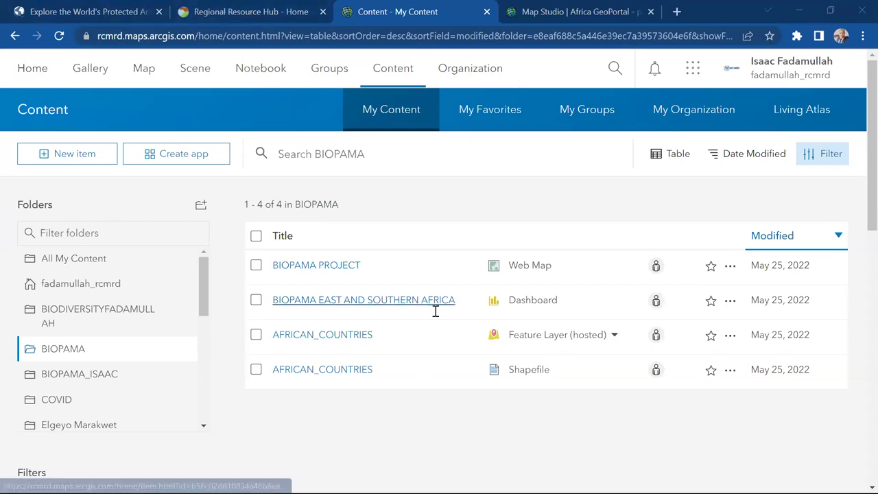
Search the web for protected planet in a new tab and open the site's Protected Areas (WDPA) thematic page.
click(614, 21)
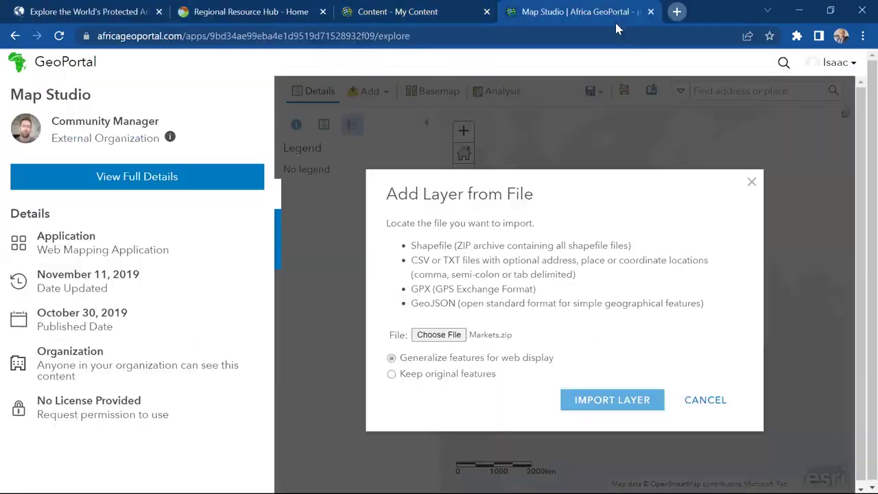
key(ctrl+t)
click(574, 37)
text(protec)
key(Right)
key(Return)
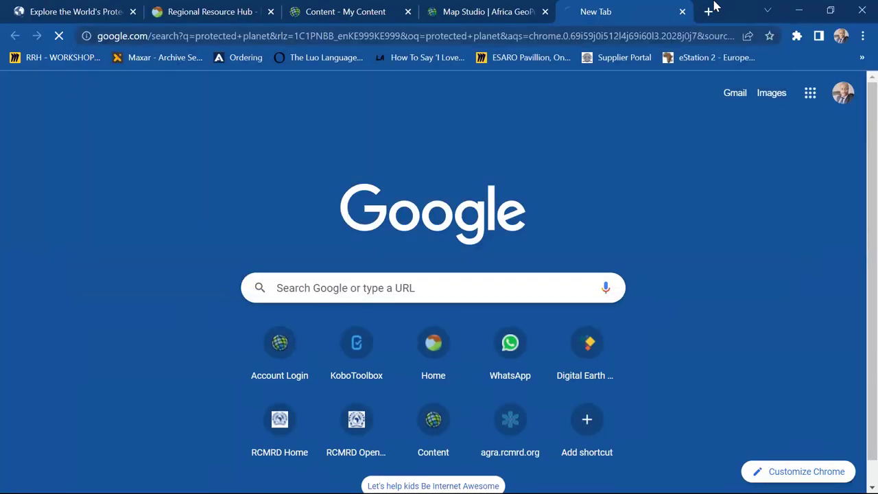
click(124, 185)
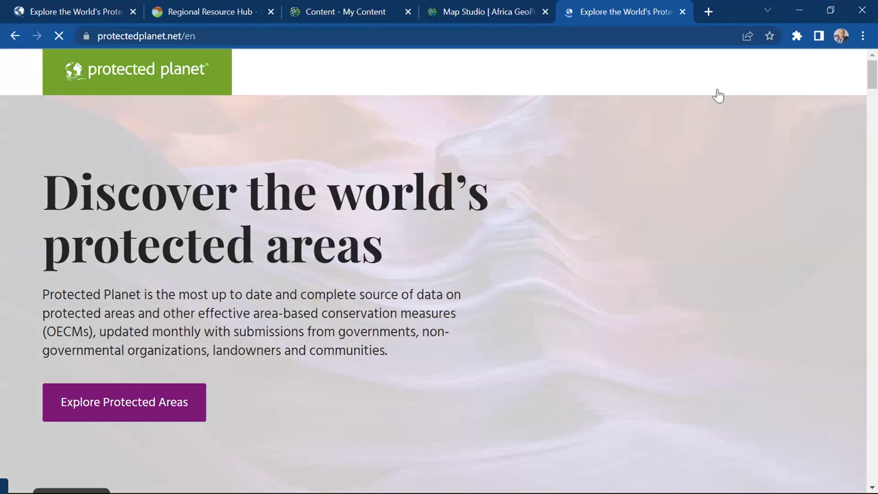
mouse_move(717, 94)
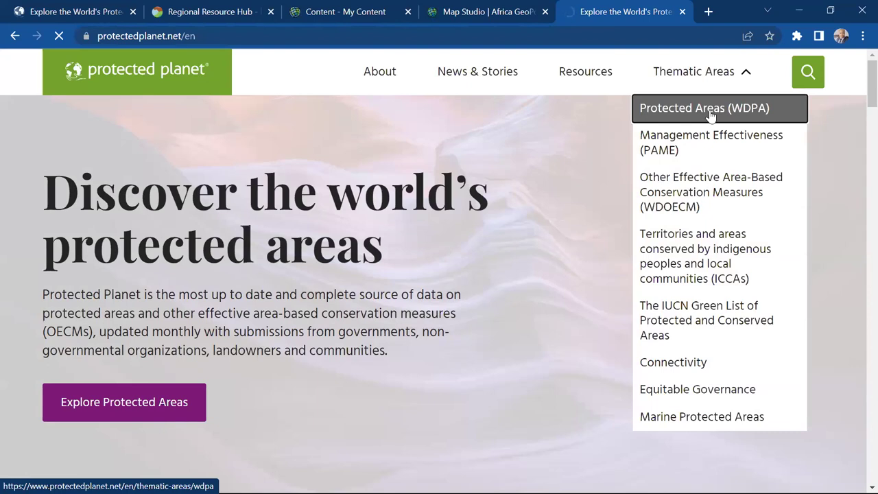
click(710, 113)
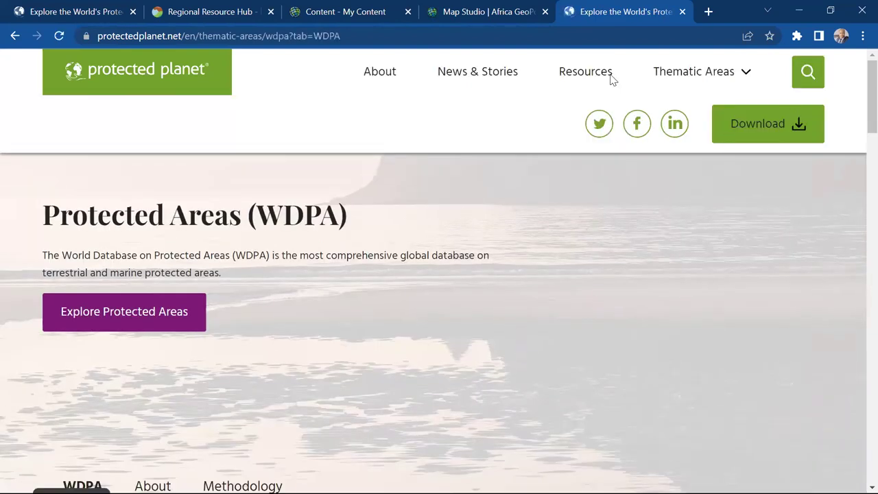
Switch to the ArcGIS Online content page and create a new folder named "map)competition".
click(351, 8)
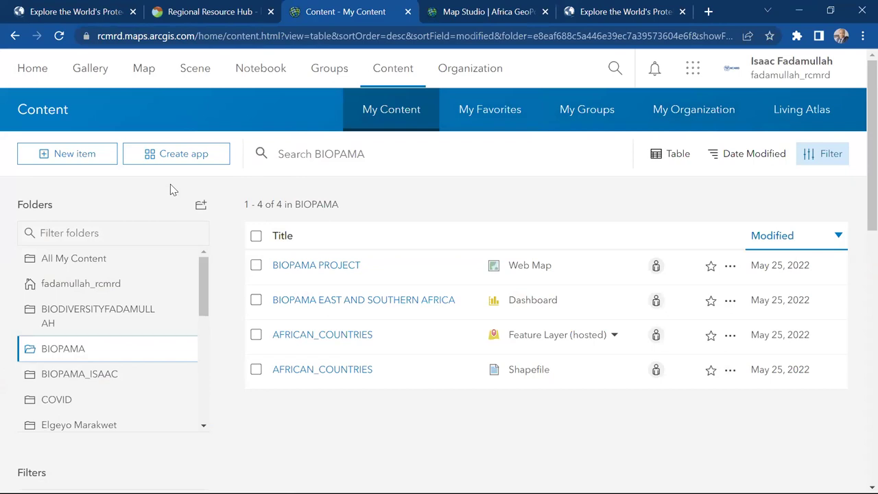
click(205, 213)
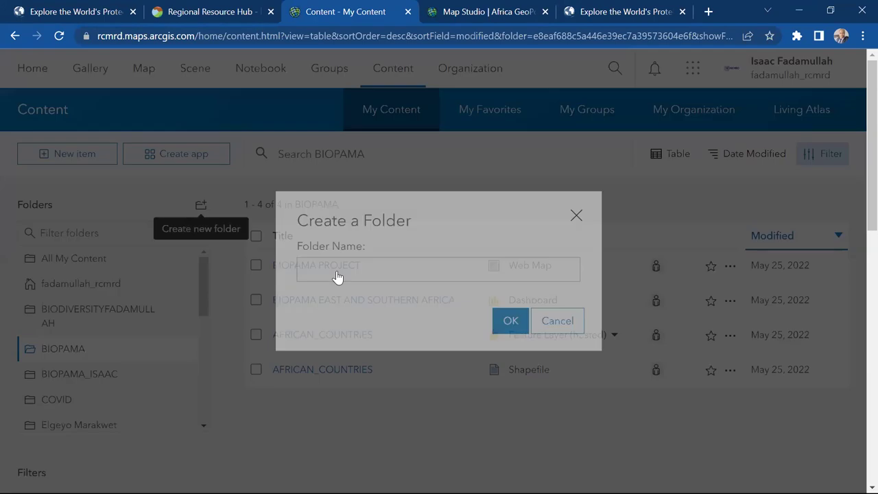
click(337, 277)
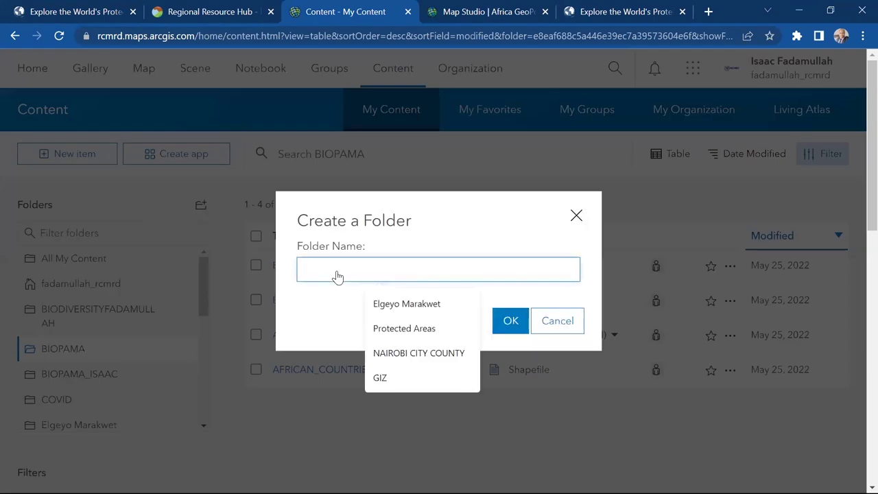
text(BI)
key(BackSpace)
key(BackSpace)
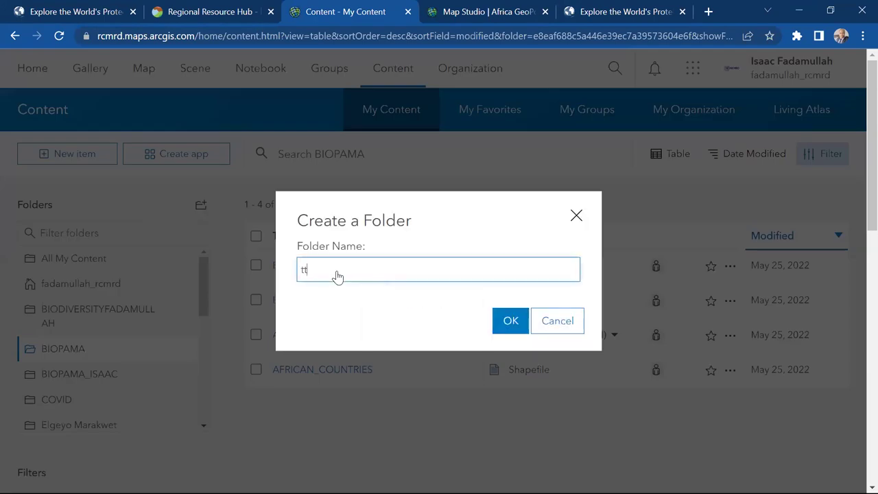
text(map)competition)
key(Return)
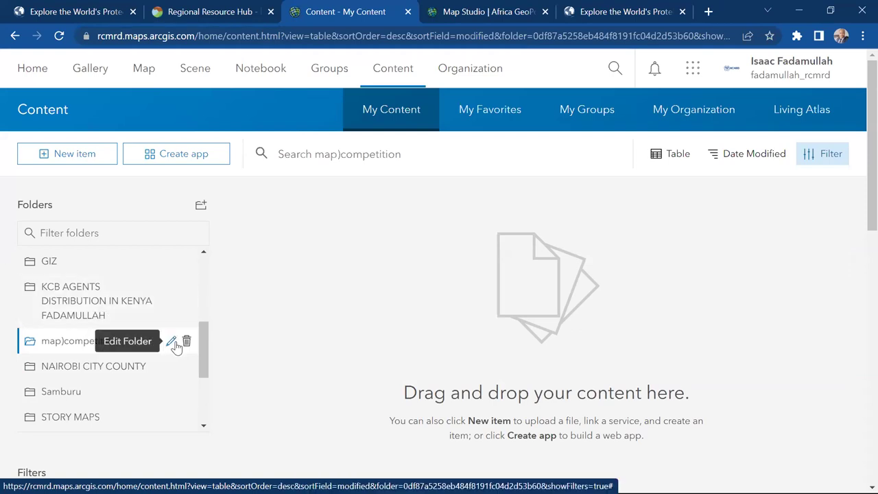
Open the BIOPAMA PROJECT web map from the BIOPAMA folder in the classic map viewer.
scroll(208, 367, down, 1)
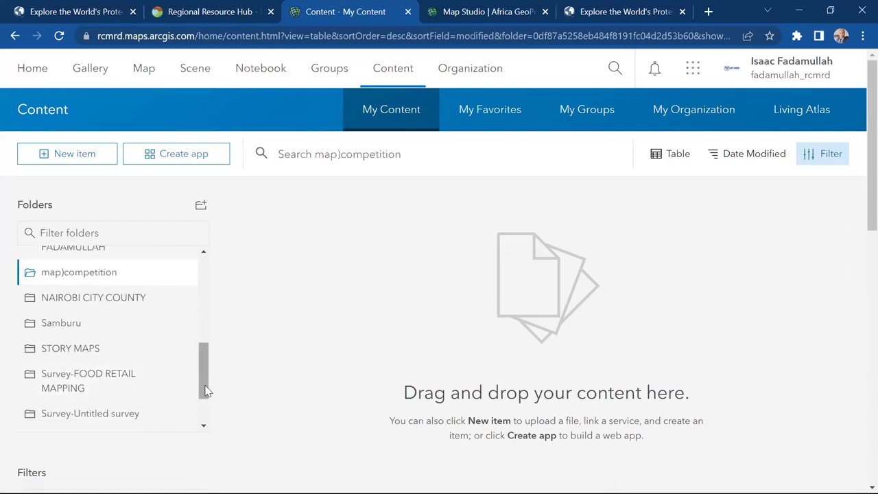
scroll(214, 326, up, 3)
click(84, 269)
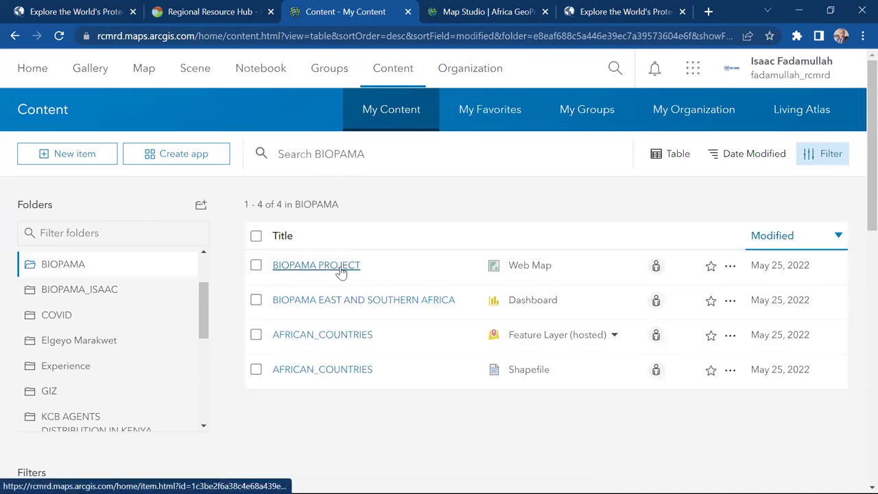
click(341, 268)
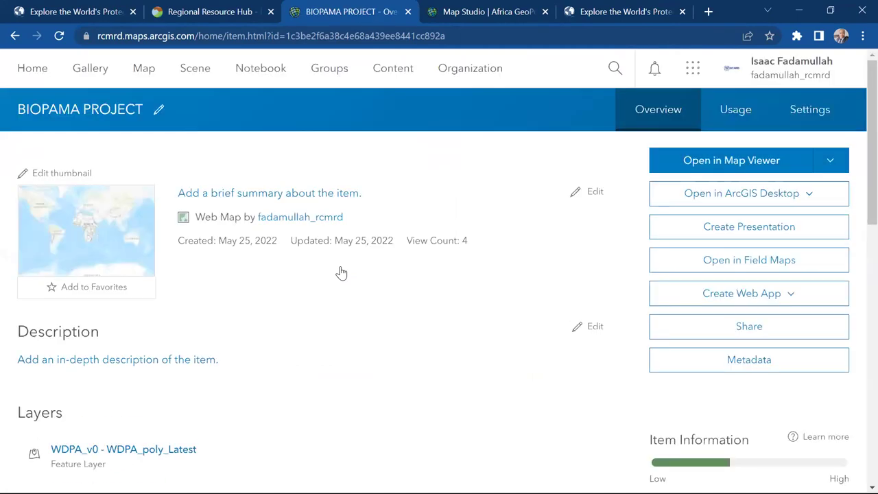
click(831, 162)
click(785, 188)
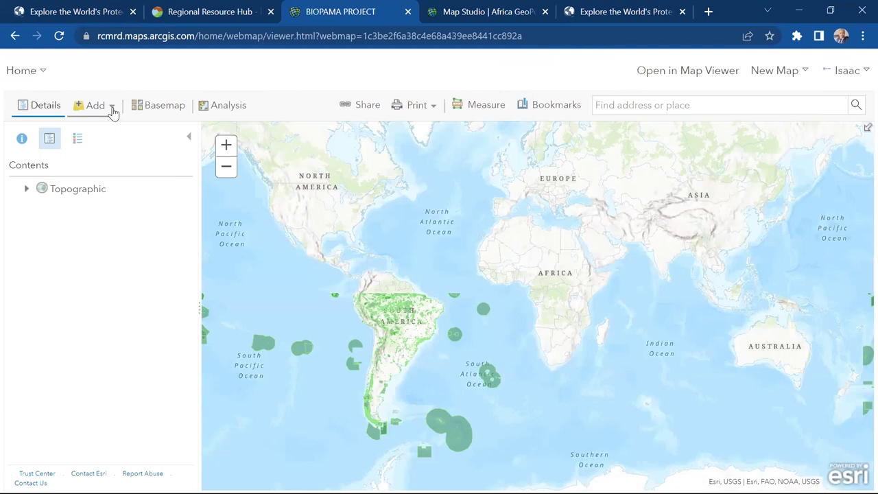
click(112, 107)
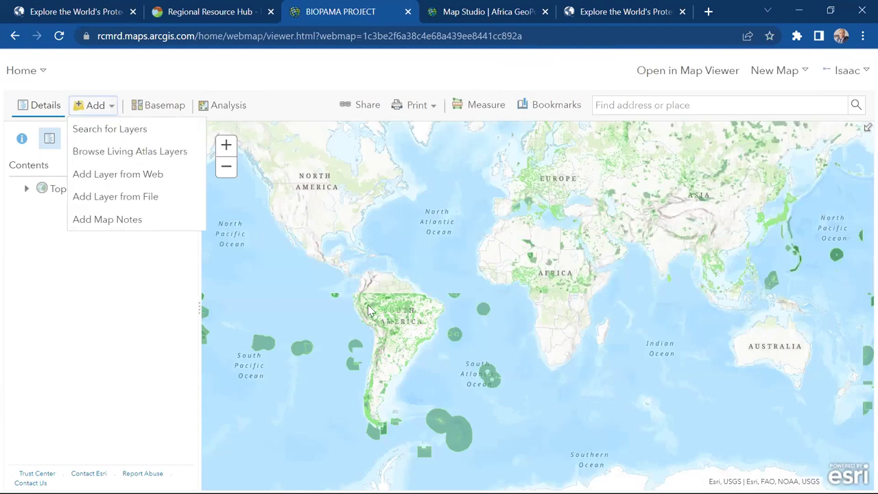
click(410, 313)
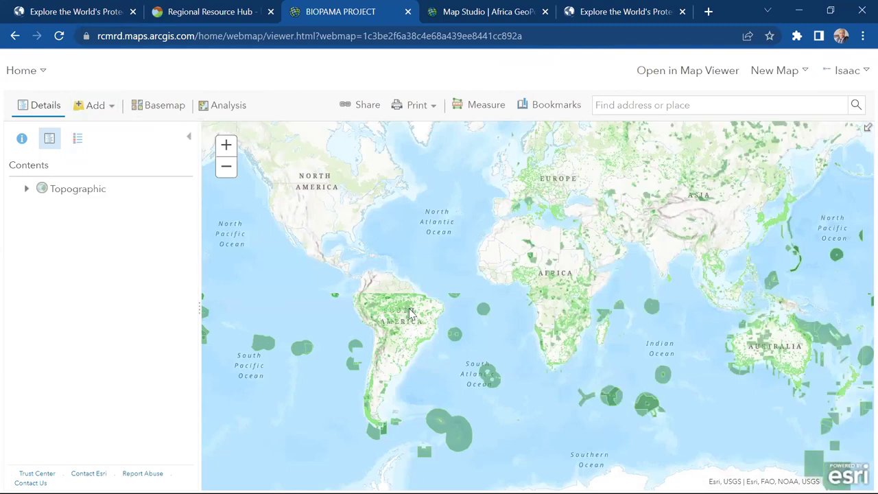
scroll(410, 313, up, 1)
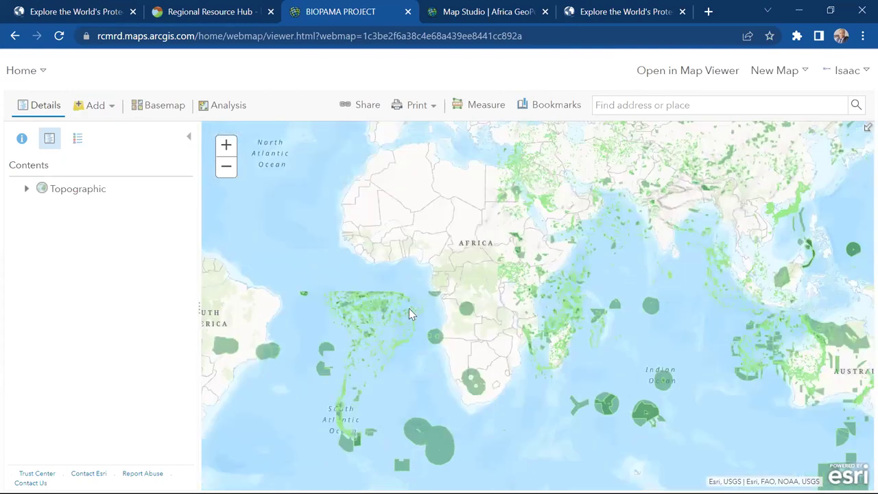
scroll(409, 314, down, 1)
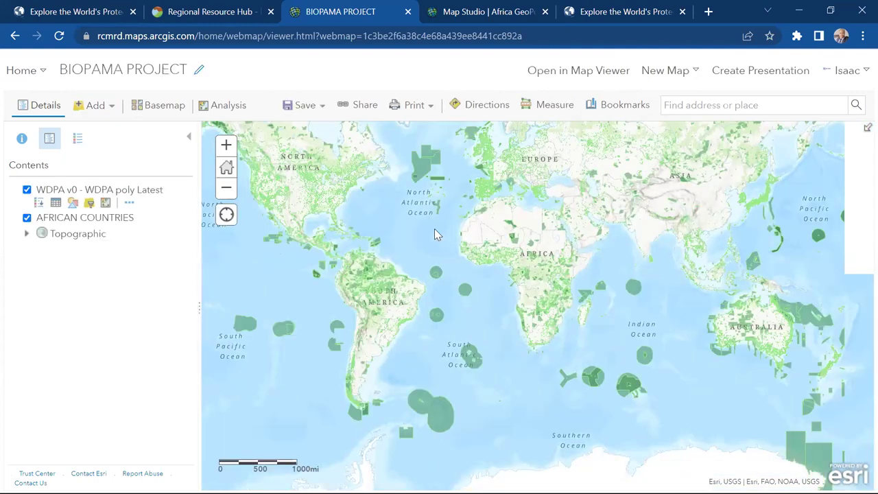
click(108, 109)
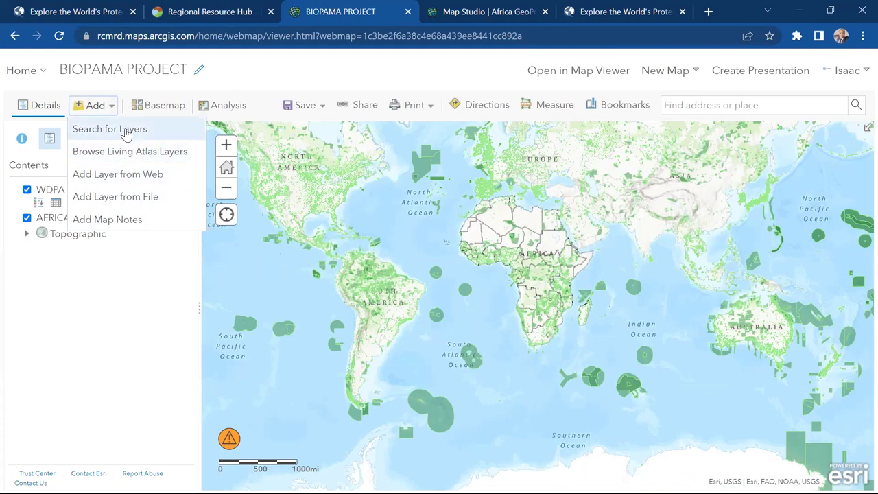
click(140, 309)
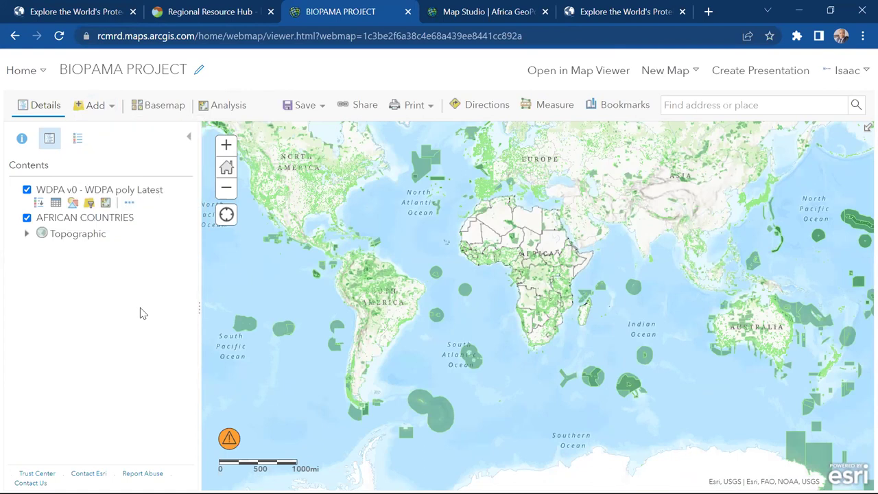
Save the BIOPAMA PROJECT web map and return to the BIOPAMA folder in the content listing.
click(308, 115)
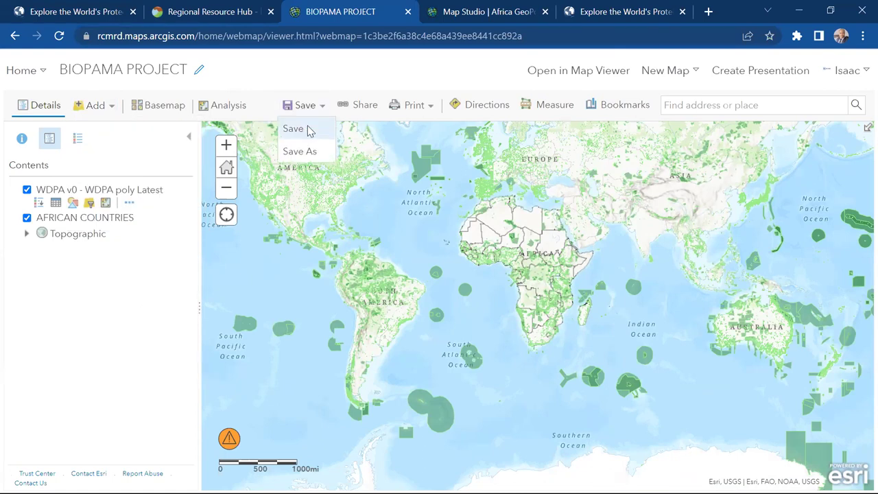
click(306, 129)
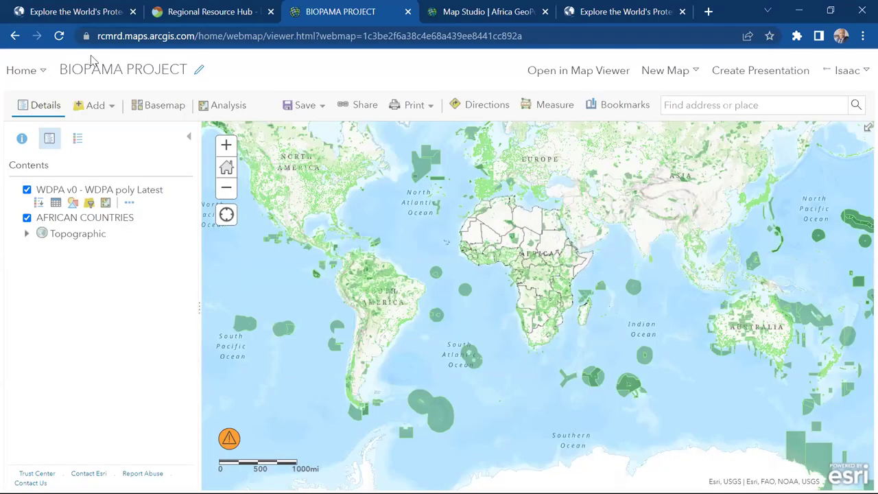
click(44, 72)
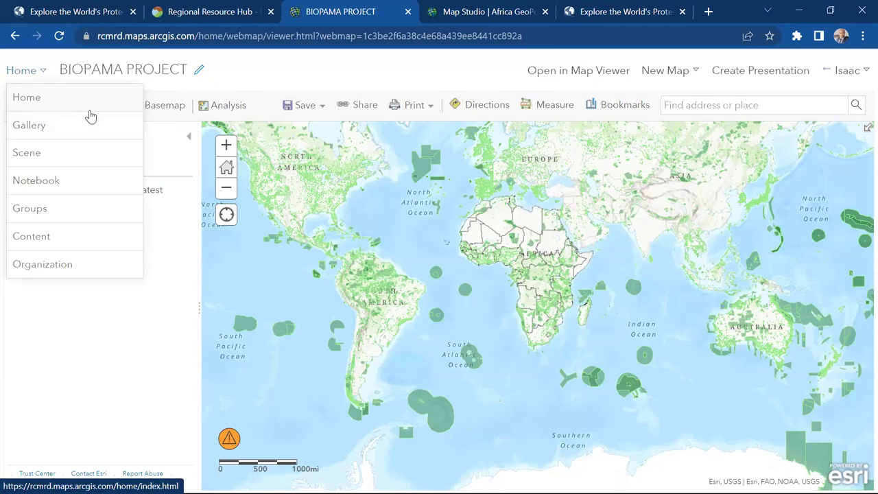
click(49, 233)
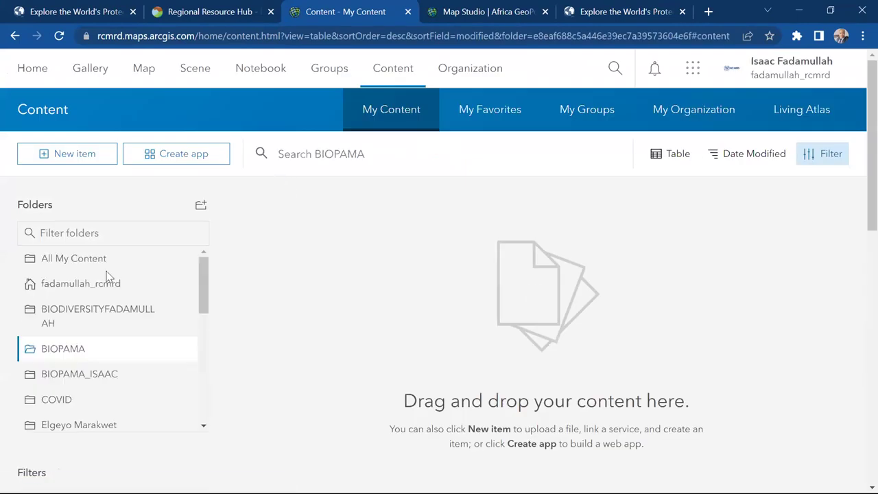
click(56, 348)
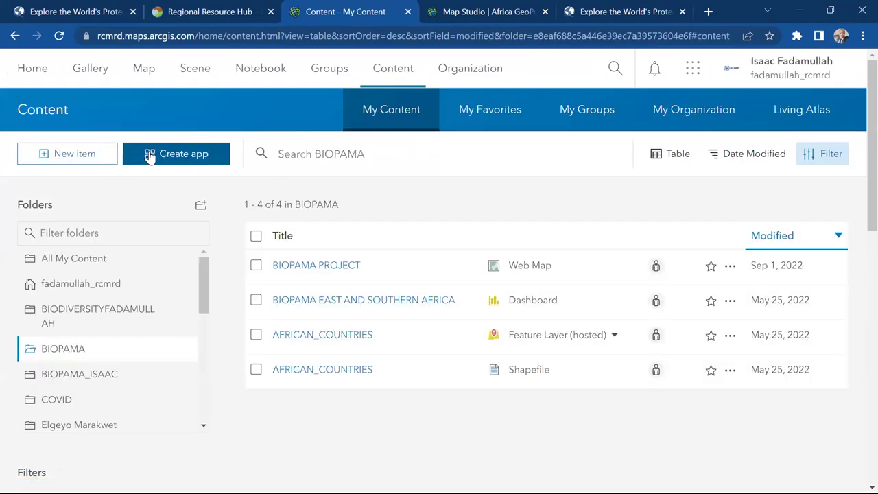
Start a new app of the Dashboards type and title it Dashboard1.
click(173, 155)
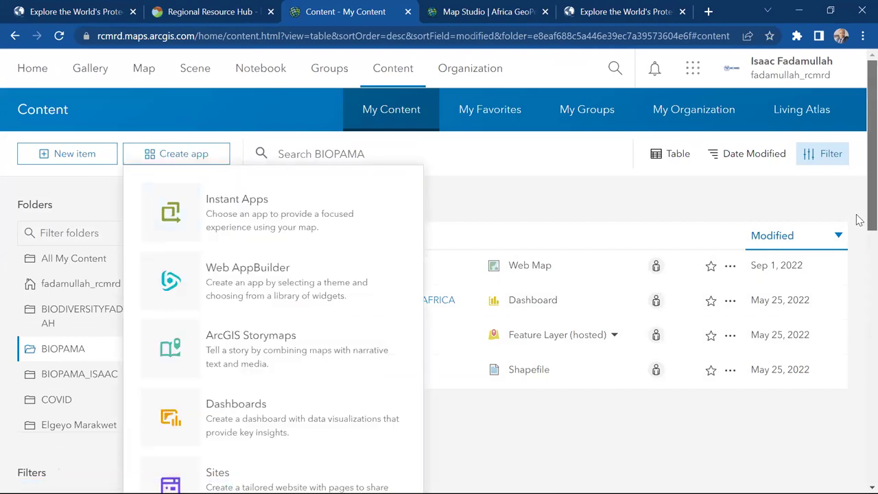
scroll(856, 226, down, 1)
scroll(858, 233, down, 3)
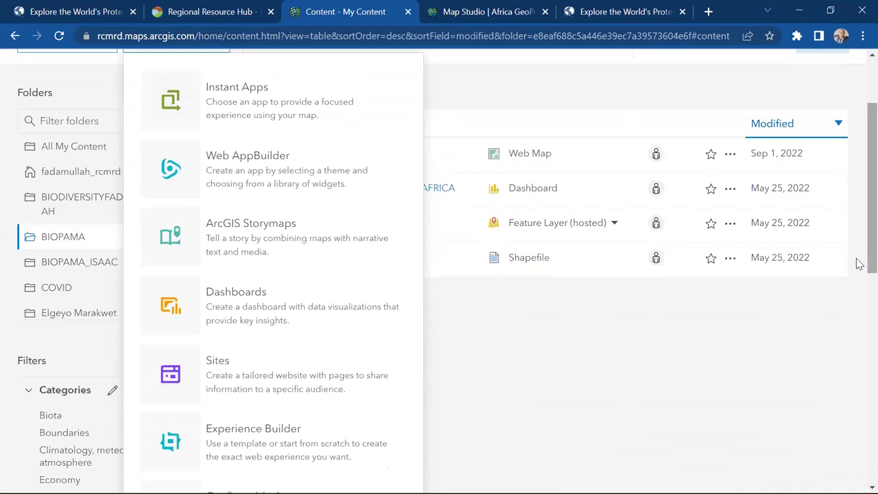
click(229, 310)
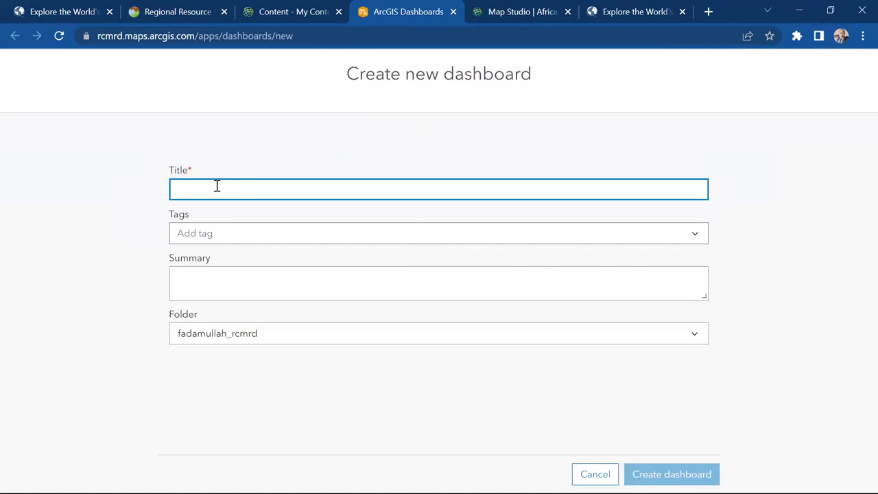
text(Dashboard1)
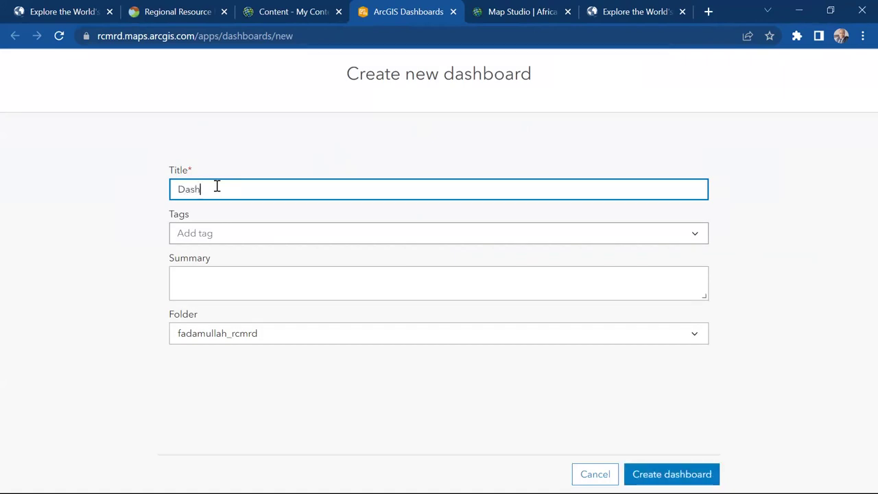
Add the tag biopama to the new dashboard's details, leaving the summary empty.
click(209, 236)
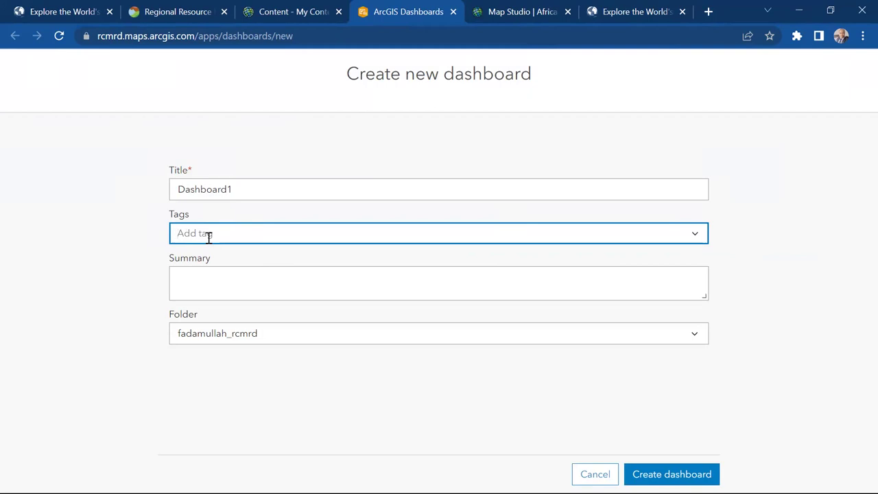
text(biopama)
key(Return)
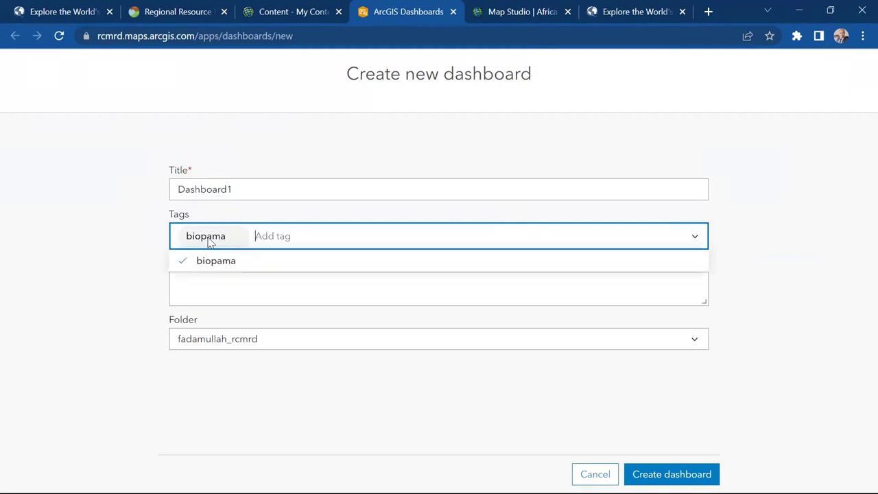
click(221, 268)
click(223, 278)
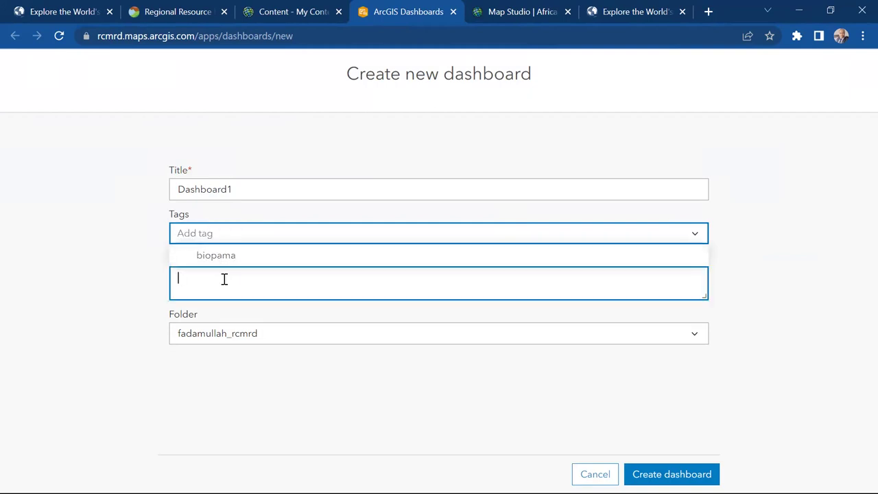
click(206, 233)
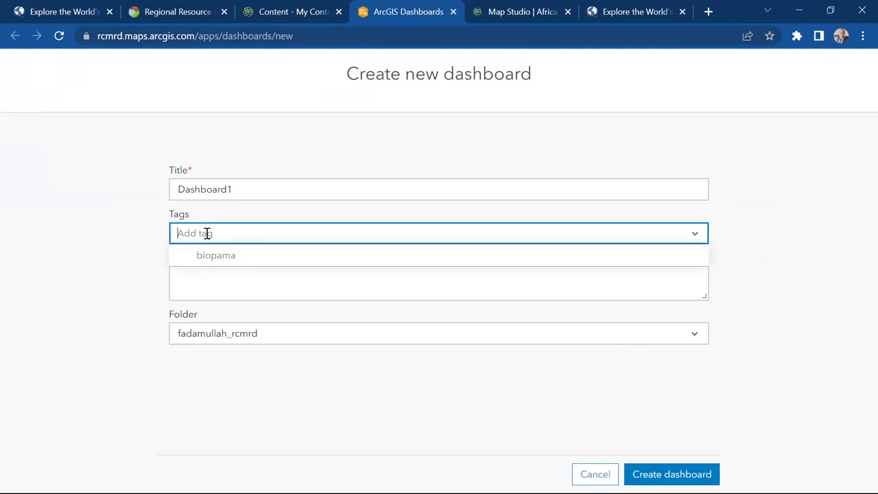
click(213, 255)
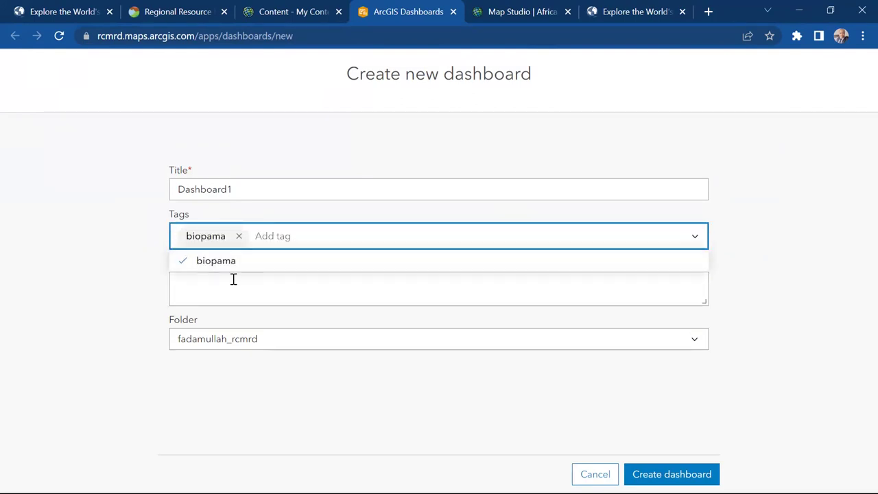
click(233, 280)
Choose BIOPAMA as the storage folder, create the dashboard and restore the browser window to full size.
click(325, 338)
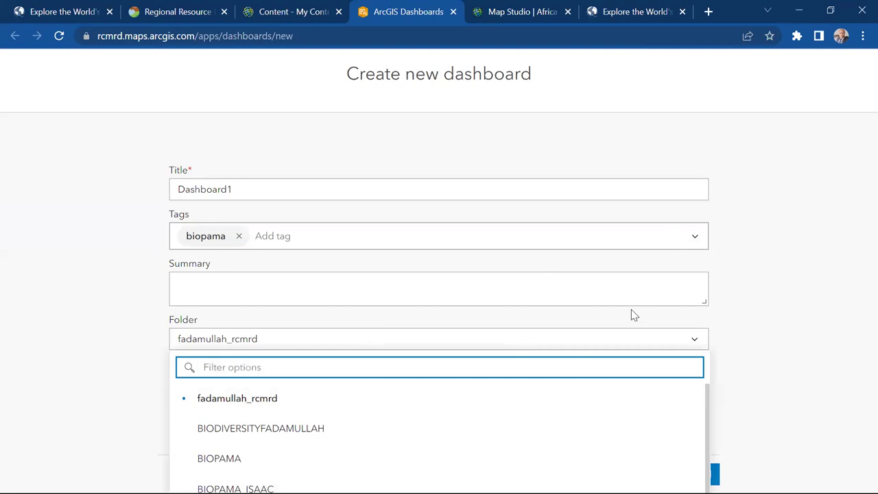
click(859, 209)
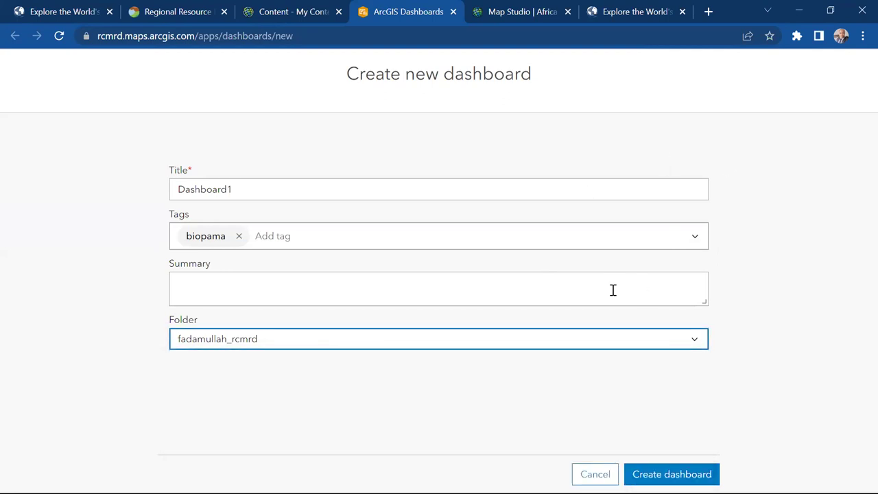
click(638, 341)
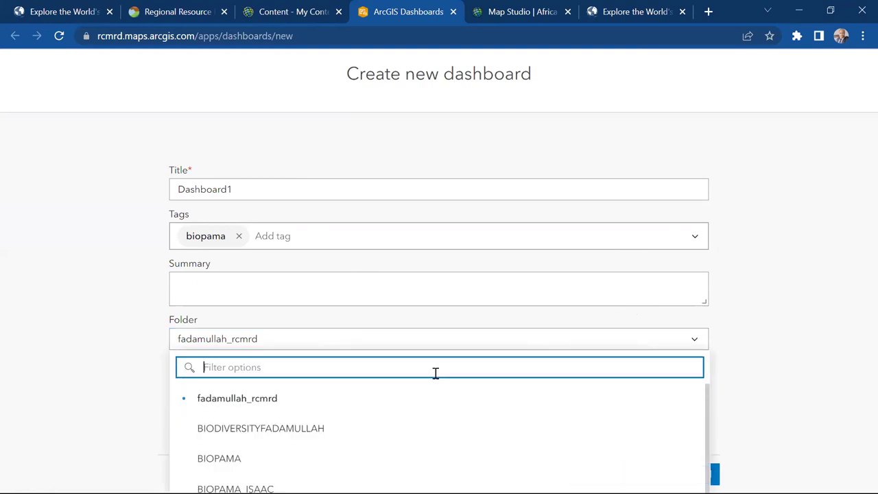
click(244, 447)
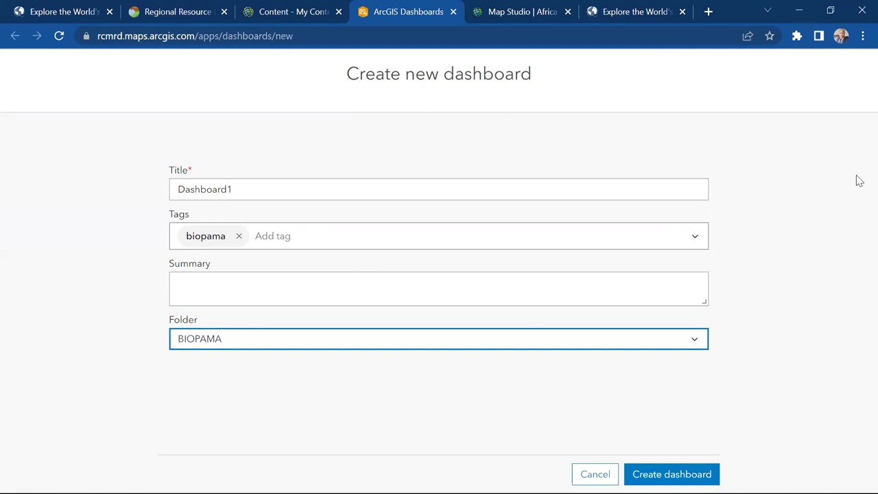
key(ctrl+a)
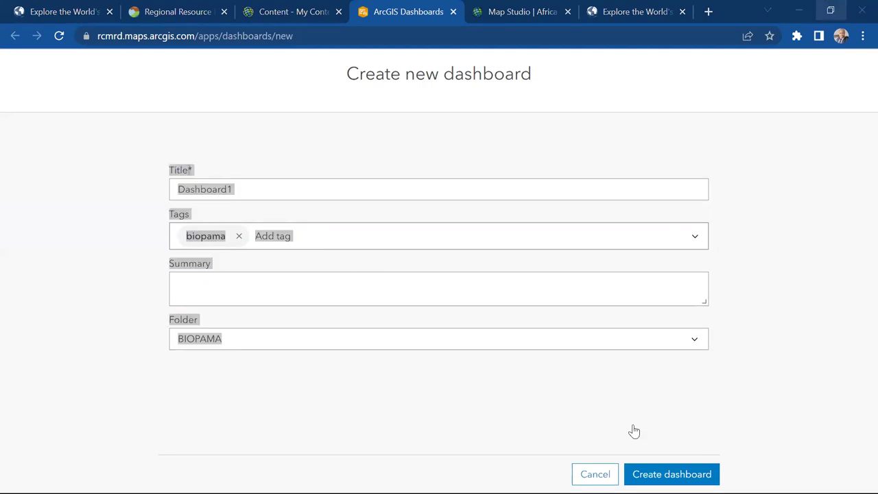
click(671, 473)
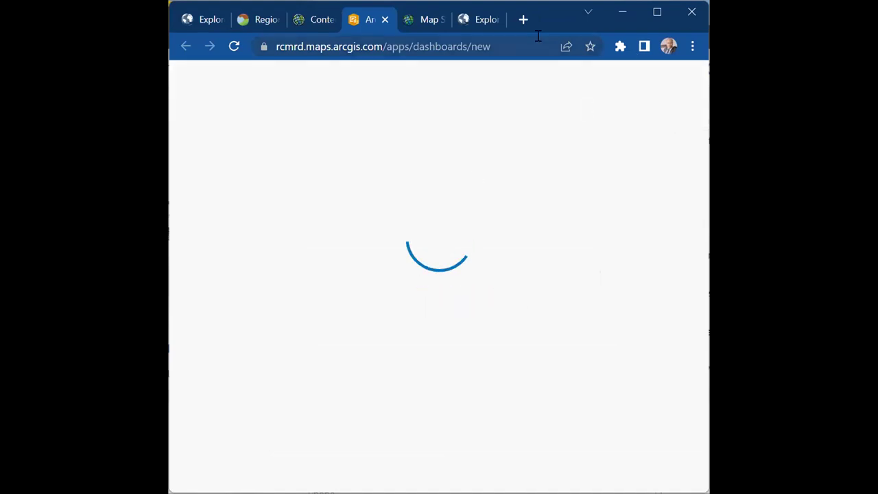
click(652, 19)
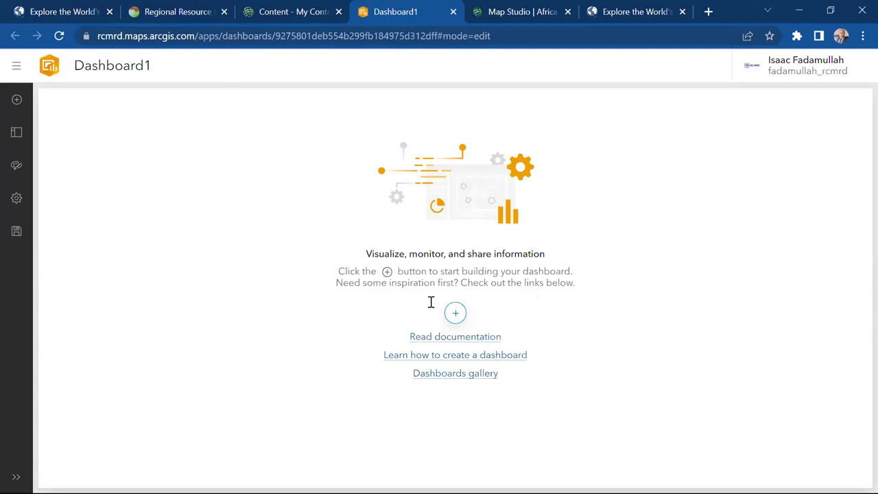
Add a map element to the dashboard using the BIOPAMA PROJECT web map.
click(19, 100)
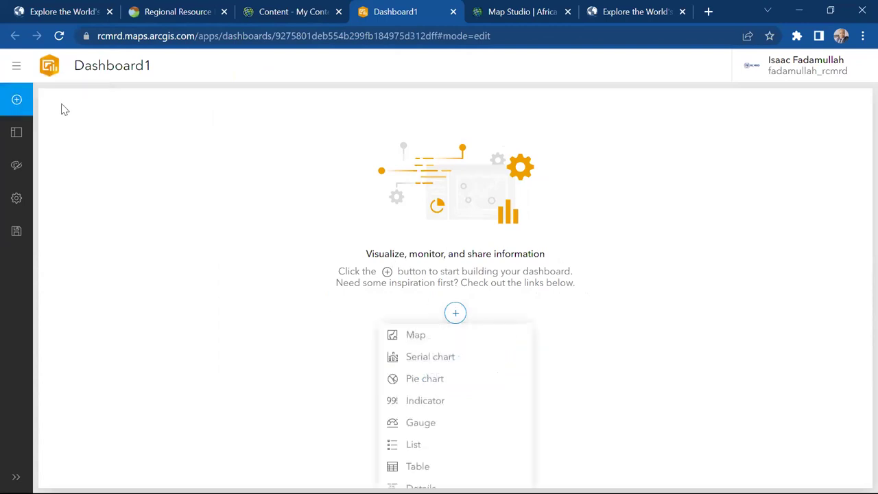
click(396, 336)
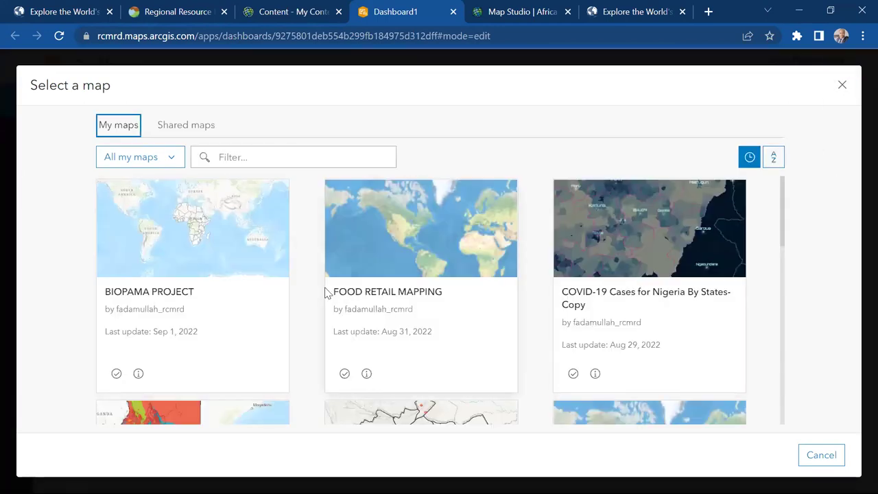
click(185, 229)
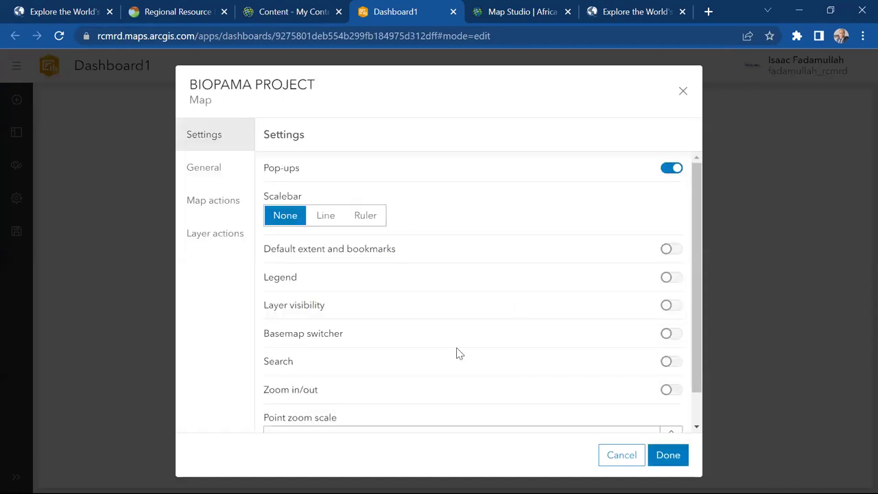
Enable default extent and bookmarks, legend, layer visibility, basemap switcher, search and zoom in/out for the map.
drag(695, 242, 701, 377)
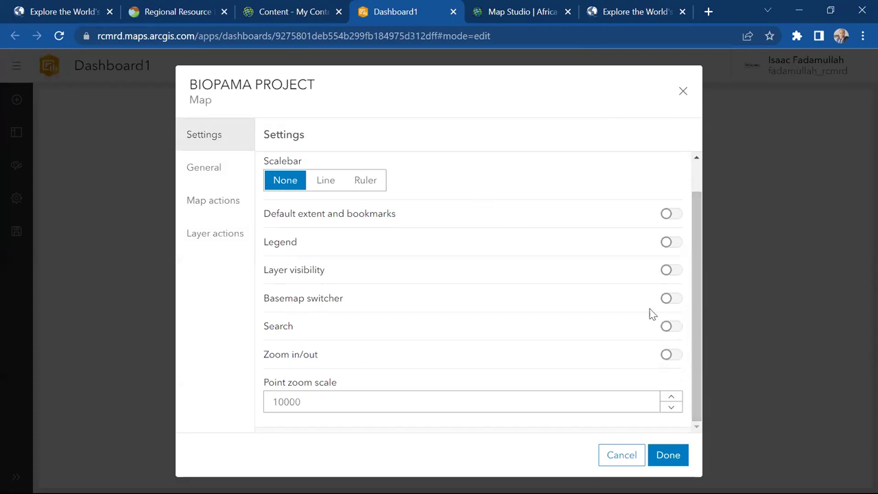
click(667, 220)
click(668, 242)
click(667, 270)
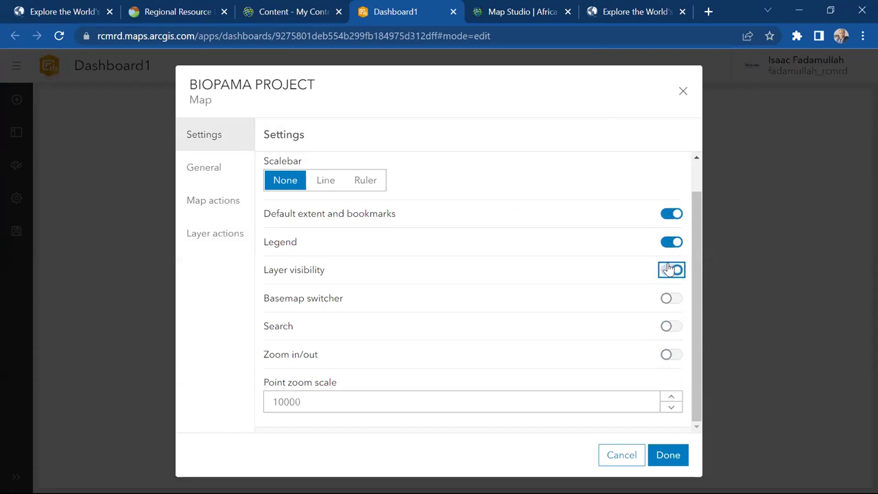
click(671, 301)
click(668, 327)
click(670, 354)
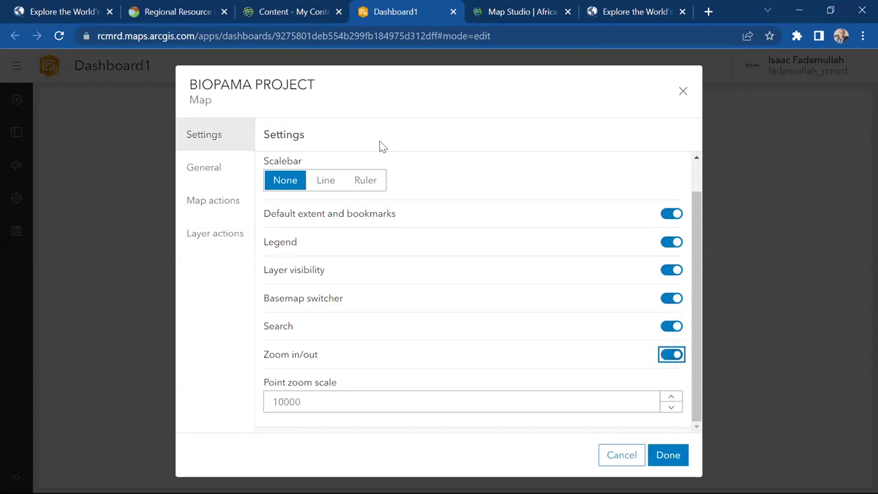
Set the map's scalebar to Line, and save the dashboard with the configured map.
click(325, 179)
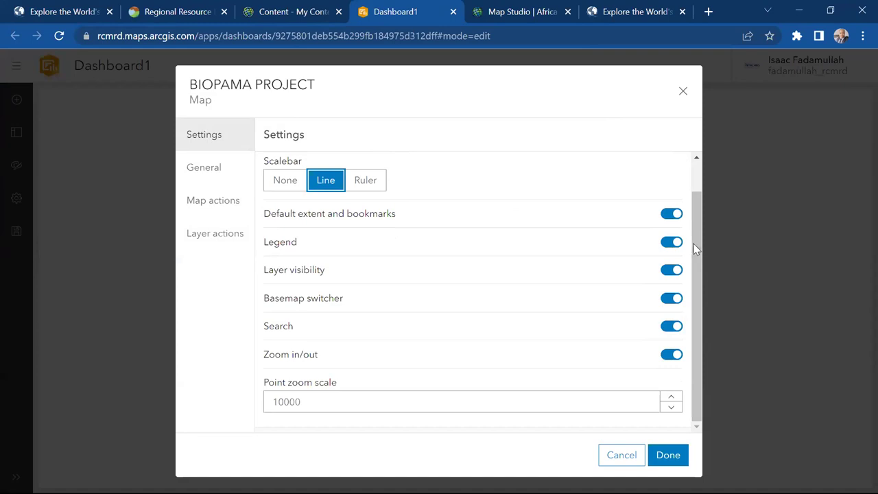
click(665, 453)
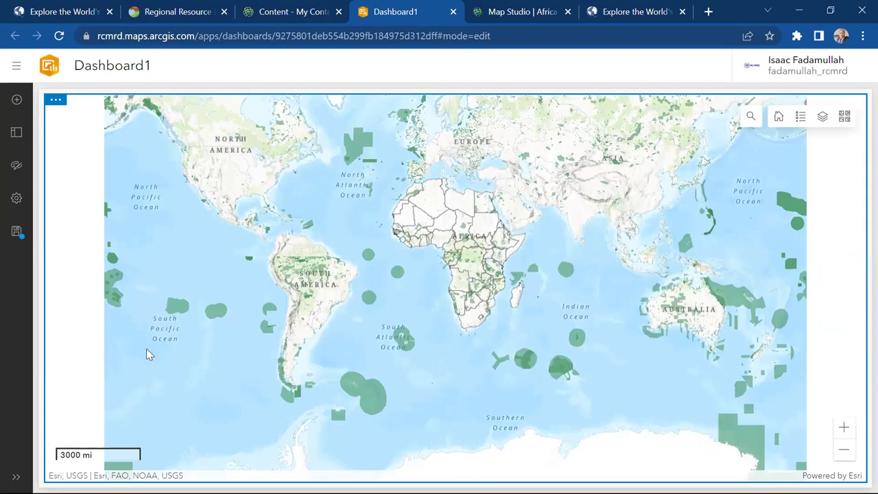
click(15, 232)
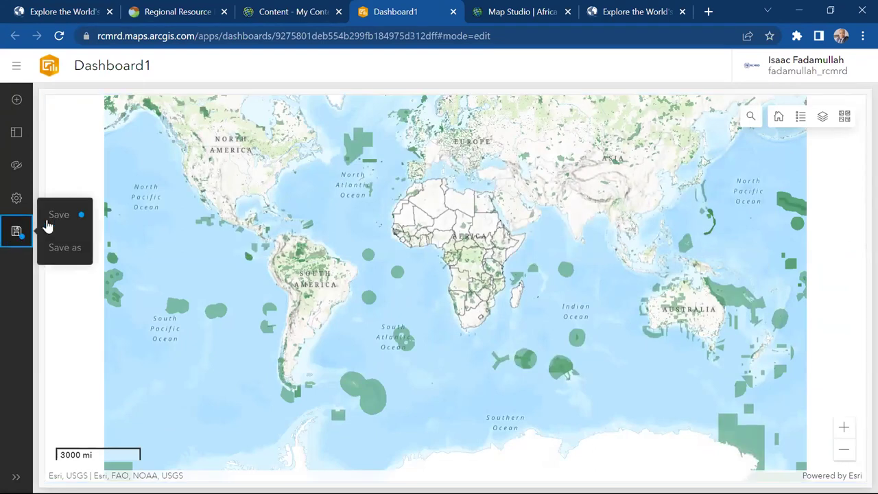
click(55, 216)
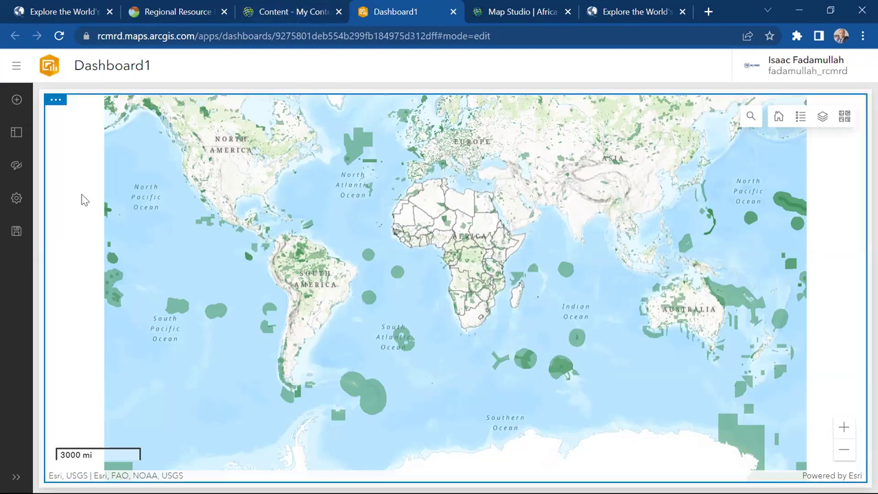
Add a header to the dashboard layout with the title PROTECTED AREAS DASHBOARD.
click(20, 132)
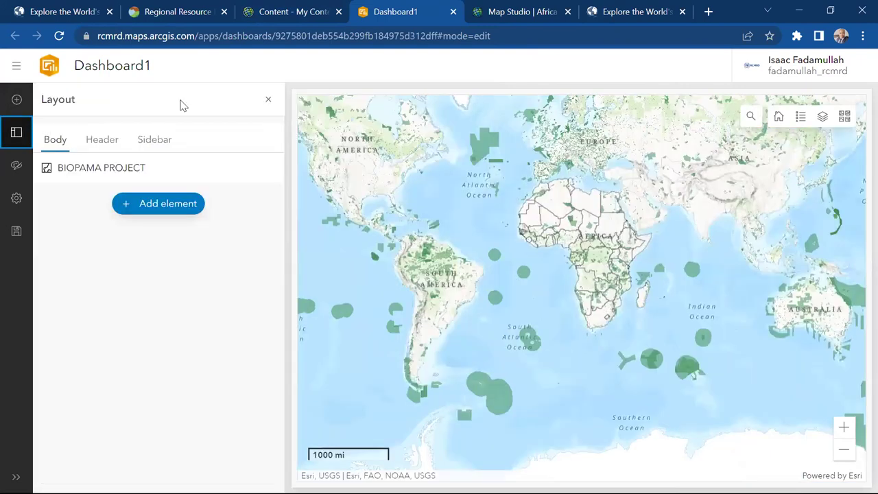
click(100, 144)
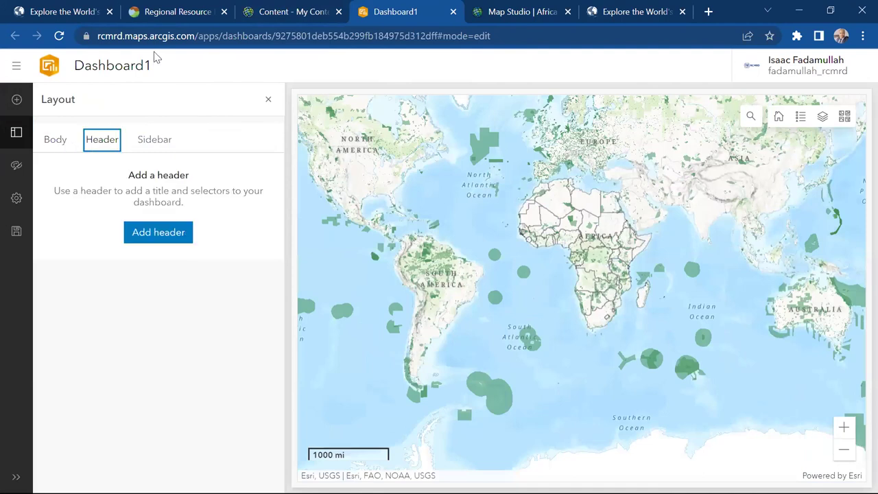
click(151, 234)
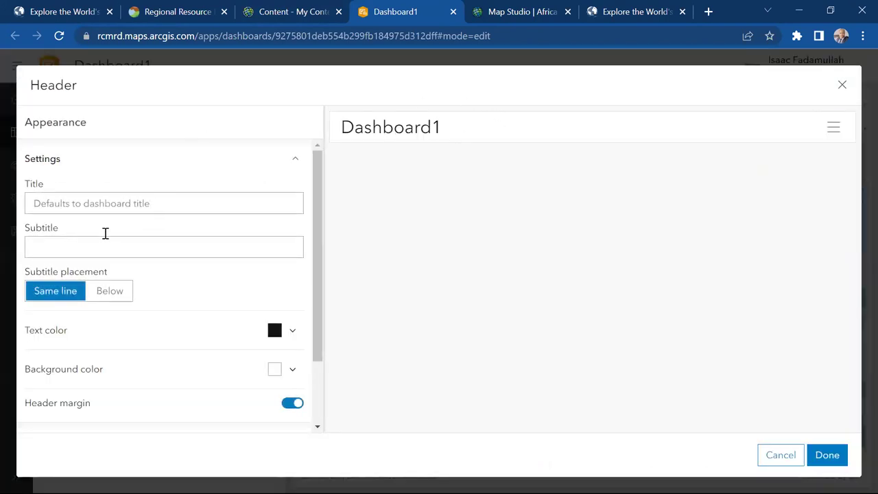
click(169, 212)
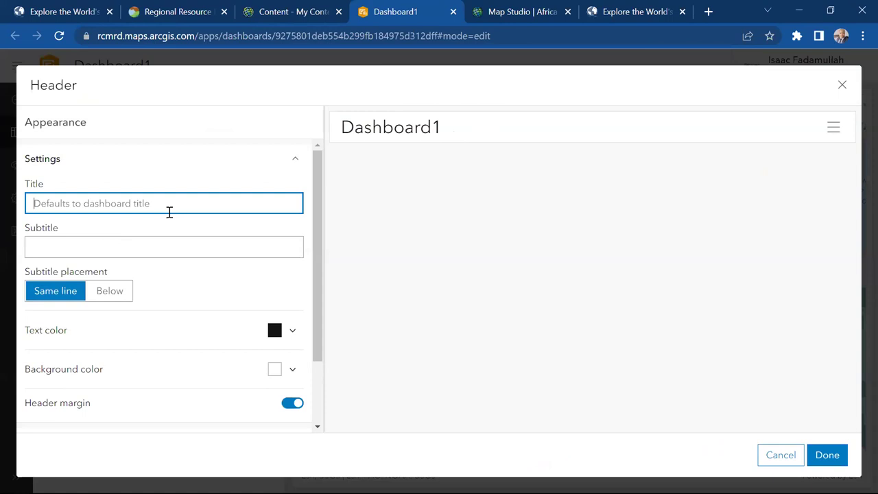
text(P)
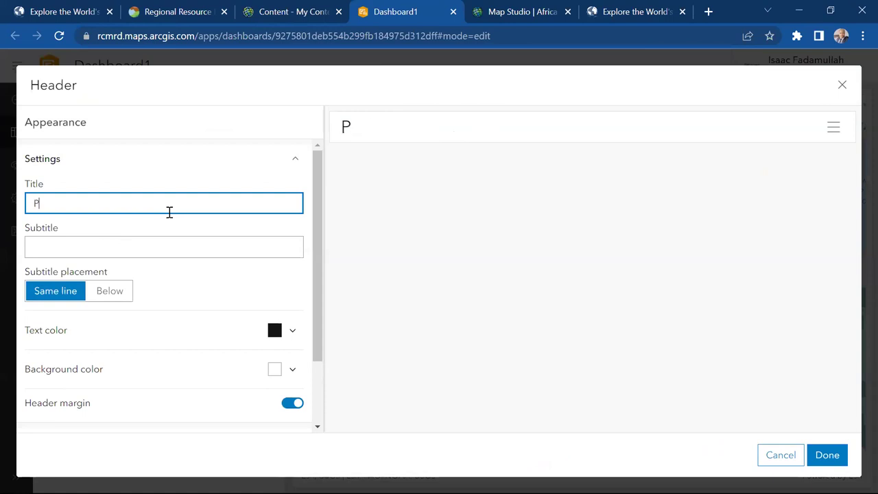
text(ROTECTED A)
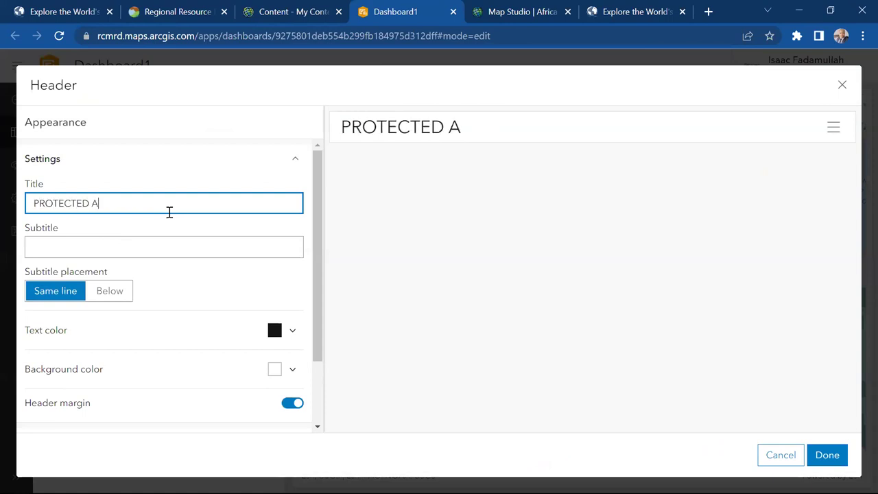
text(REAS DASHBOARD)
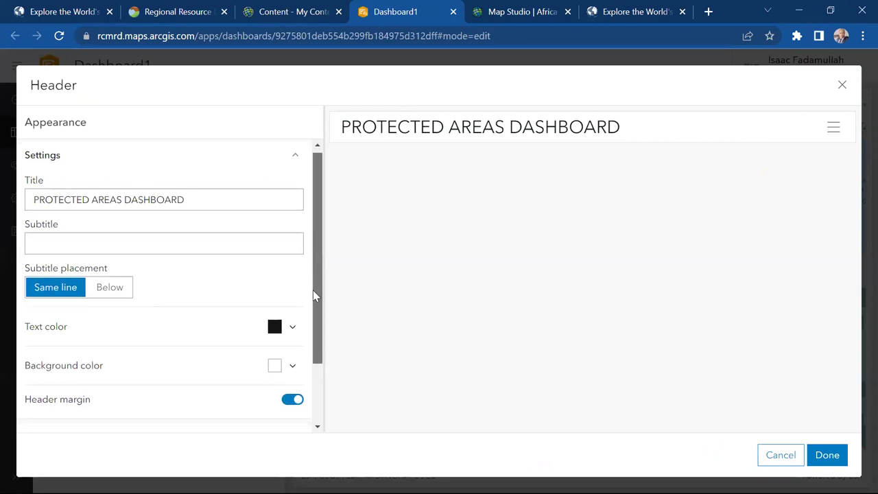
Set the header's text color to a very dark grey-green, about #323835.
scroll(313, 294, down, 1)
click(292, 264)
click(262, 314)
click(298, 308)
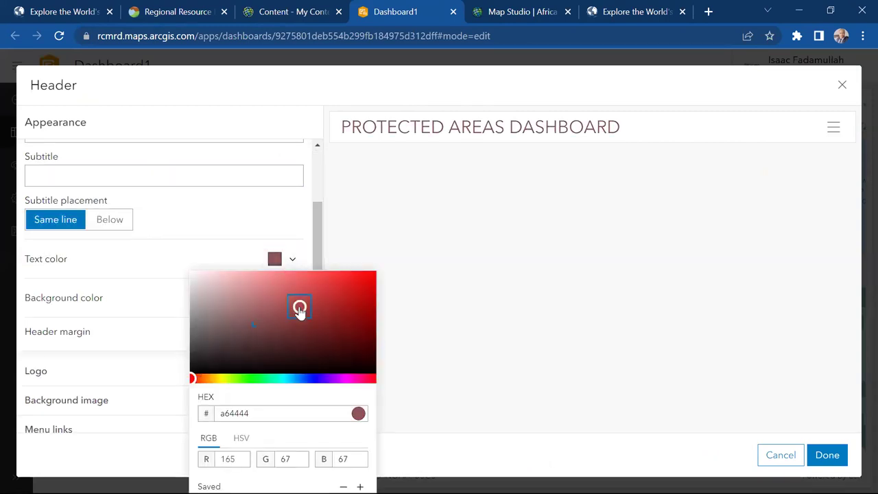
click(264, 377)
click(209, 352)
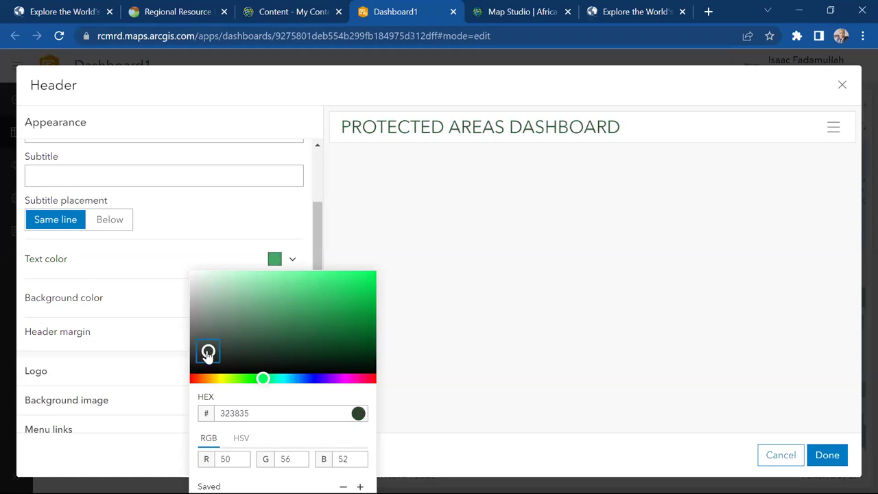
click(449, 268)
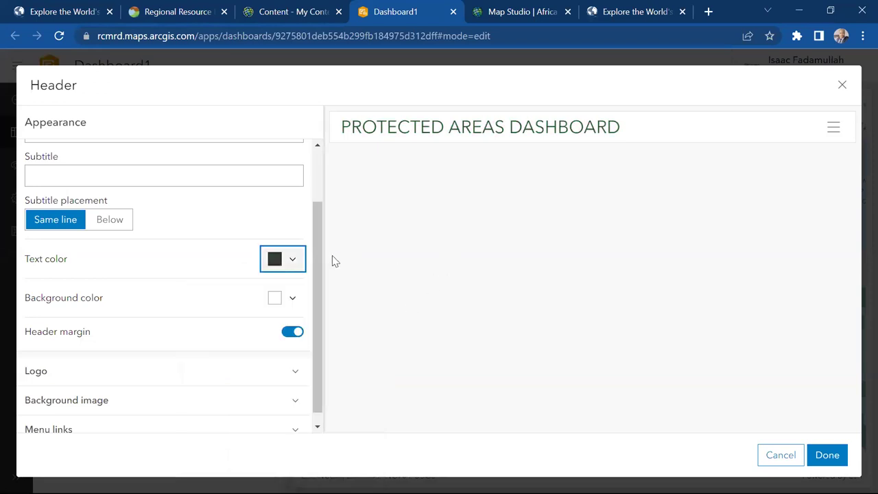
Set the header's background color to a bright green and apply the header to the dashboard.
click(292, 300)
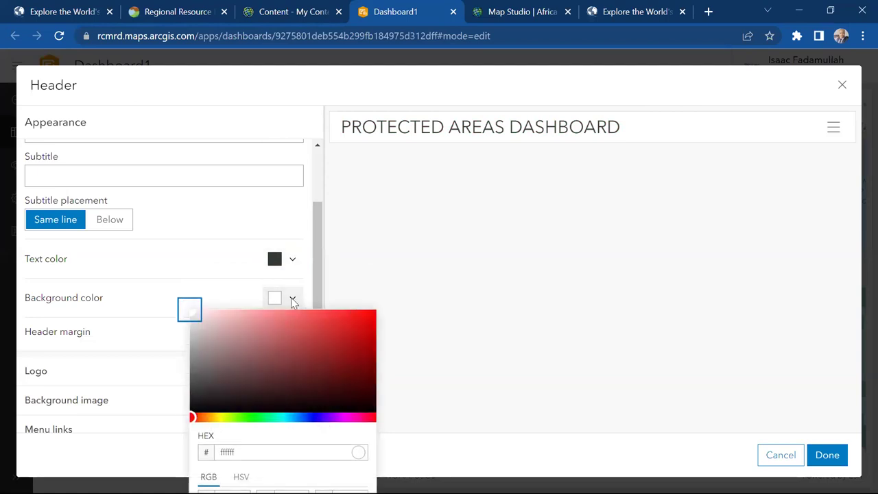
click(264, 417)
click(335, 347)
click(370, 317)
click(463, 274)
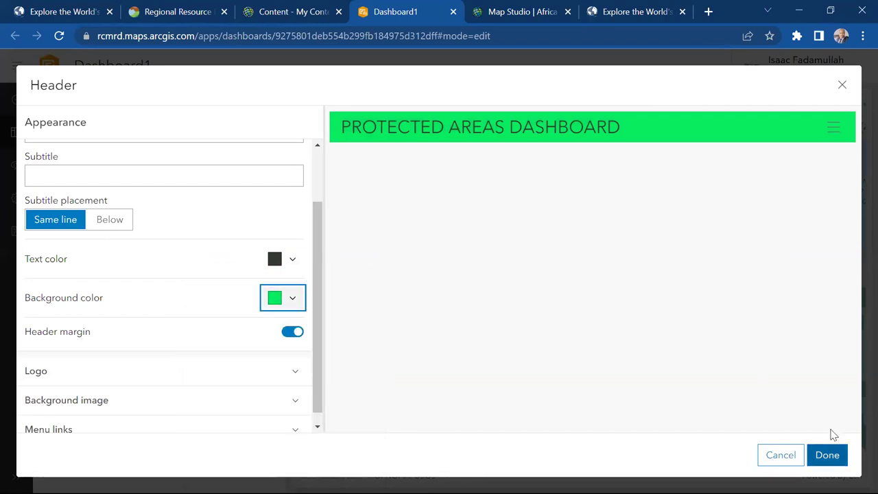
click(827, 455)
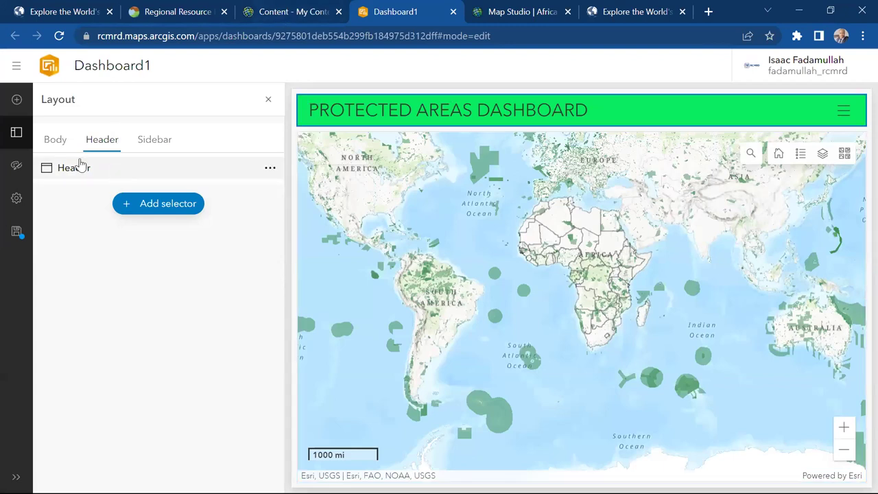
Add a map legend element to the dashboard body with its default appearance.
click(64, 145)
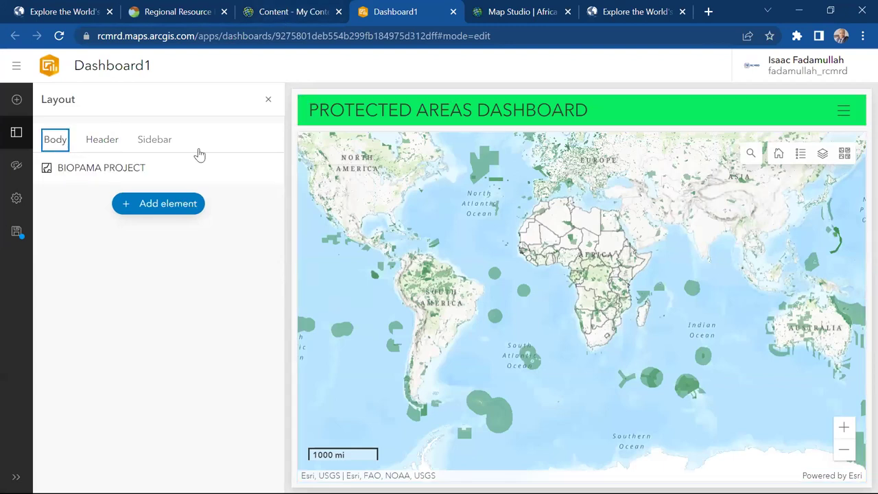
click(156, 210)
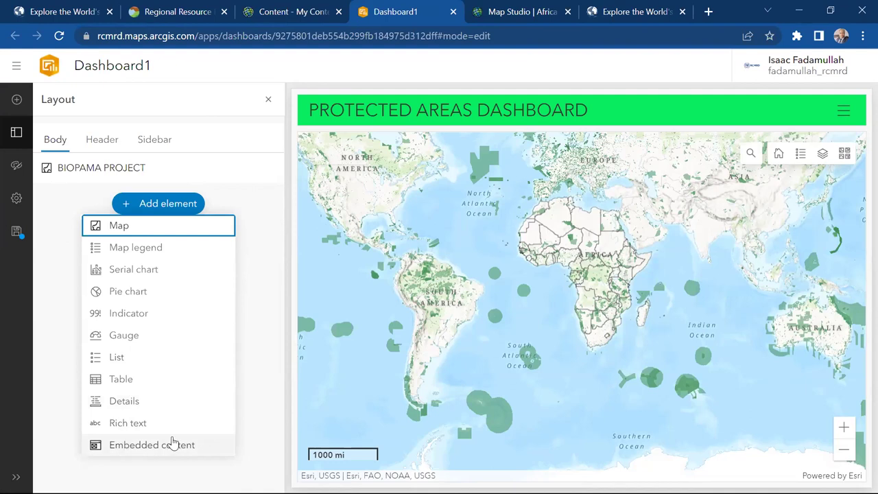
click(145, 251)
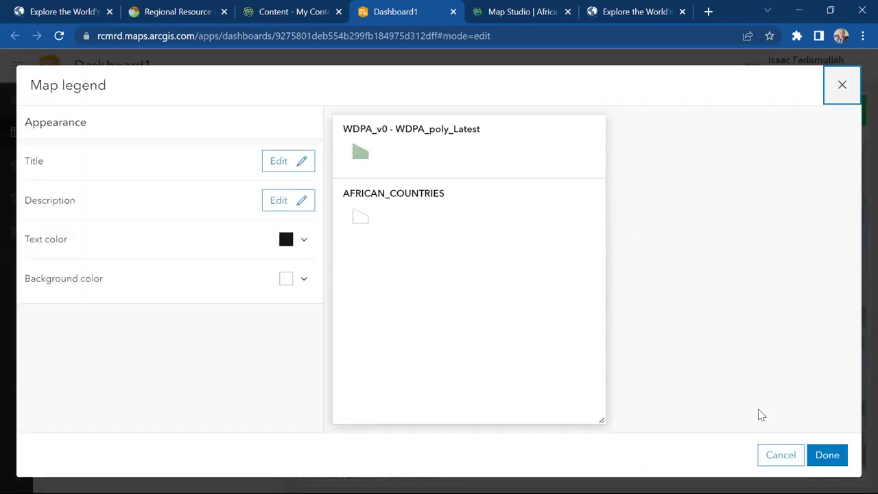
key(Return)
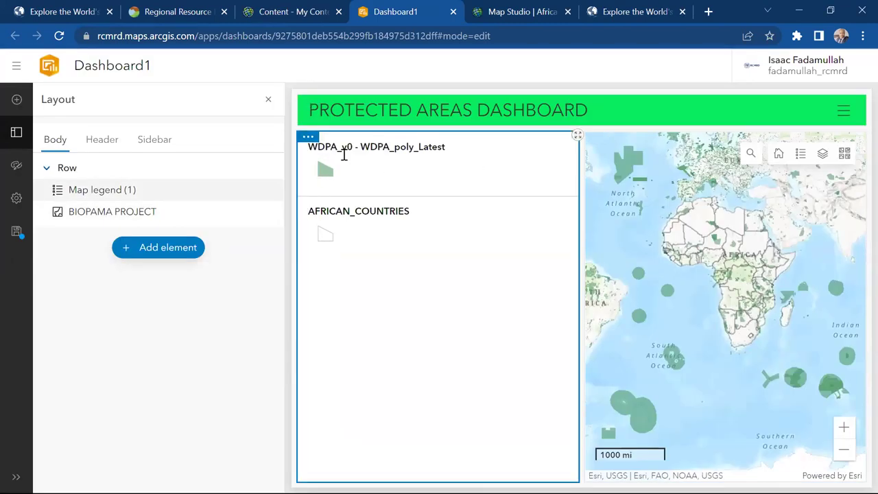
Delete the map legend element from the dashboard body.
mouse_move(308, 141)
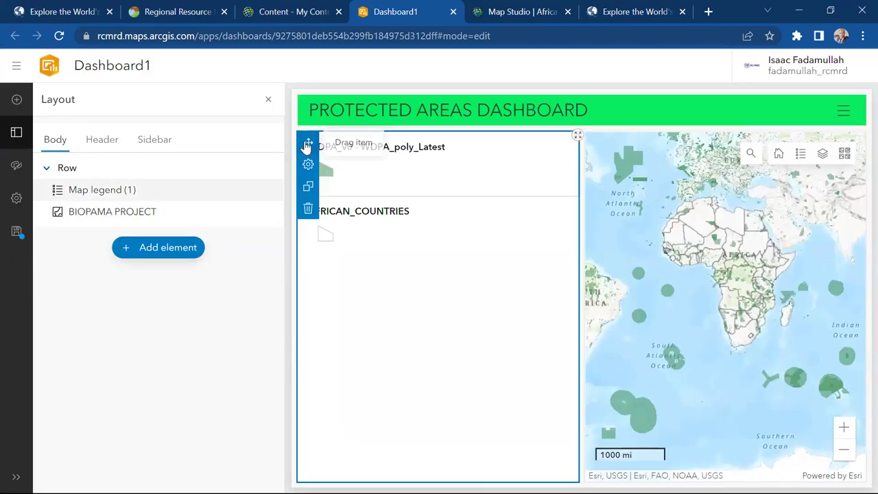
click(308, 208)
click(657, 312)
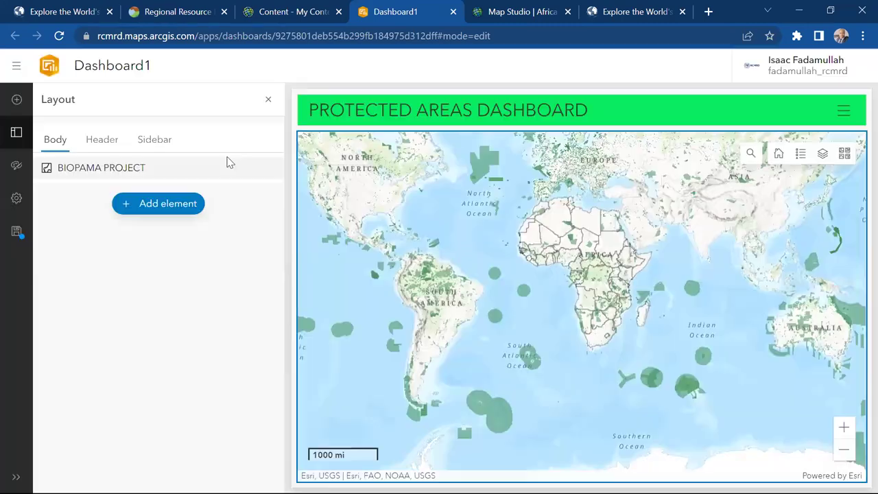
Start a new indicator element in the dashboard body based on the WDPA_v0 - WDPA_poly_Latest layer.
click(142, 205)
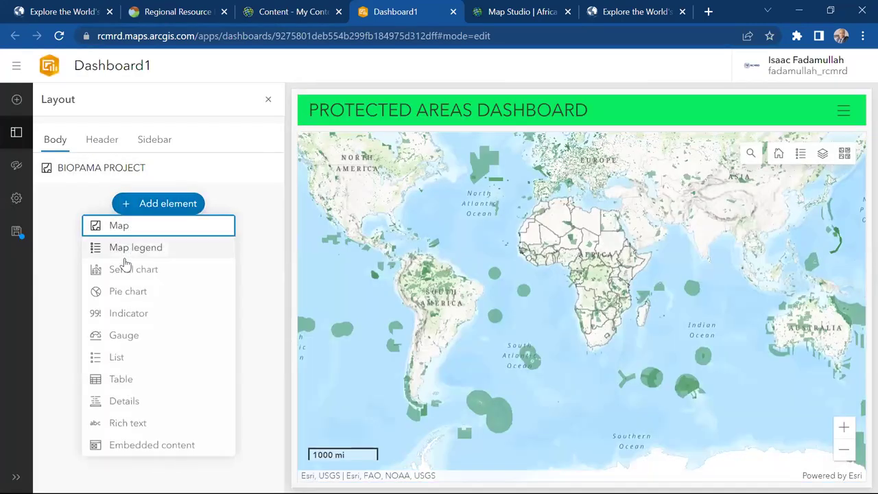
click(129, 316)
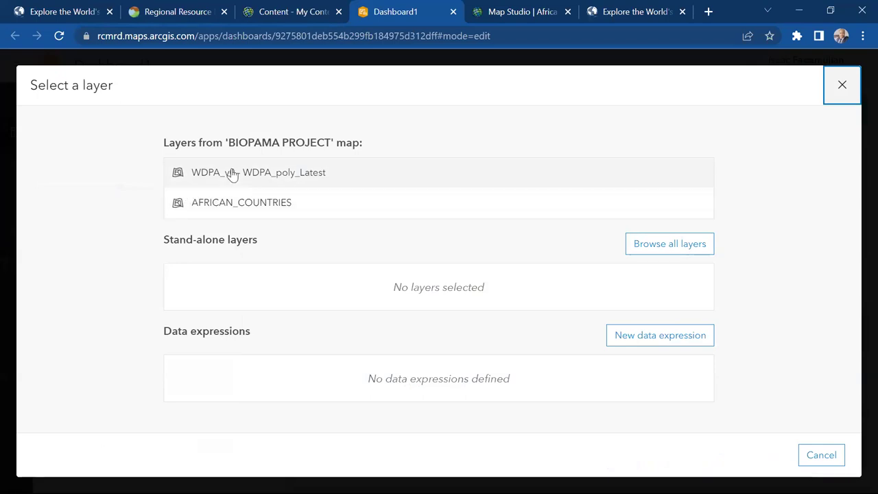
click(315, 179)
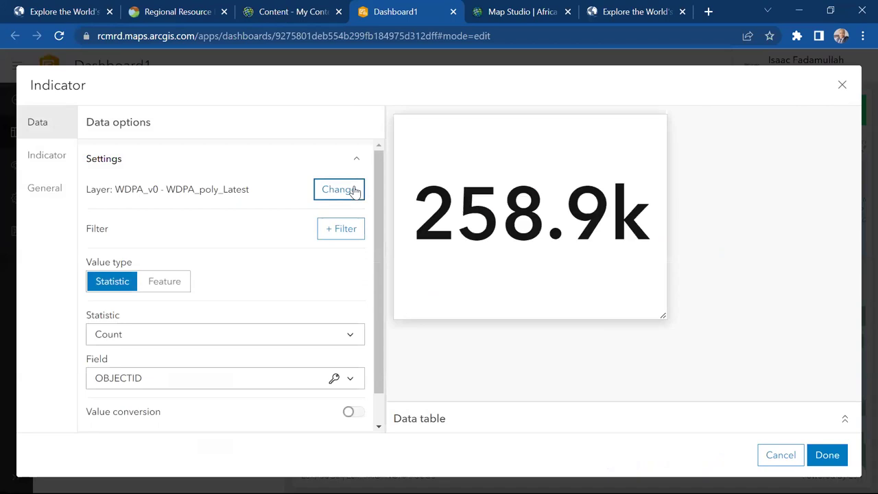
Examine the indicator's data settings, the fields available for the count statistic, and its text options.
scroll(380, 236, down, 1)
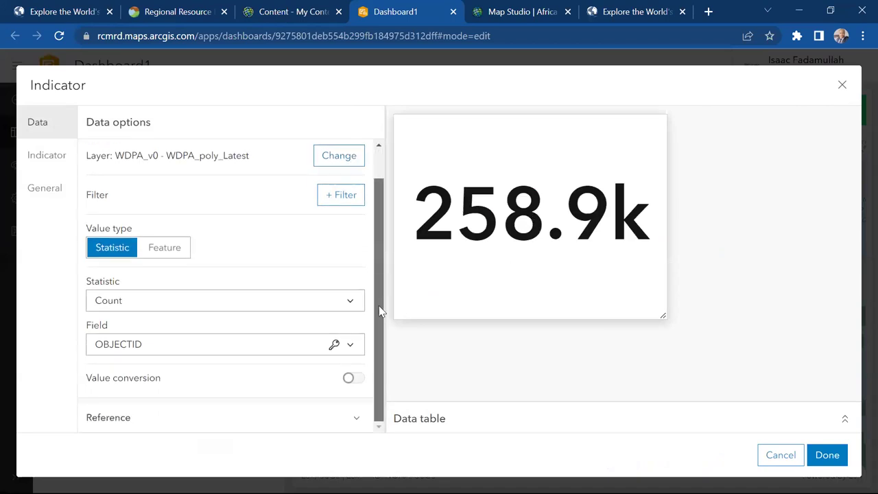
click(213, 352)
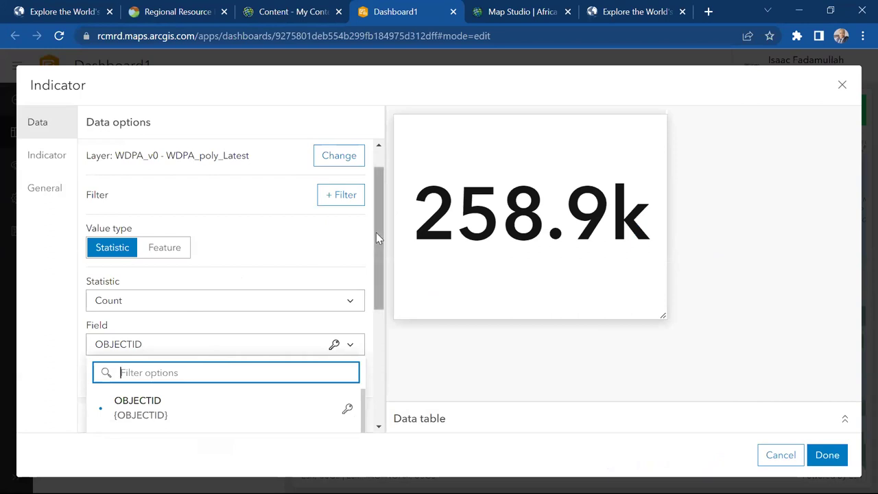
drag(375, 233, 382, 325)
scroll(382, 329, down, 2)
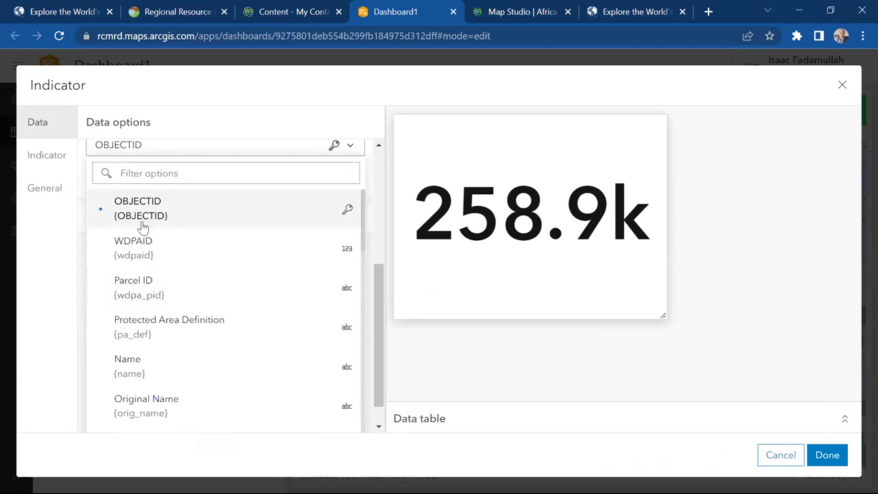
drag(377, 276, 387, 160)
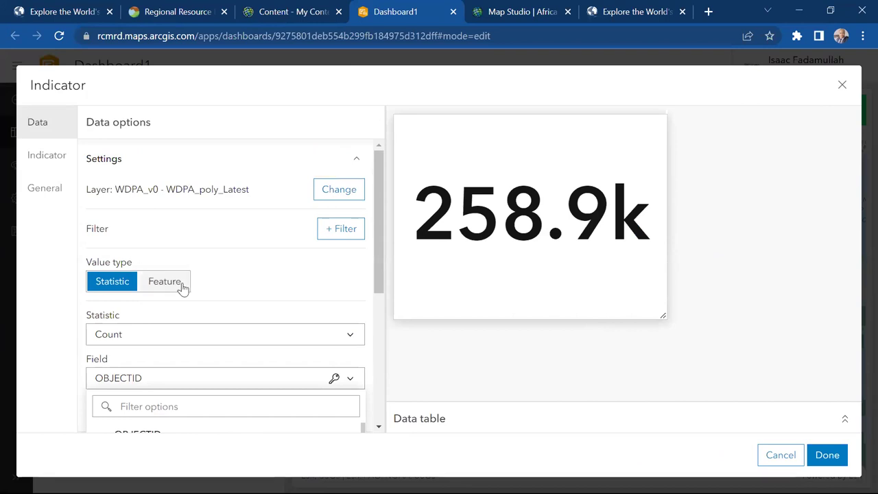
scroll(376, 283, down, 5)
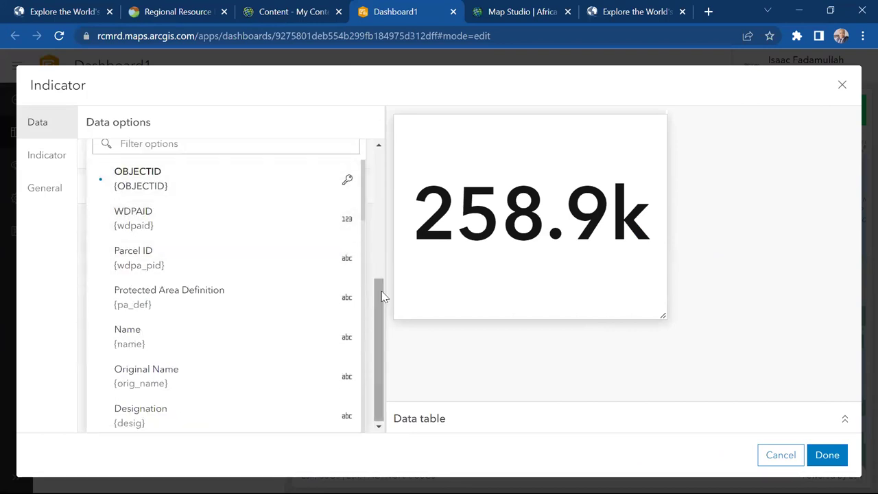
drag(382, 290, 364, 153)
click(49, 166)
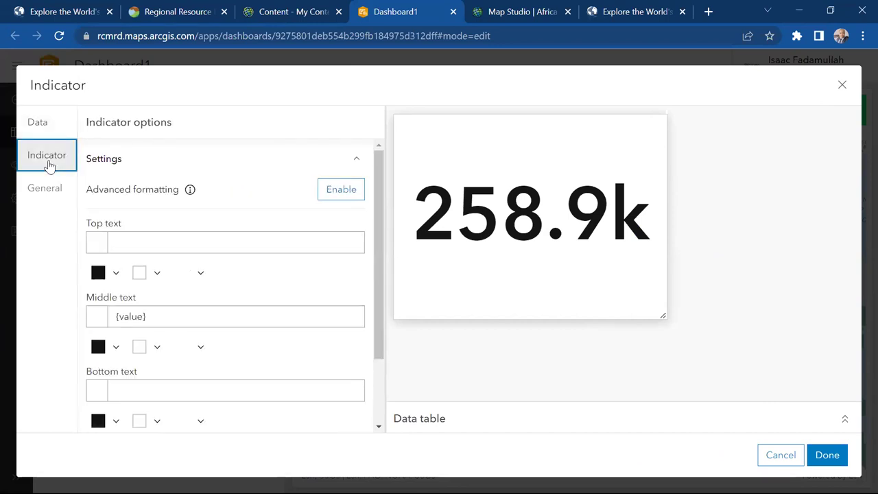
Rename the indicator element as Total pa Indicator in its general settings.
click(34, 190)
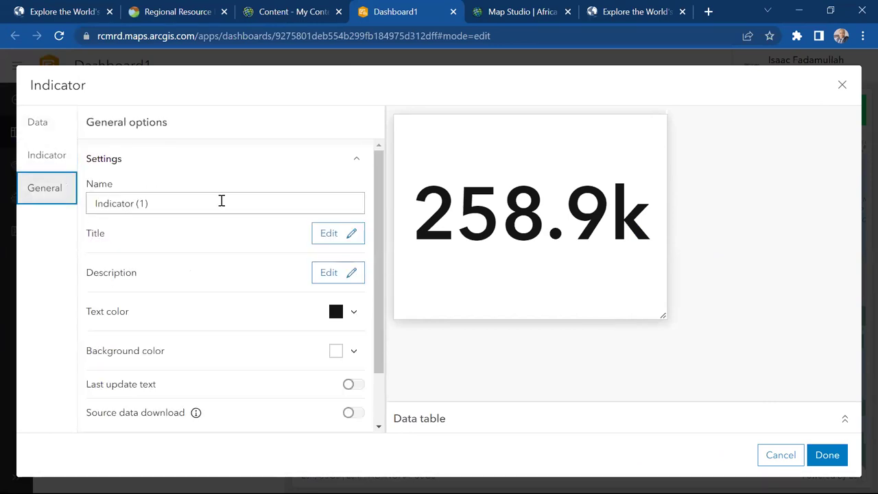
click(153, 204)
drag(154, 204, 91, 203)
click(158, 203)
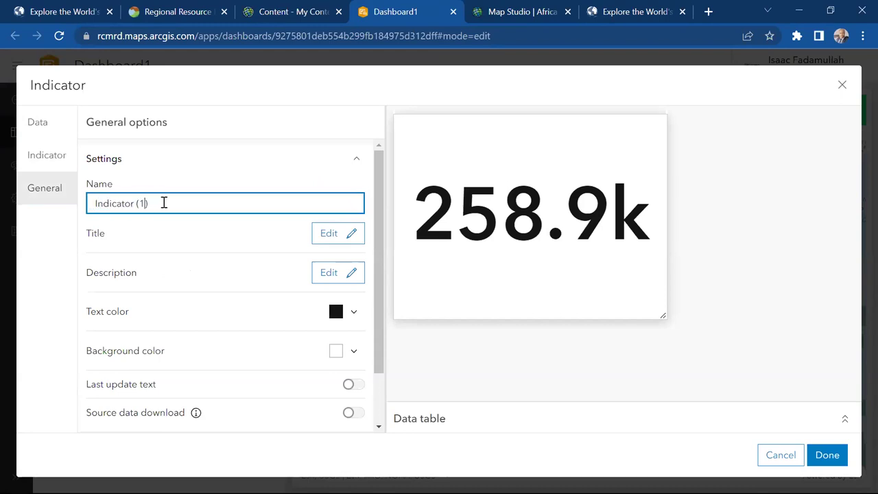
key(BackSpace)
key(BackSpace)
click(96, 203)
text(Total pa)
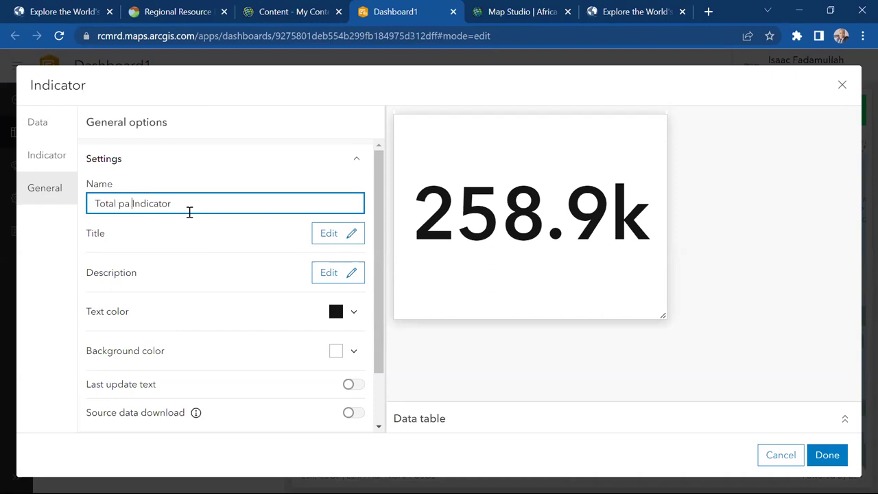
Give the indicator the title Total PA.
click(351, 233)
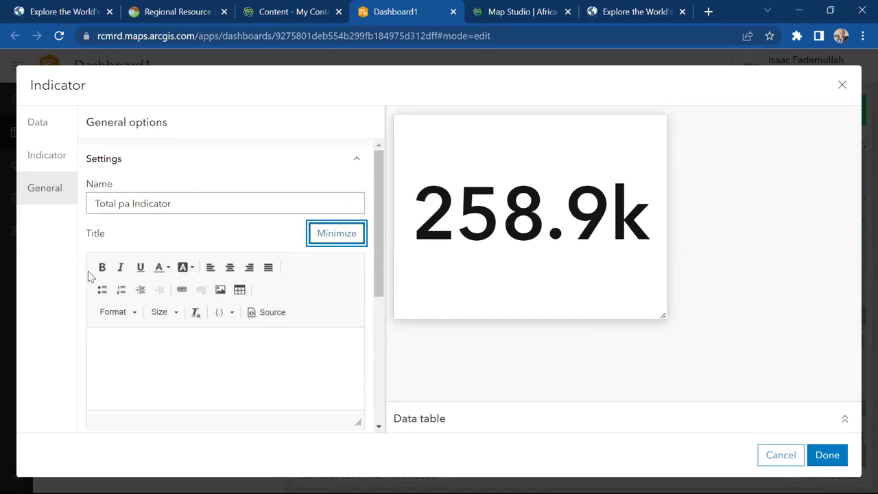
click(88, 272)
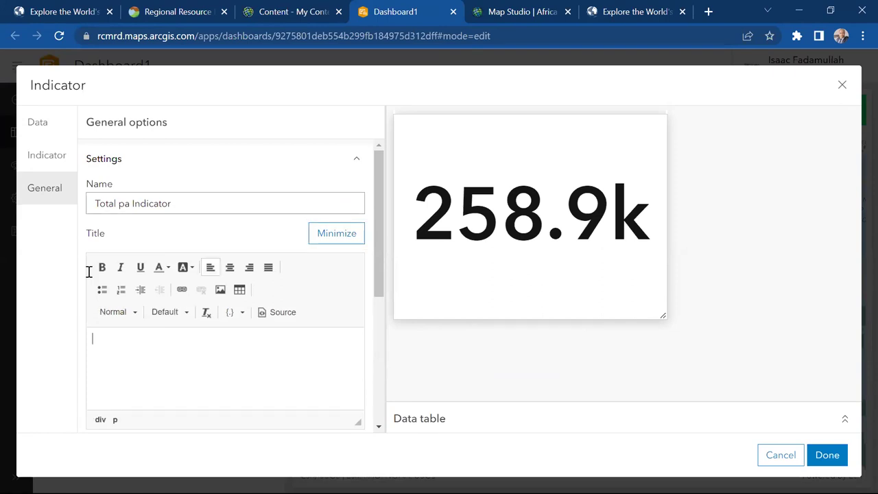
text(To)
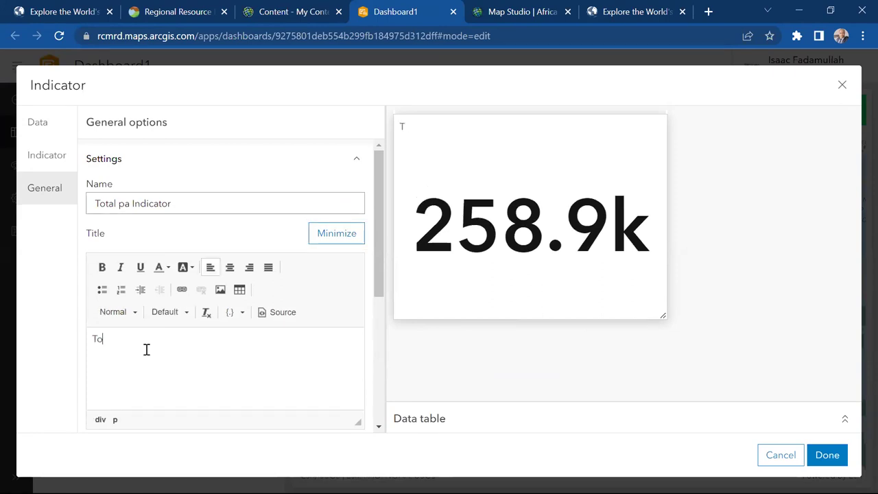
text(tal Pa)
key(BackSpace)
text(A)
Format the Total PA title as bold, underlined, orange, centered text at size 16.
drag(133, 339, 86, 341)
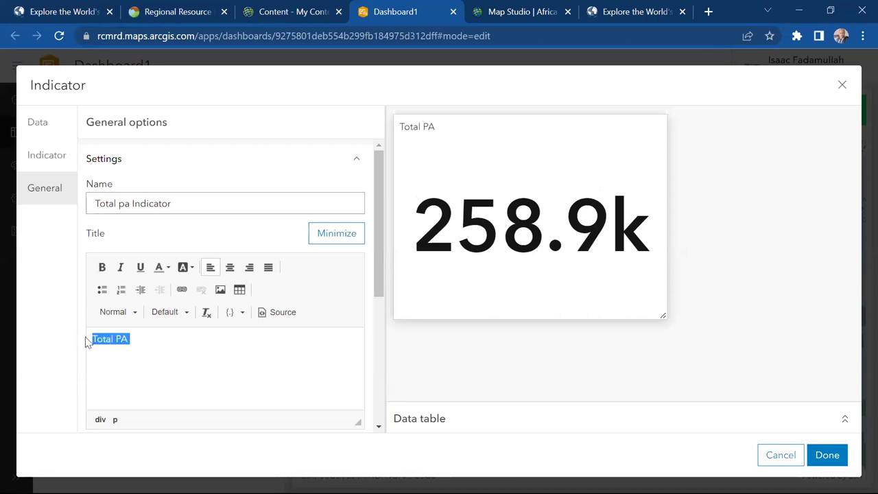
click(100, 268)
click(145, 268)
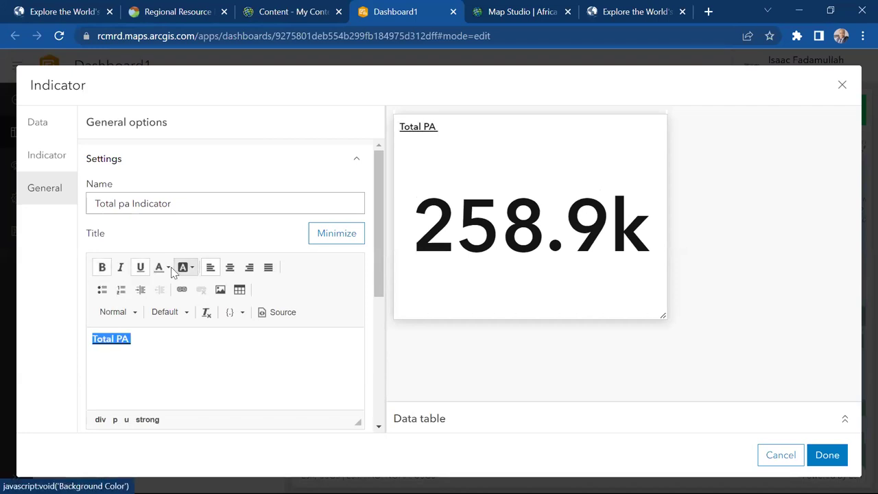
click(230, 267)
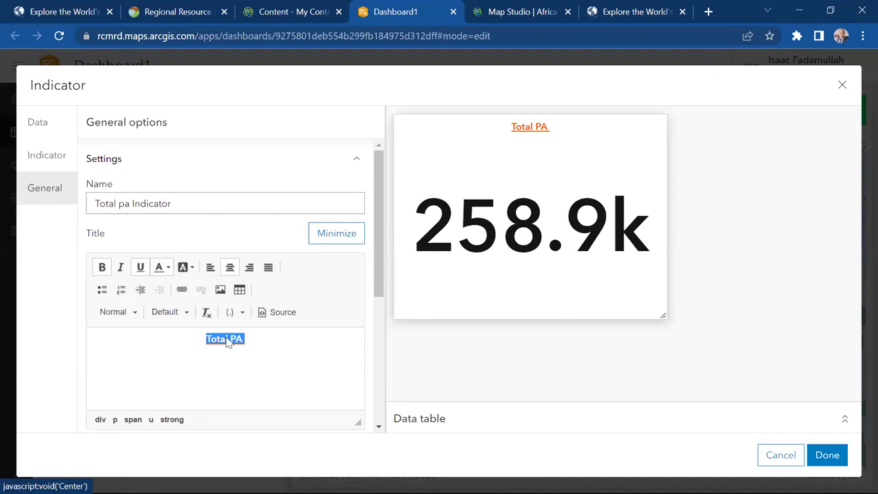
click(165, 311)
scroll(229, 362, down, 1)
click(157, 384)
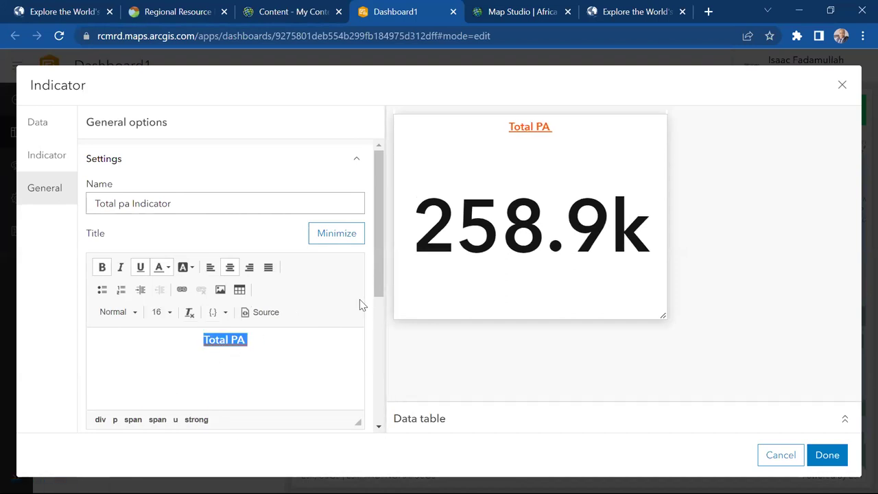
Set the indicator's background color to a light green, about #a0dbb3.
drag(382, 256, 381, 357)
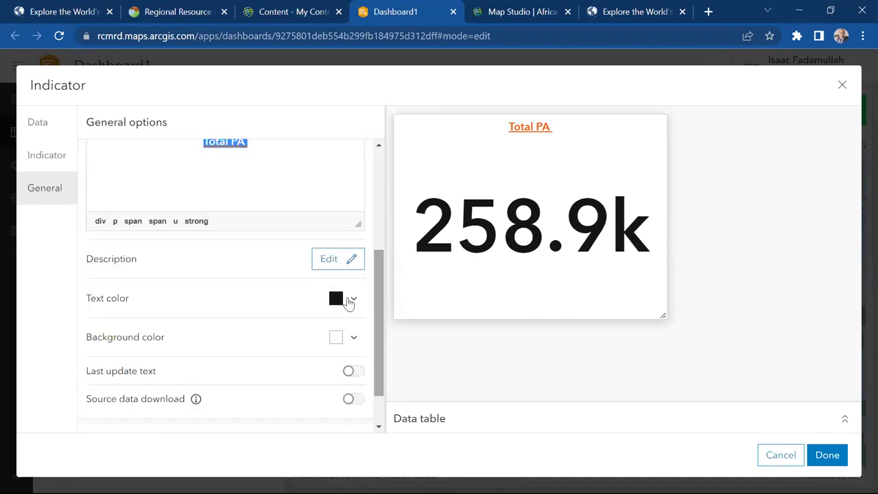
click(348, 301)
click(364, 117)
click(326, 96)
click(332, 125)
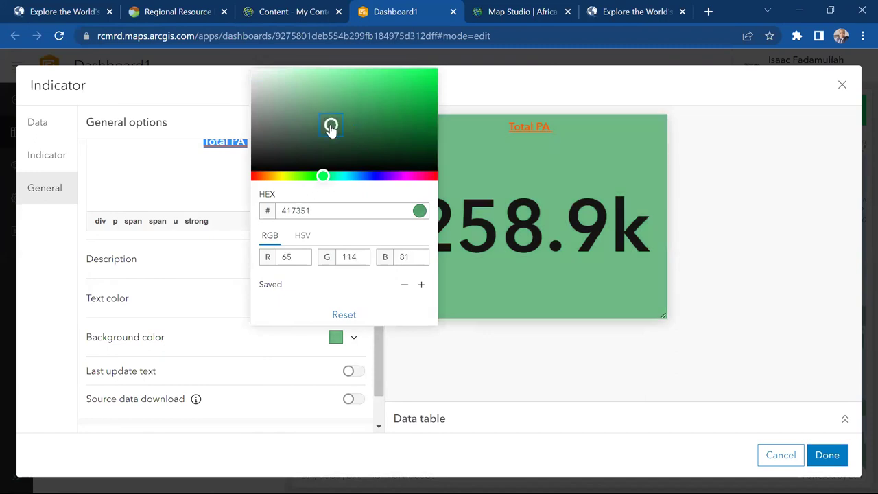
click(310, 97)
click(301, 83)
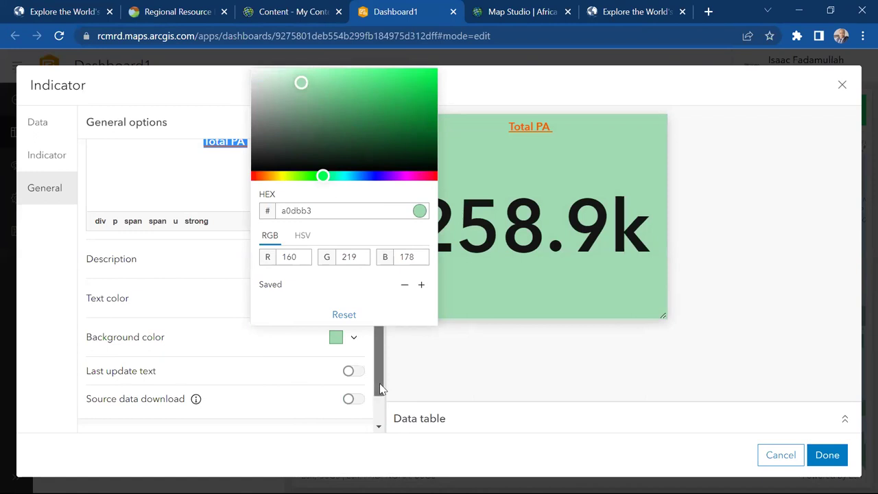
Turn on the last update text and source data download for the indicator.
scroll(379, 391, down, 1)
click(353, 357)
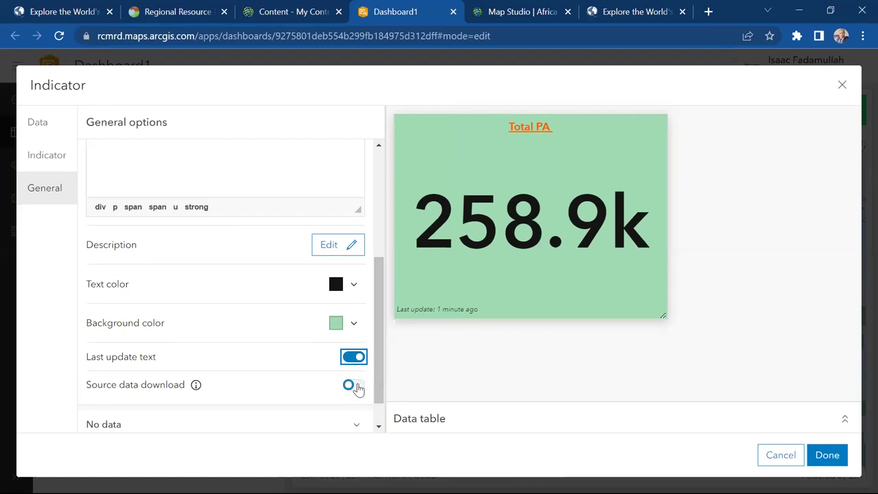
click(352, 385)
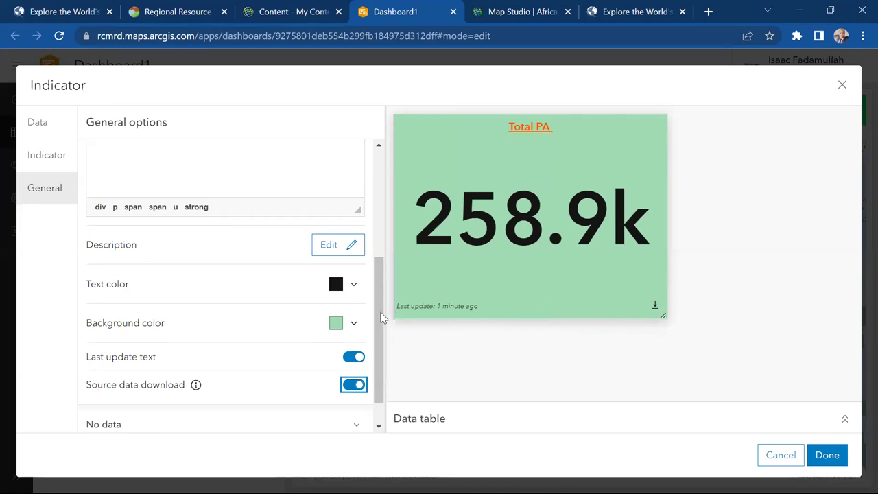
drag(378, 314, 379, 377)
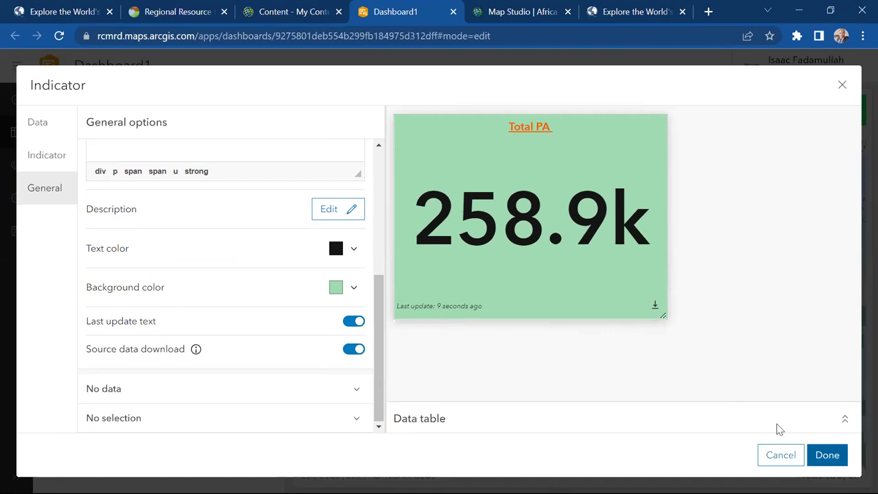
Apply the indicator settings to place it beside the map, and save the dashboard.
key(Return)
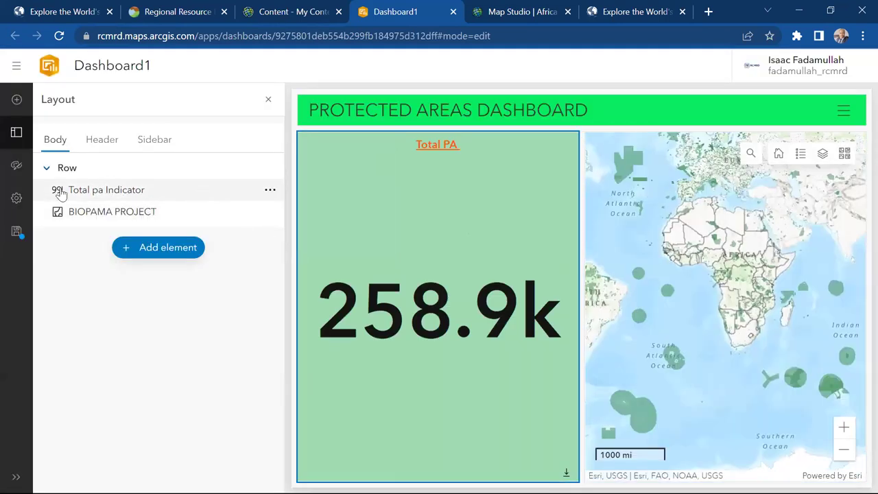
click(17, 231)
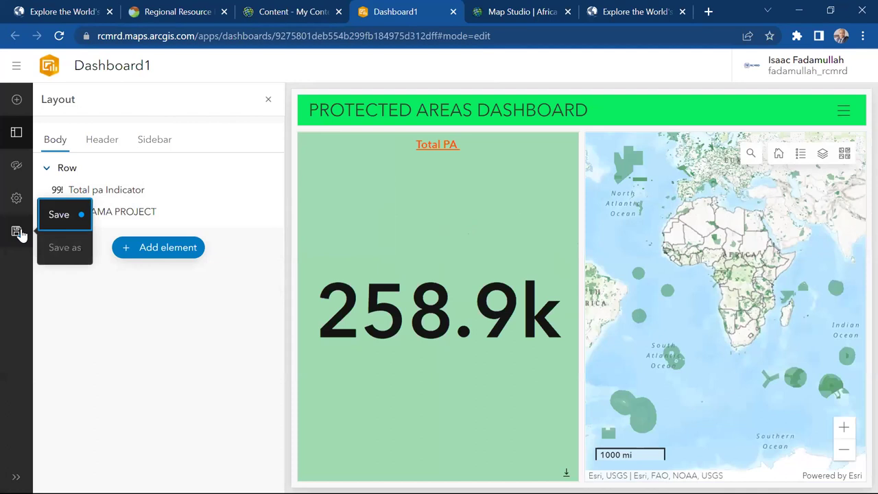
click(58, 215)
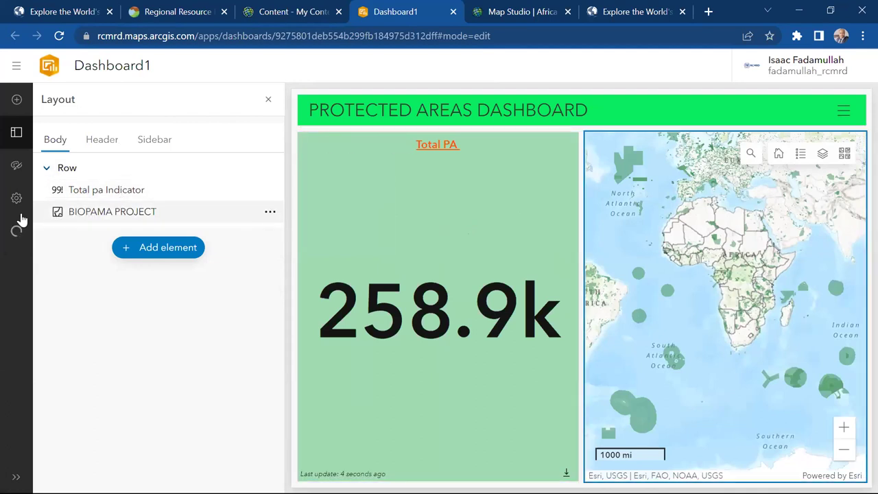
click(139, 248)
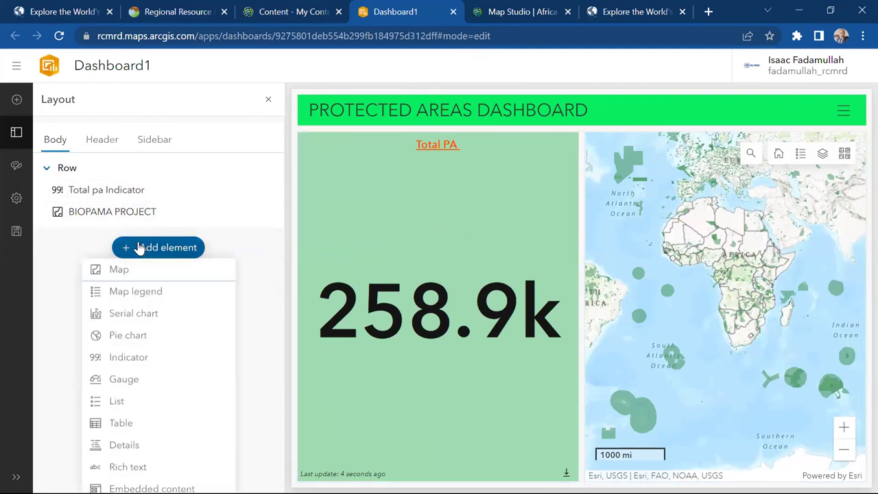
click(117, 401)
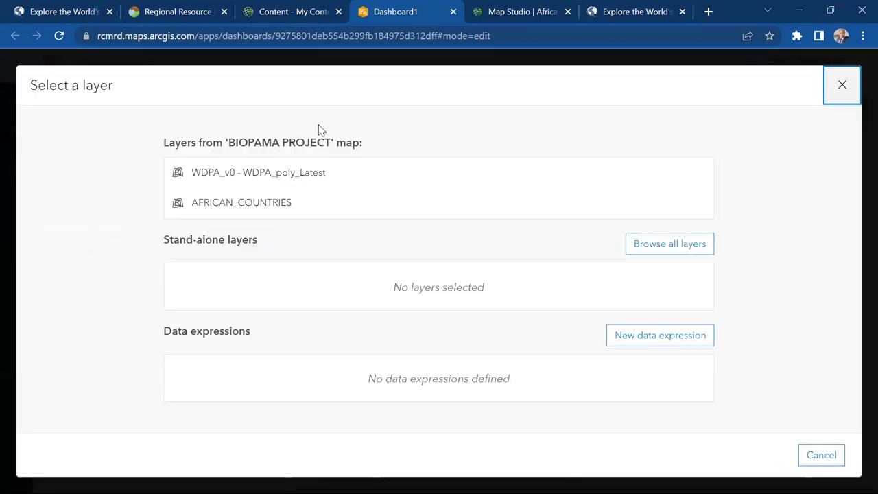
click(250, 174)
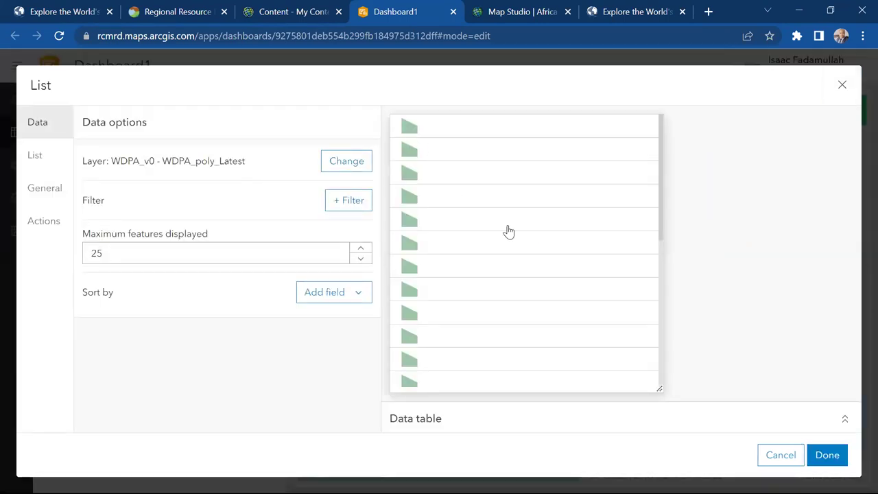
click(842, 86)
Add a list element based on the AFRICAN_COUNTRIES layer and make its line item template show the {COUNTRY} field.
click(157, 247)
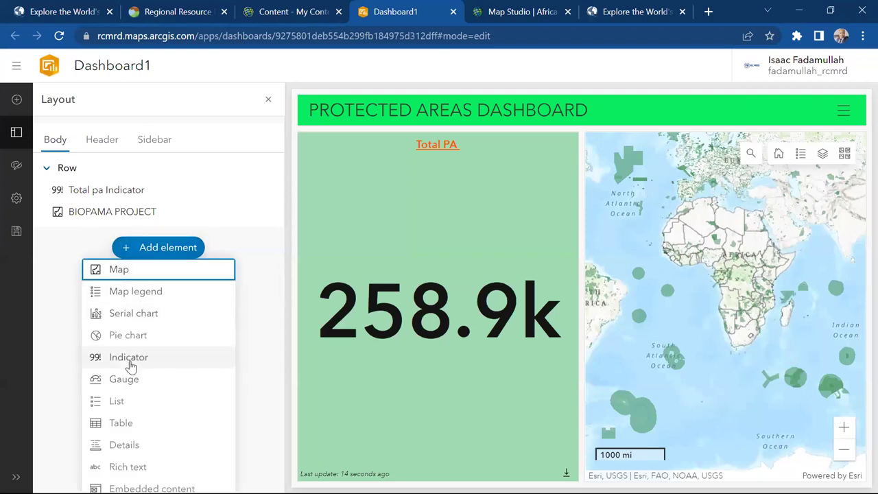
click(118, 403)
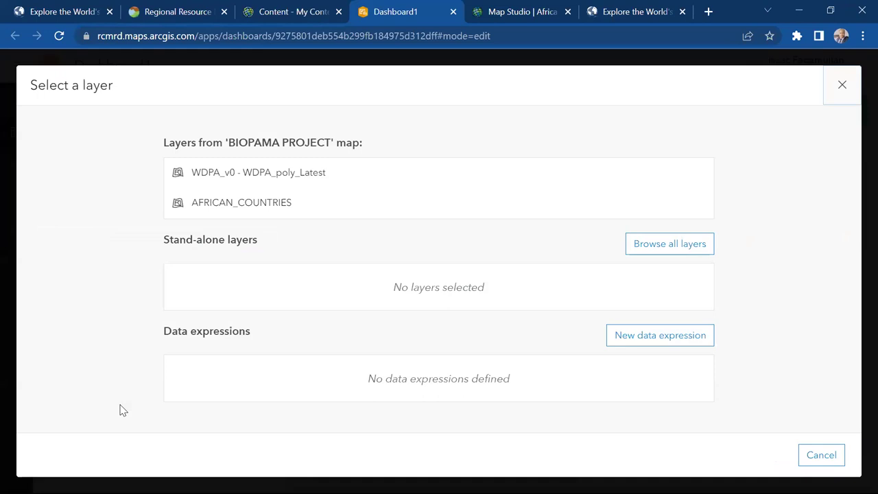
click(230, 201)
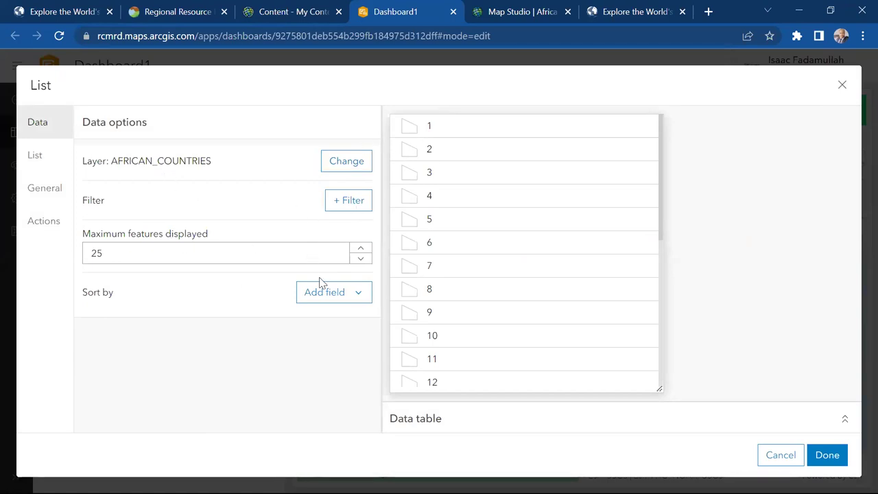
click(36, 158)
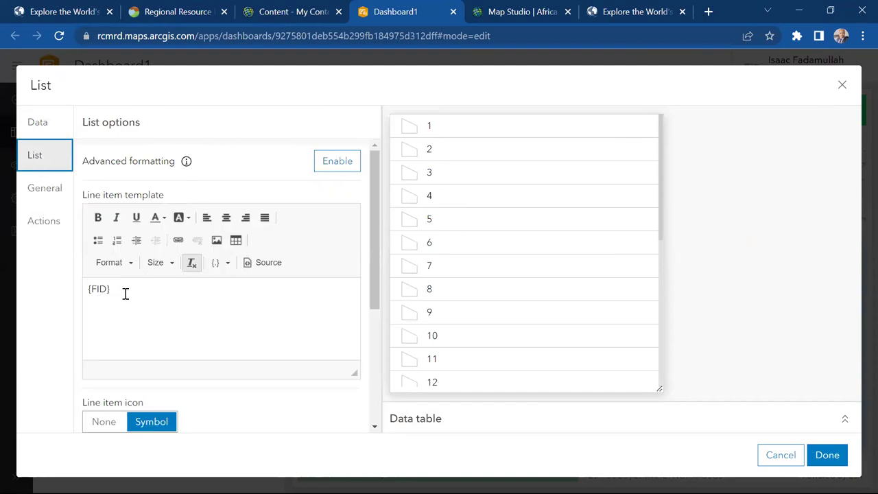
drag(125, 292, 65, 286)
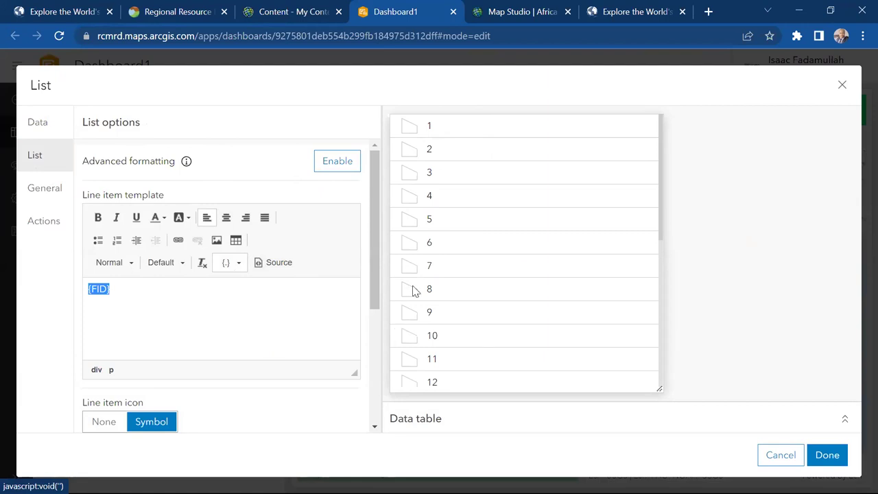
drag(412, 288, 416, 365)
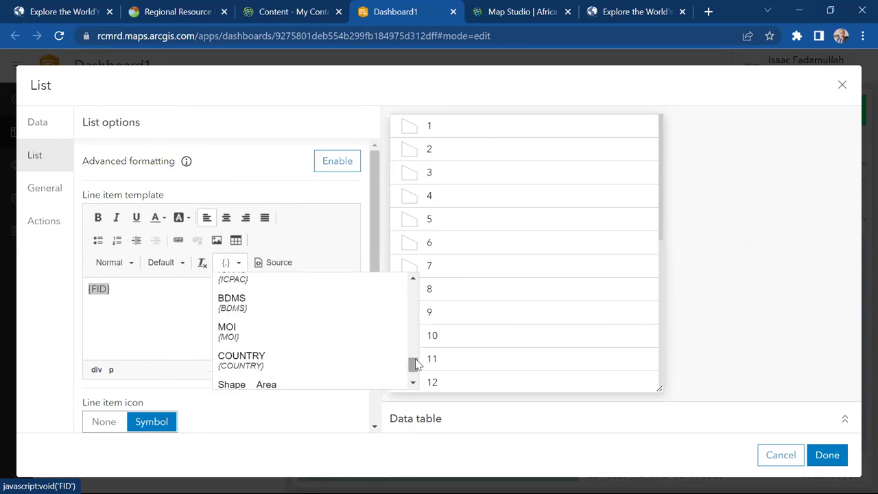
click(254, 364)
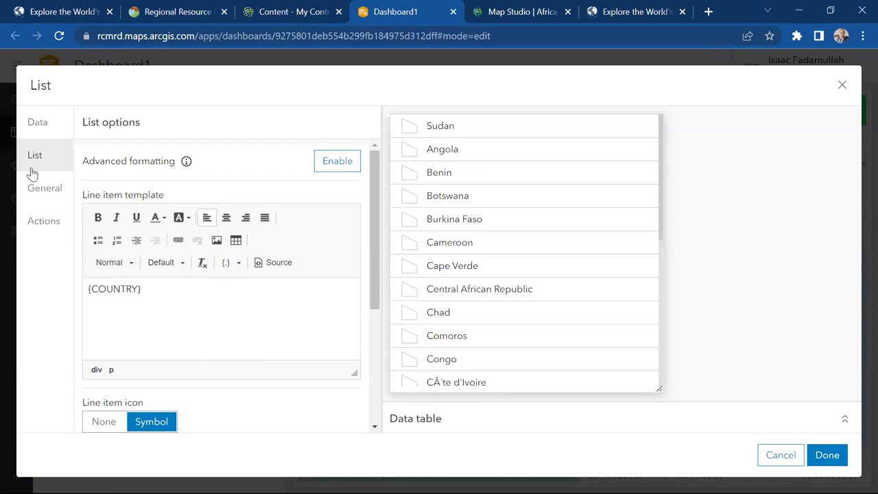
Set the list's line item icon to None.
click(35, 122)
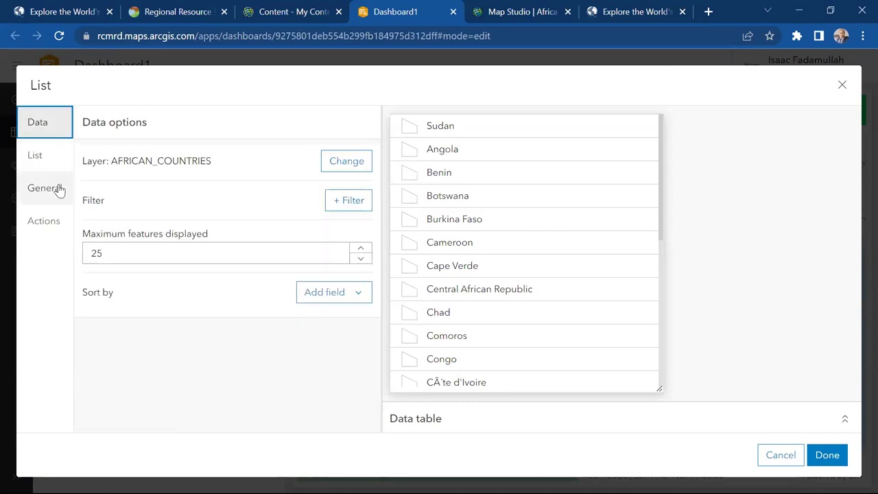
click(31, 155)
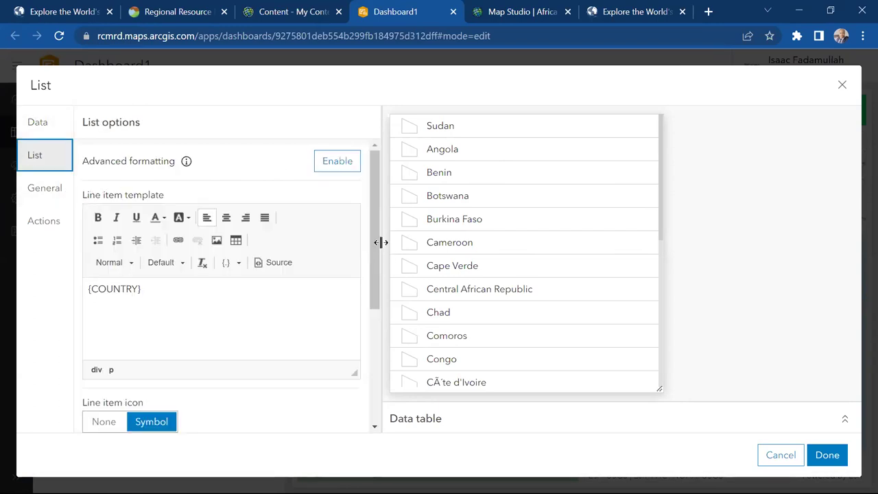
drag(376, 242, 391, 334)
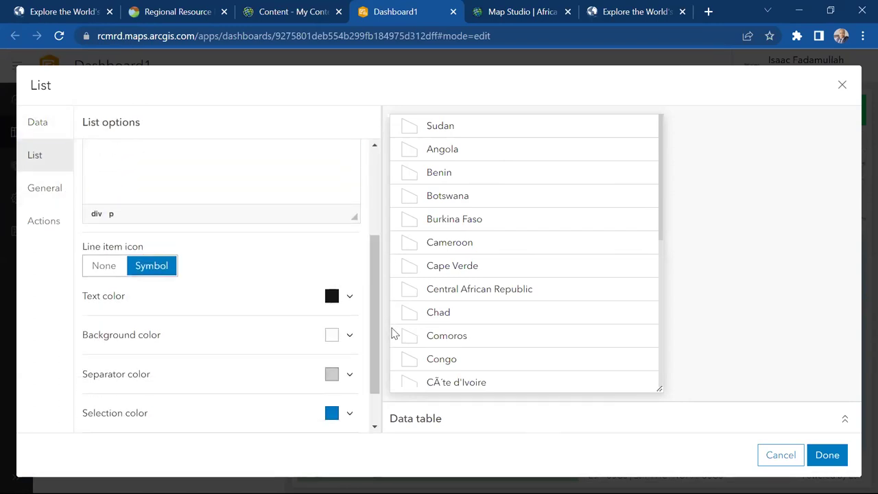
click(104, 266)
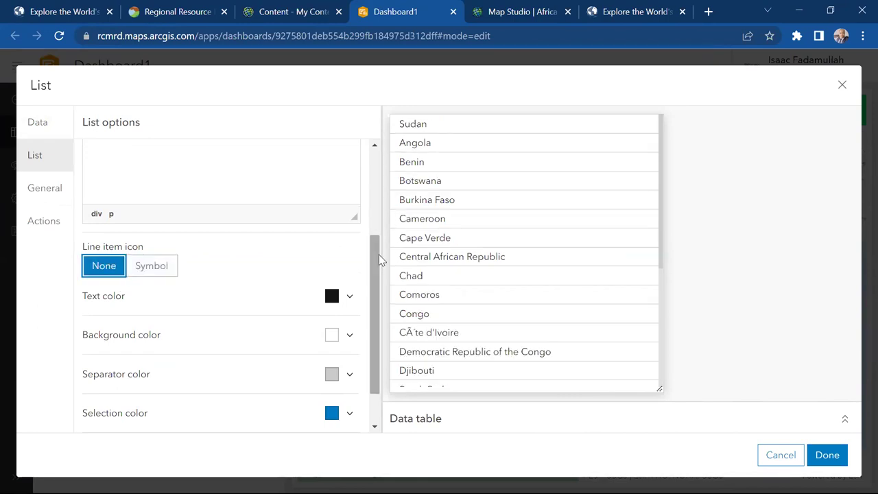
Examine the list's text, background and selection color options and preview the selection highlight on the Djibouti row.
click(349, 299)
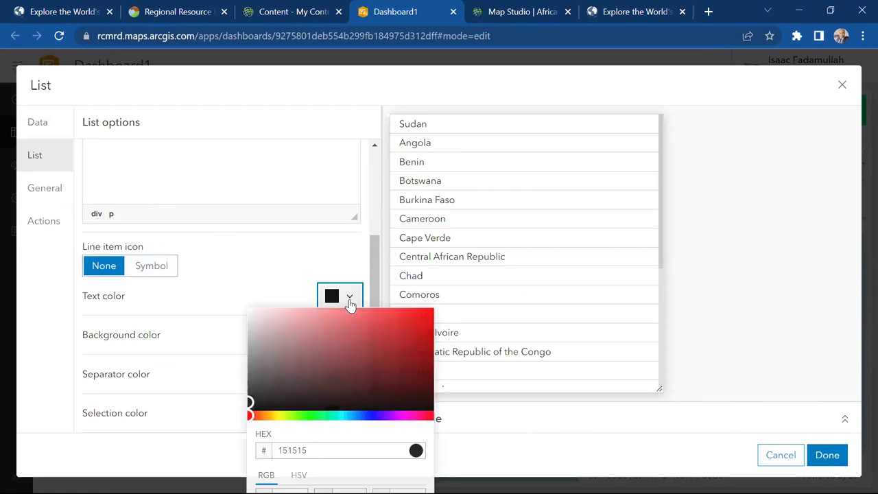
click(349, 298)
click(349, 341)
click(349, 341)
drag(376, 321, 384, 388)
click(352, 366)
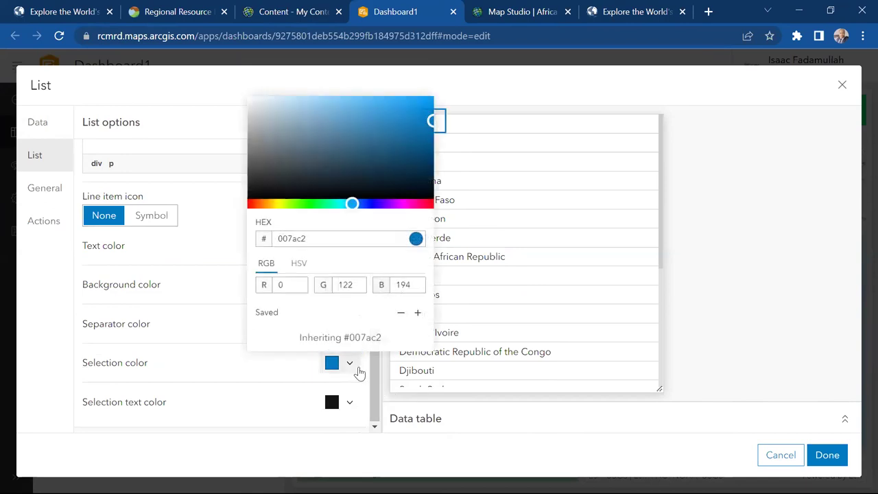
click(464, 375)
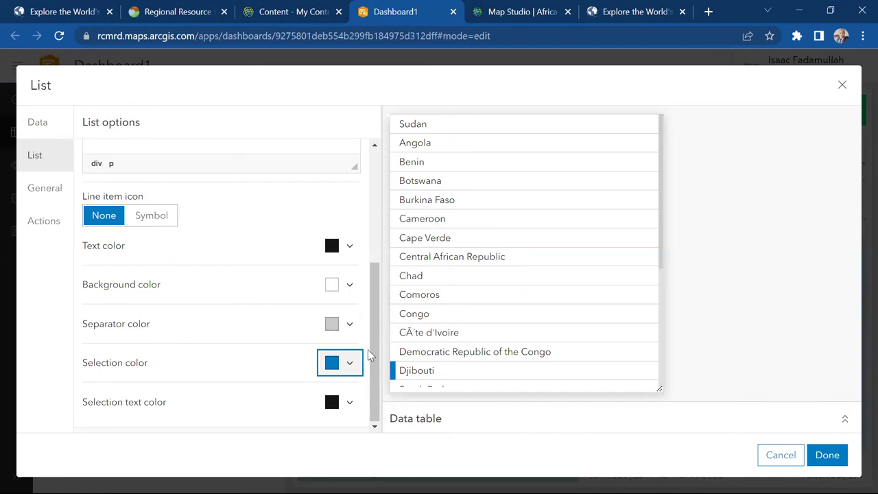
Set the list's selection text color to teal green, about #16c9a2, and preview it on a few country rows.
click(348, 404)
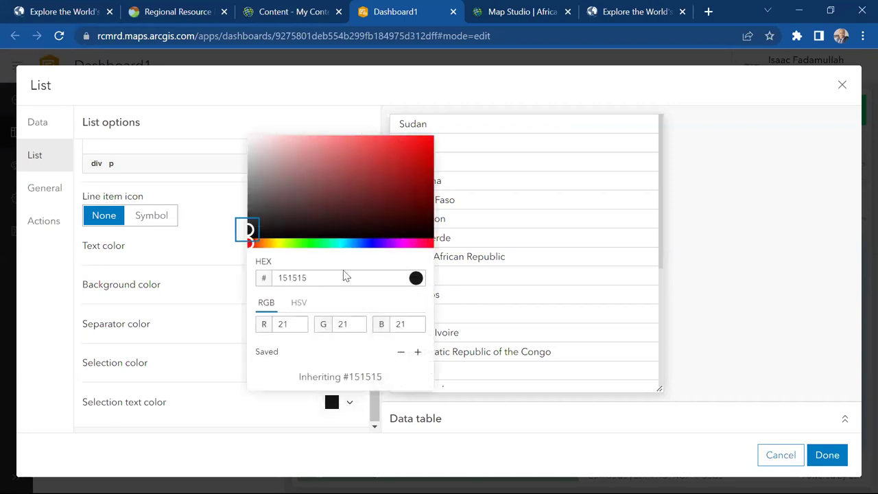
click(333, 242)
click(413, 155)
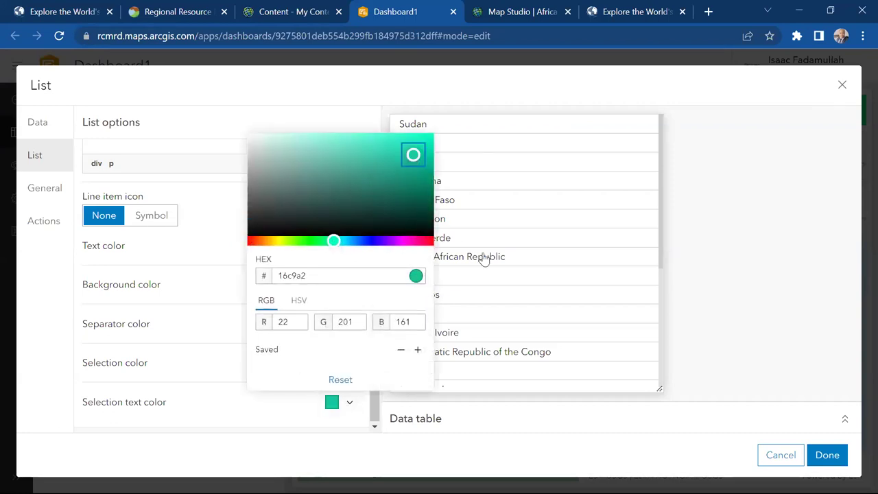
click(515, 296)
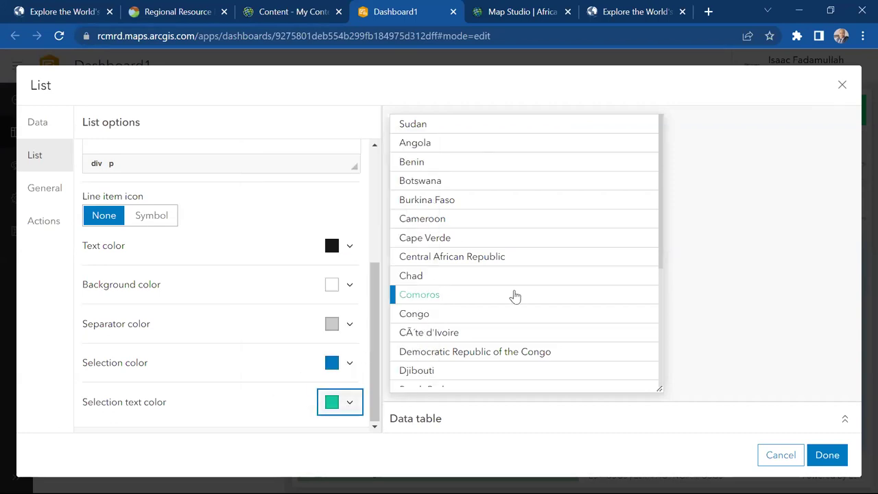
click(422, 275)
click(431, 316)
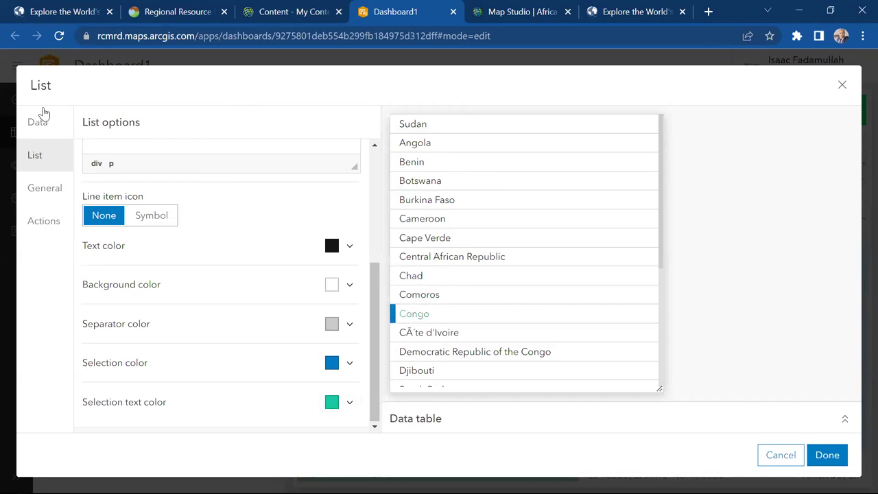
Rename the list element as Countries List.
click(47, 191)
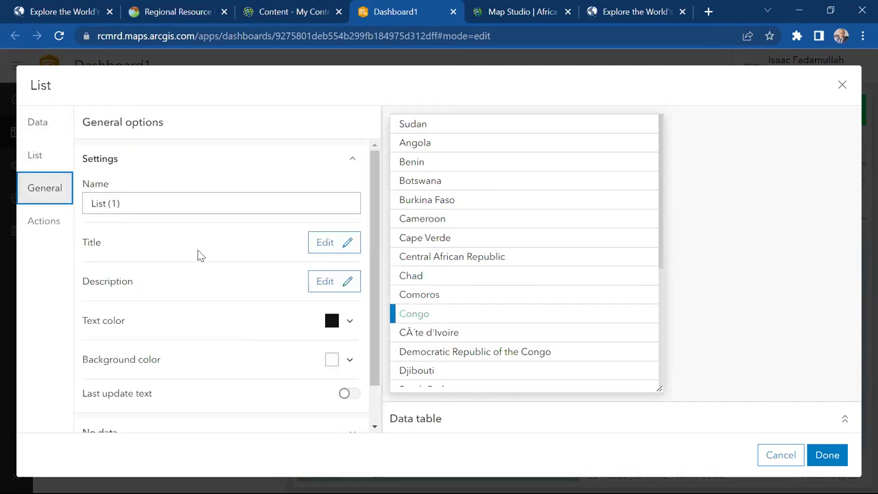
drag(121, 203, 106, 203)
key(BackSpace)
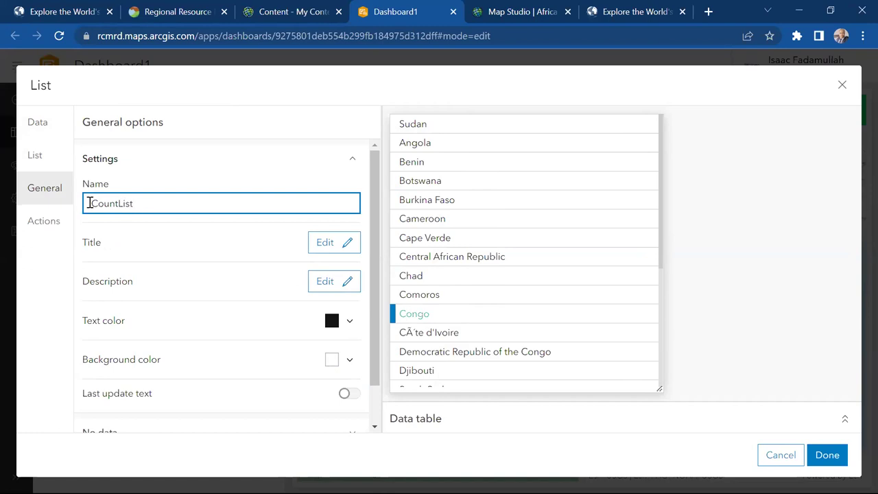
text(Countried)
Give the list the title Country in bold, underlined, red, centered text, and apply the list to the dashboard.
click(322, 240)
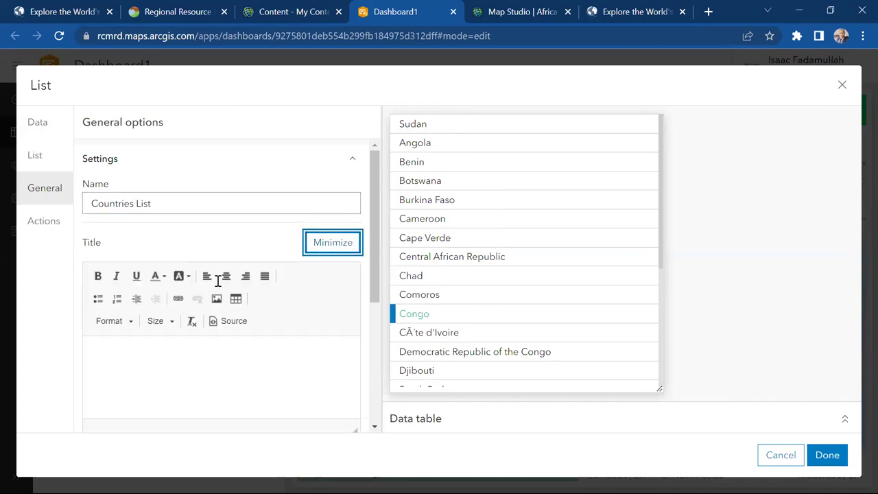
text(Coun)
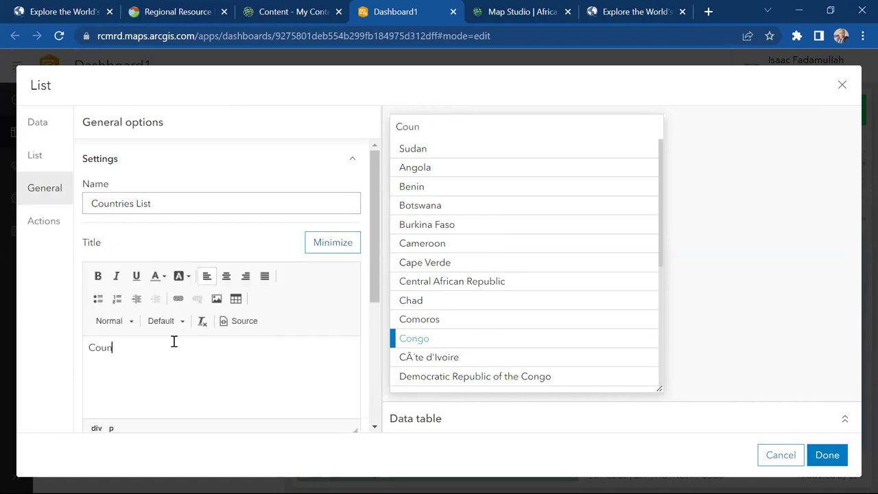
text(ty)
double_click(102, 348)
click(99, 275)
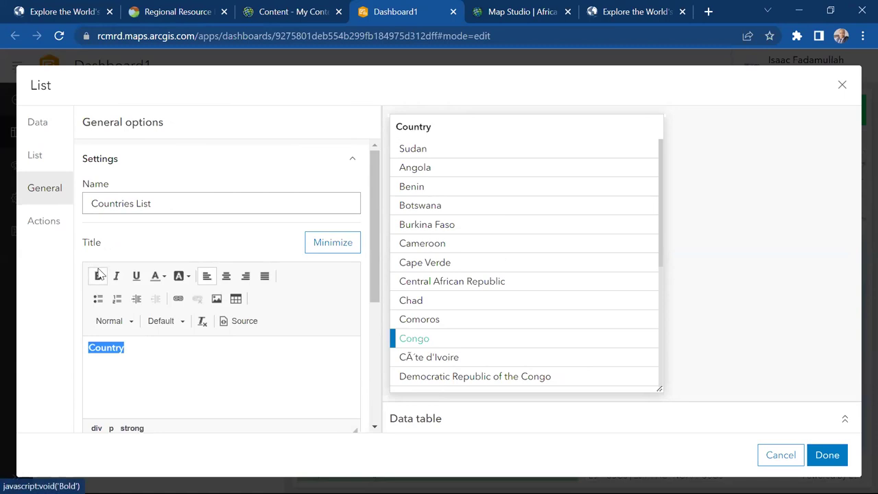
click(136, 276)
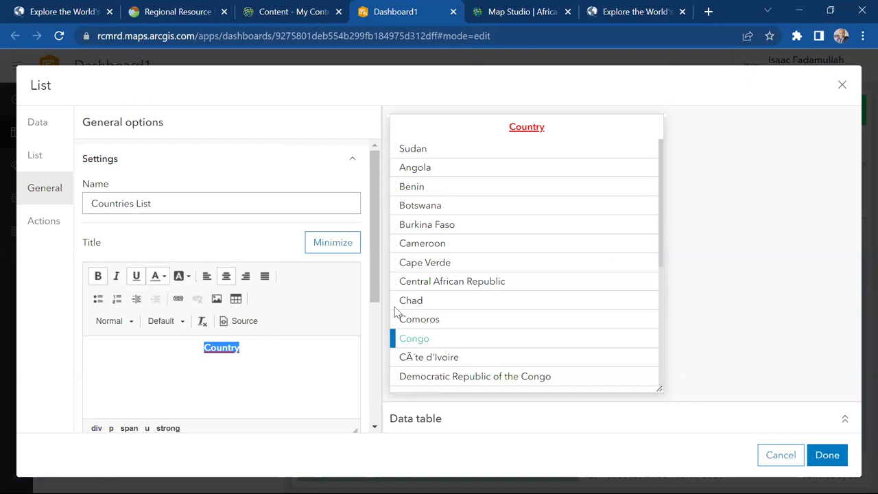
click(828, 454)
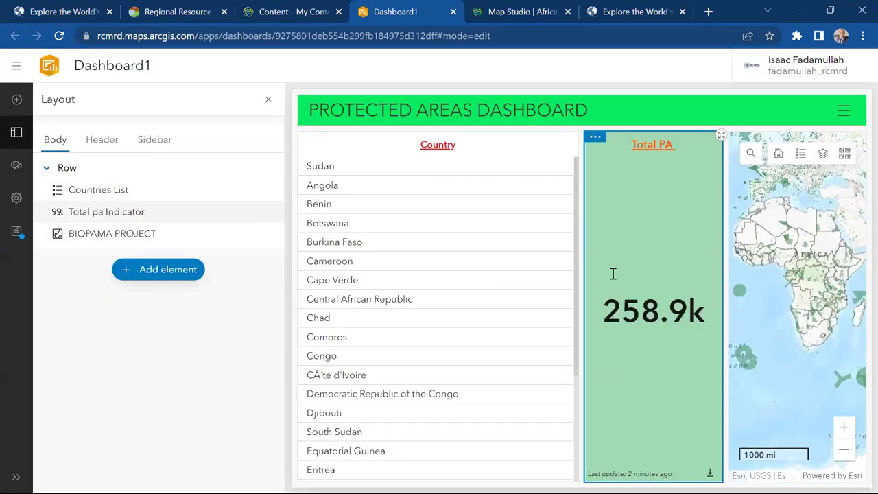
click(136, 270)
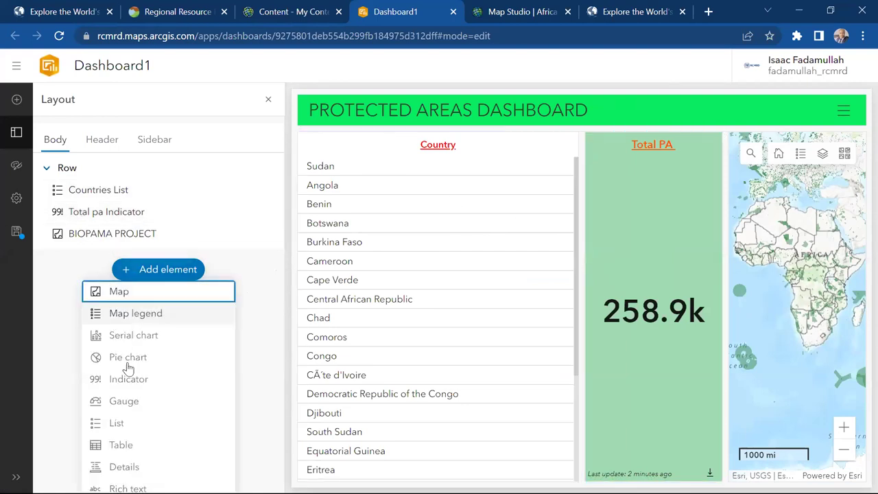
click(134, 377)
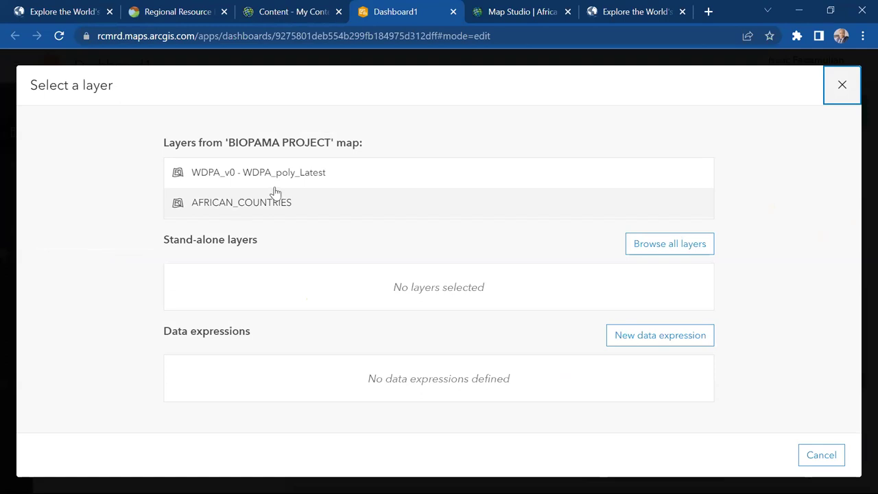
click(299, 173)
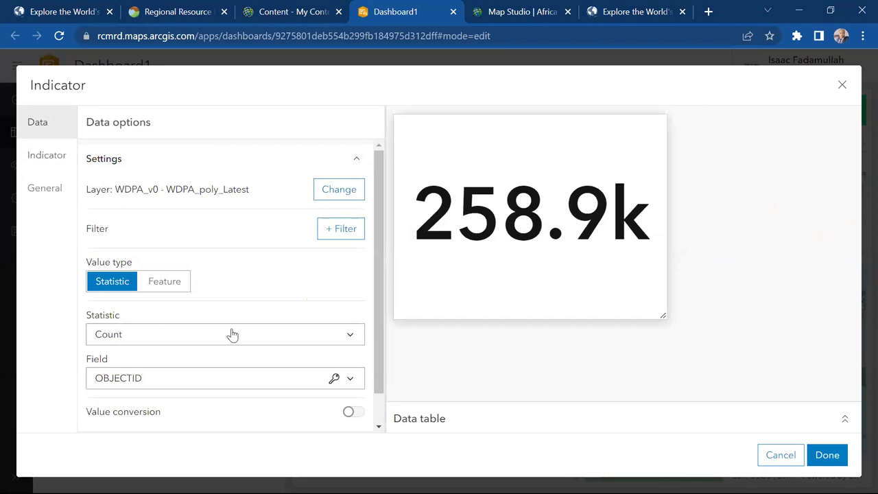
mouse_move(376, 316)
mouse_down()
mouse_move(382, 347)
mouse_move(378, 309)
mouse_up()
key(Tab)
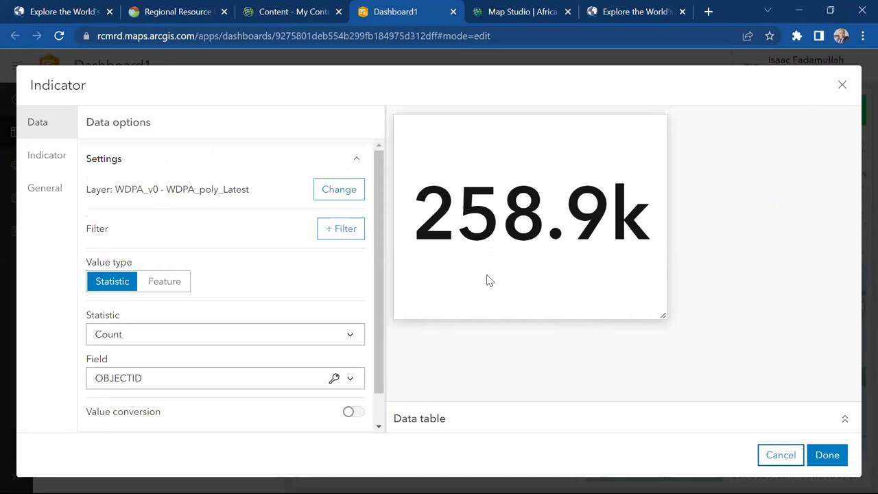
key(Return)
Add a pie chart element to the dashboard based on the WDPA_v0 - WDPA_poly_Latest layer.
click(168, 272)
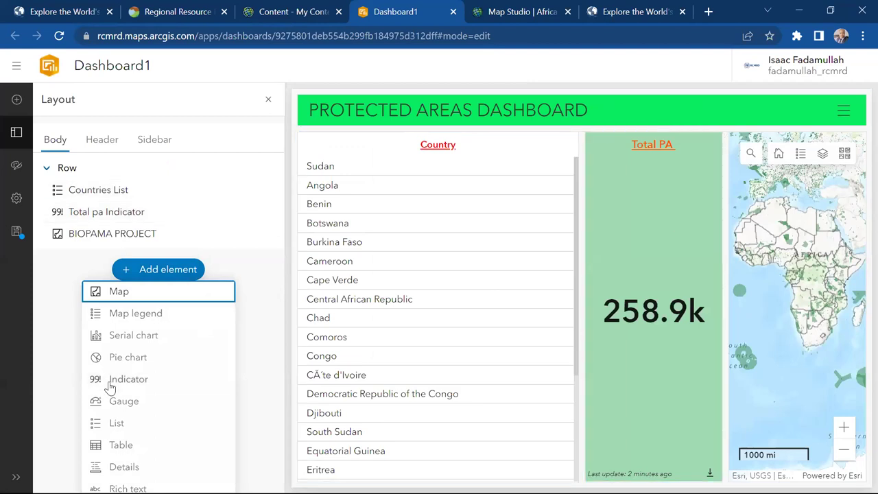
click(136, 358)
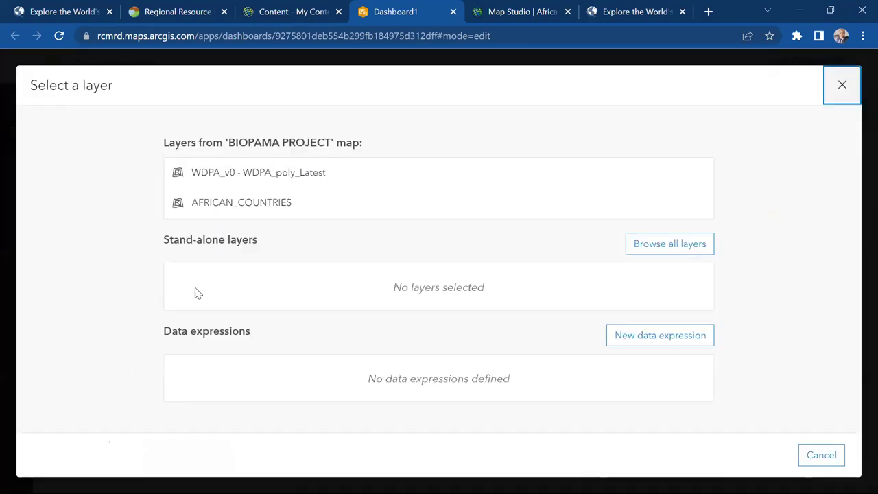
click(300, 172)
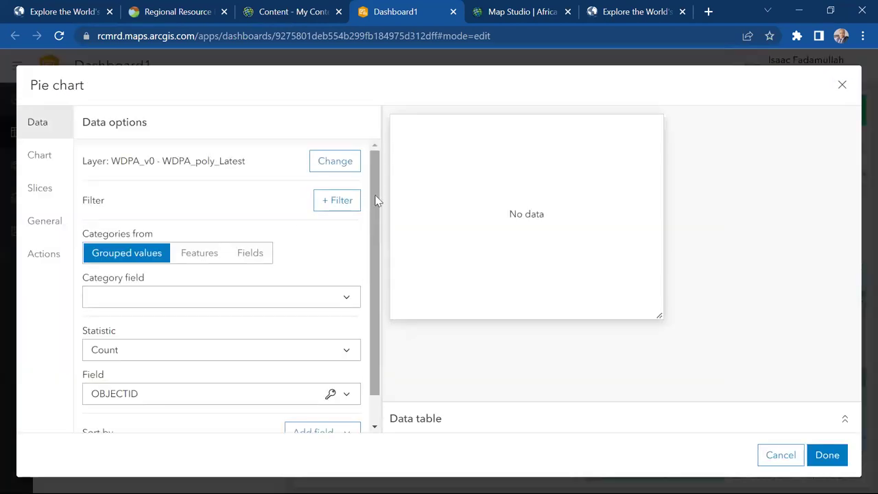
Try Designation as the pie chart's category field for grouped values.
drag(374, 187, 381, 226)
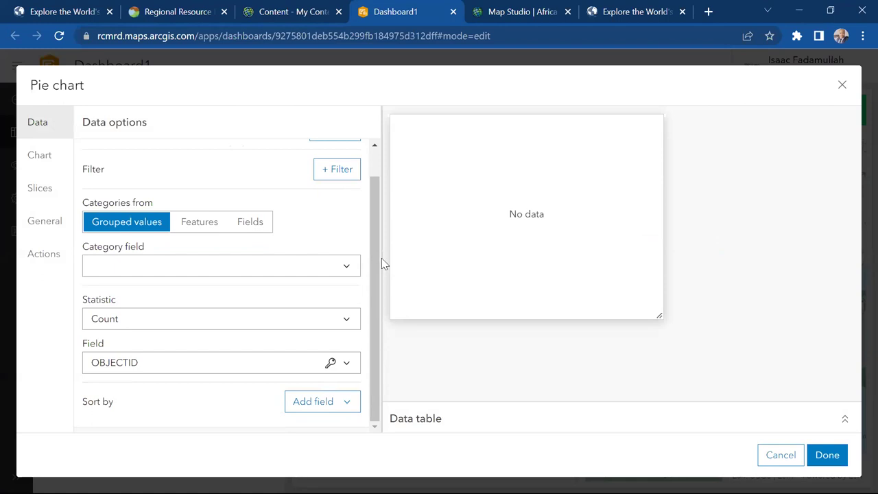
click(211, 266)
drag(379, 246, 367, 355)
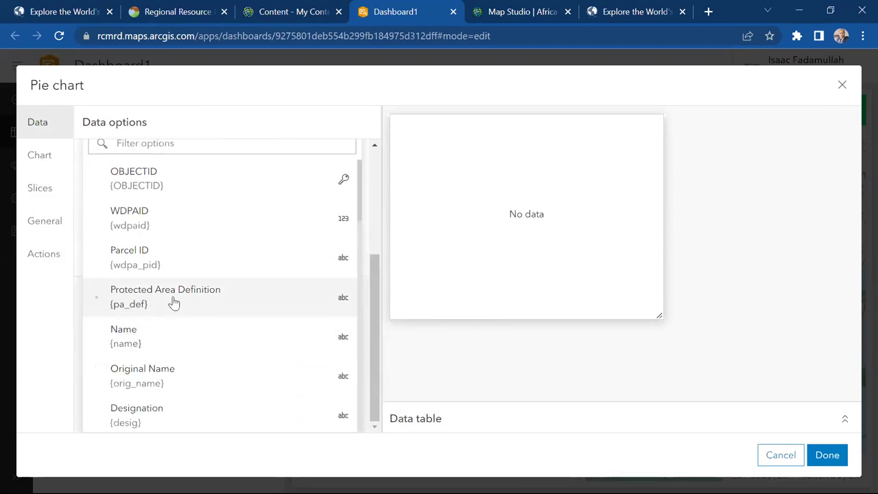
click(153, 411)
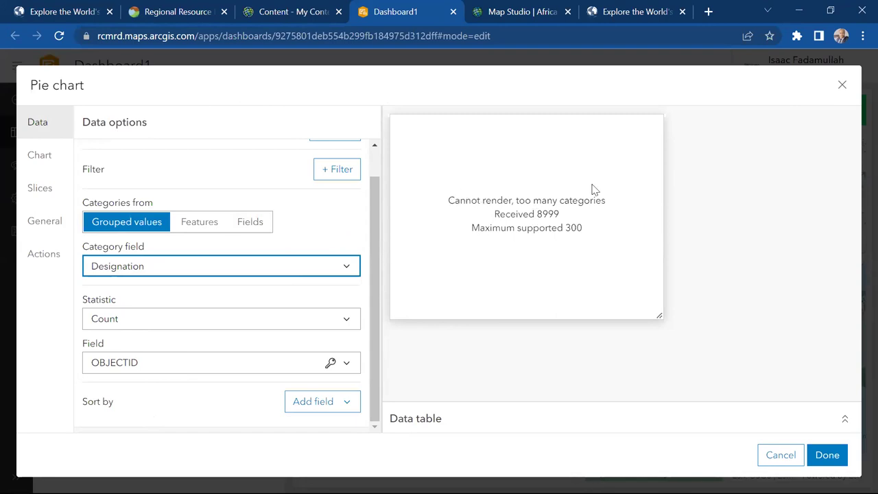
Try Protected Area Definition as the pie chart's category field for the grouped values.
click(342, 267)
drag(373, 239, 371, 319)
key(Escape)
click(342, 266)
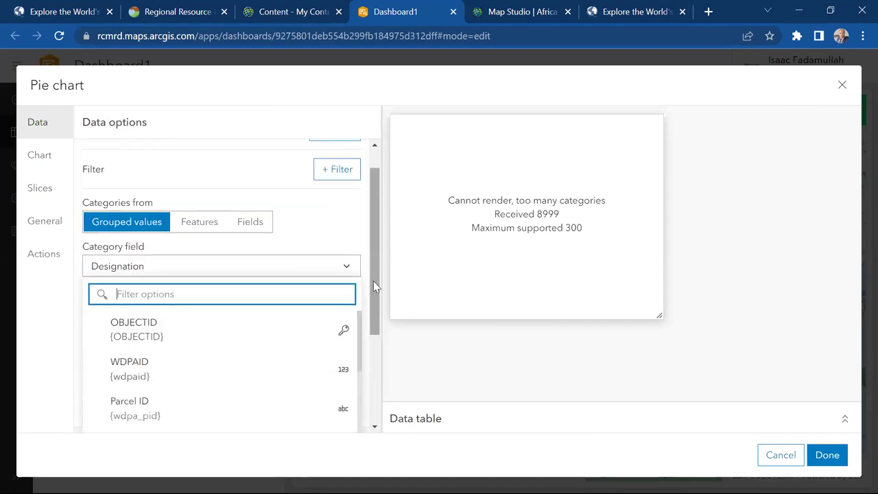
scroll(373, 295, down, 3)
click(162, 307)
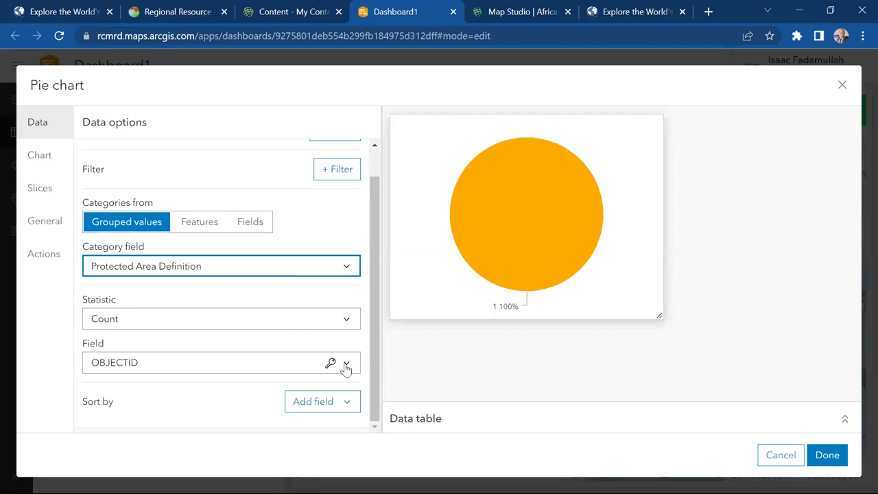
Try counting the Protected Area Definition field as the pie chart's statistic, with distinct values turned on.
click(374, 326)
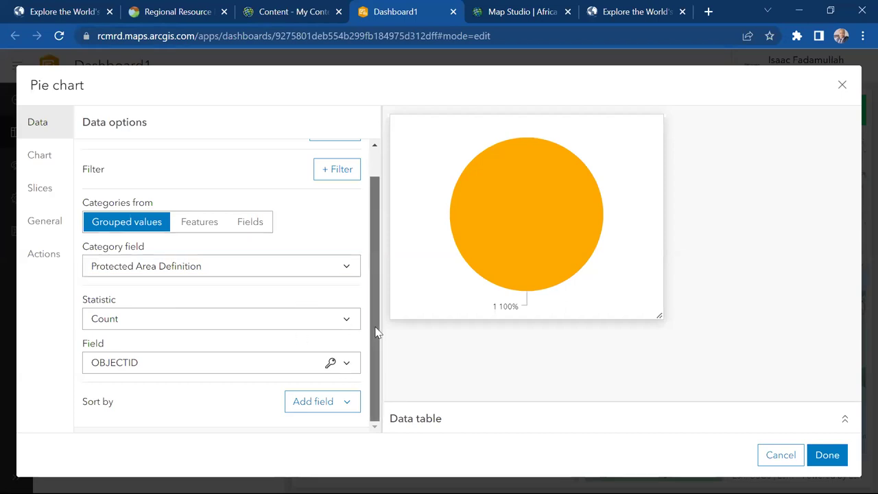
click(342, 374)
drag(378, 285, 378, 402)
click(169, 316)
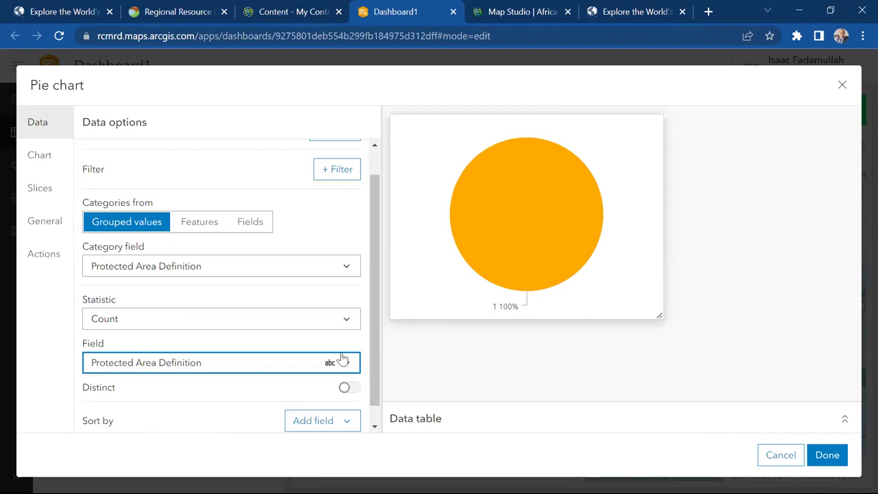
click(344, 387)
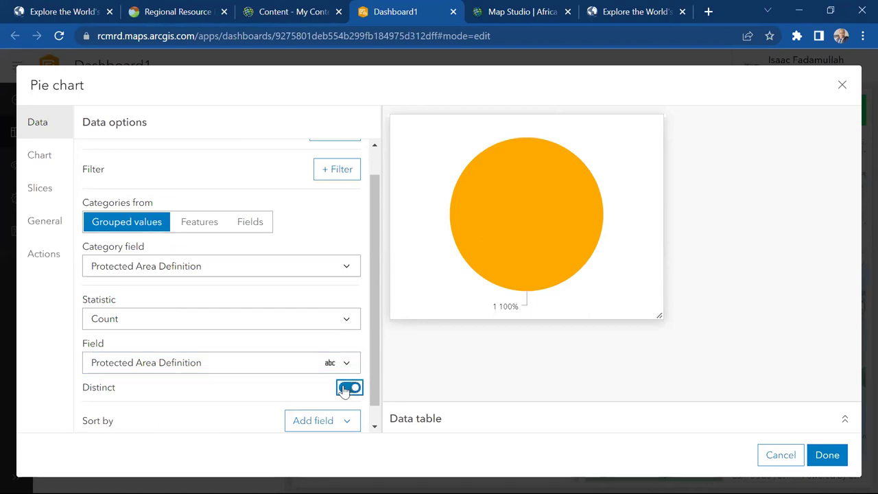
Try building the pie chart's categories from features with Management Authority as the category field.
click(203, 232)
click(324, 305)
drag(373, 299, 373, 401)
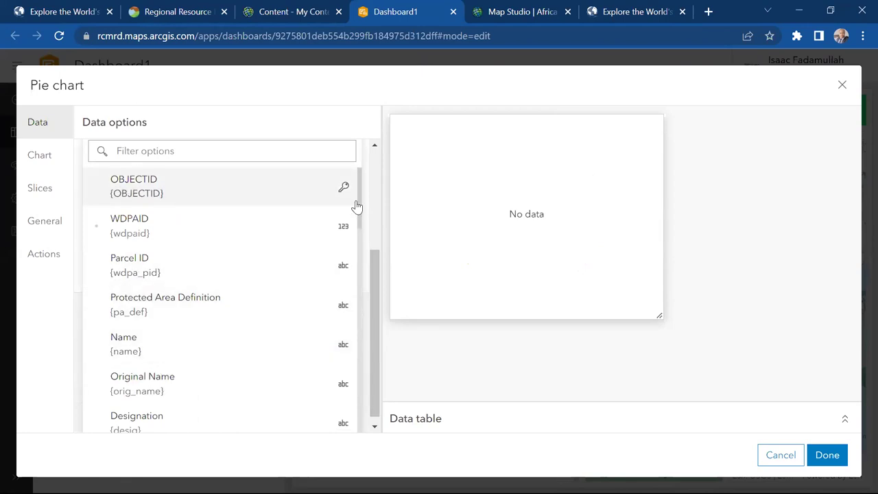
scroll(359, 281, down, 1)
scroll(361, 298, down, 6)
scroll(362, 310, down, 4)
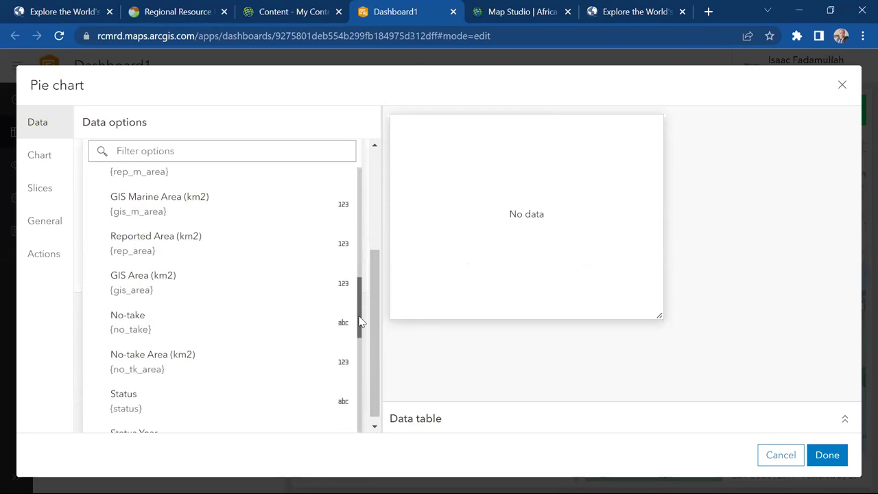
scroll(350, 377, down, 1)
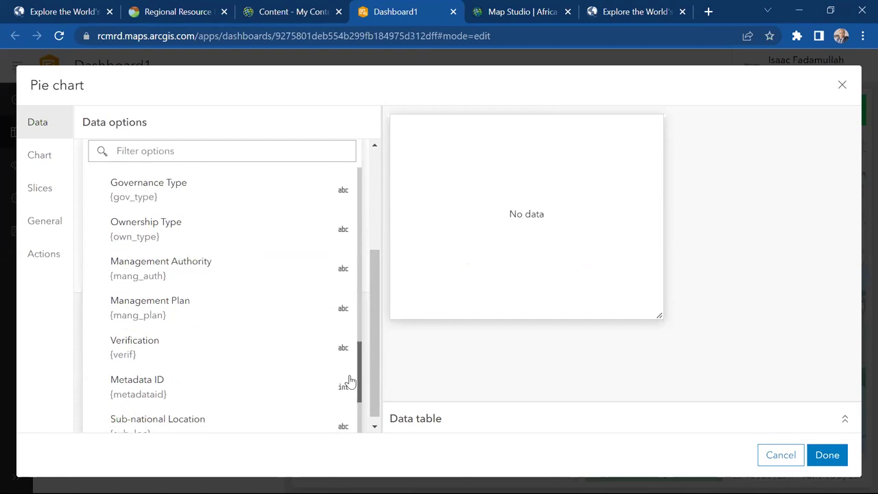
click(134, 283)
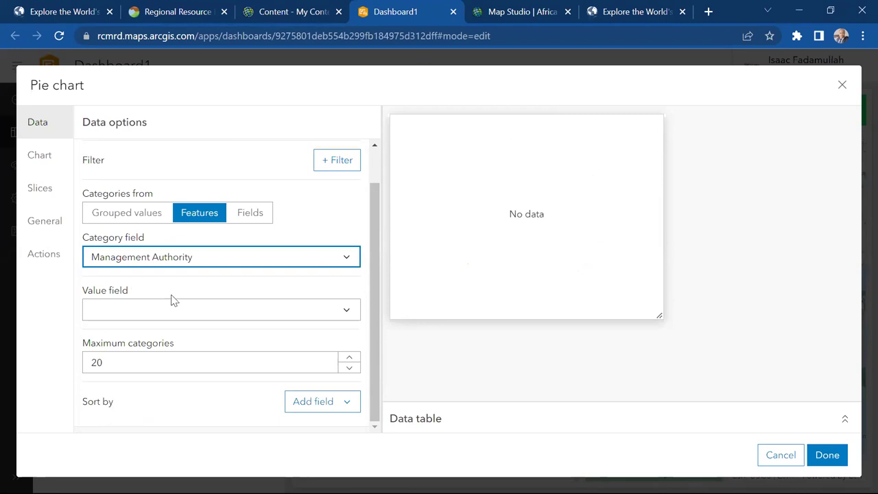
Try Protected Area Definition as the category field for the feature-based categories.
click(373, 301)
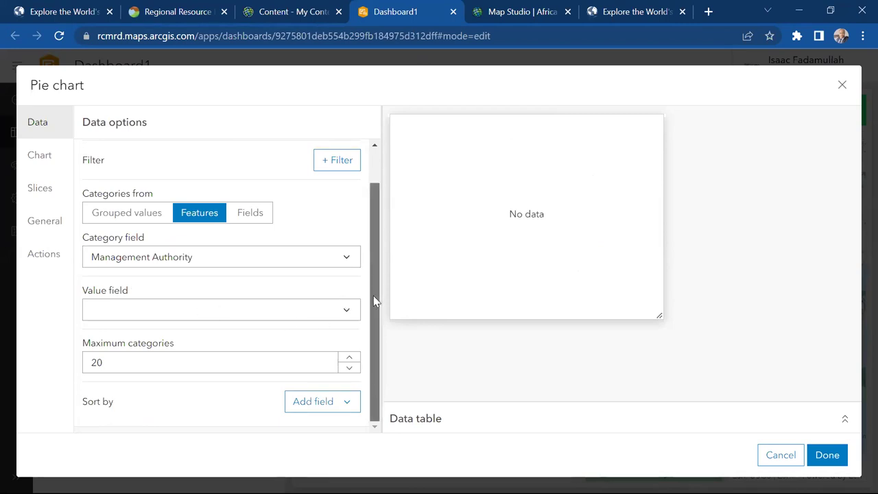
click(340, 264)
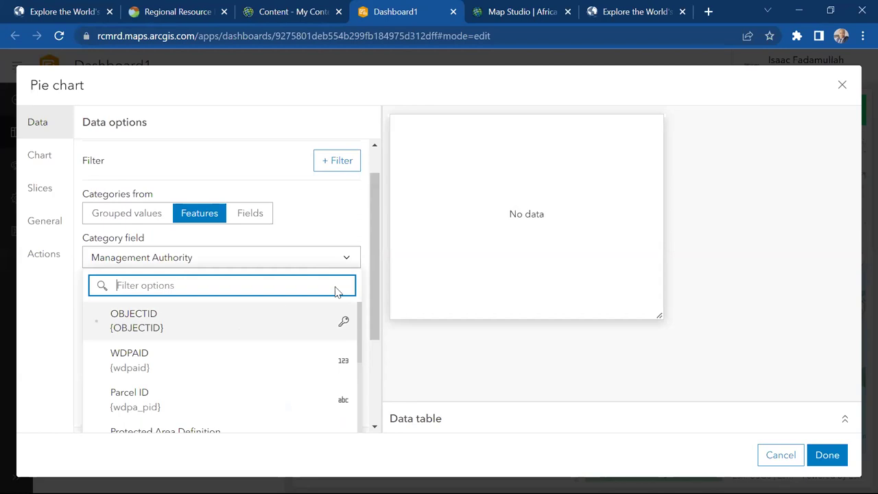
click(372, 275)
scroll(217, 306, down, 2)
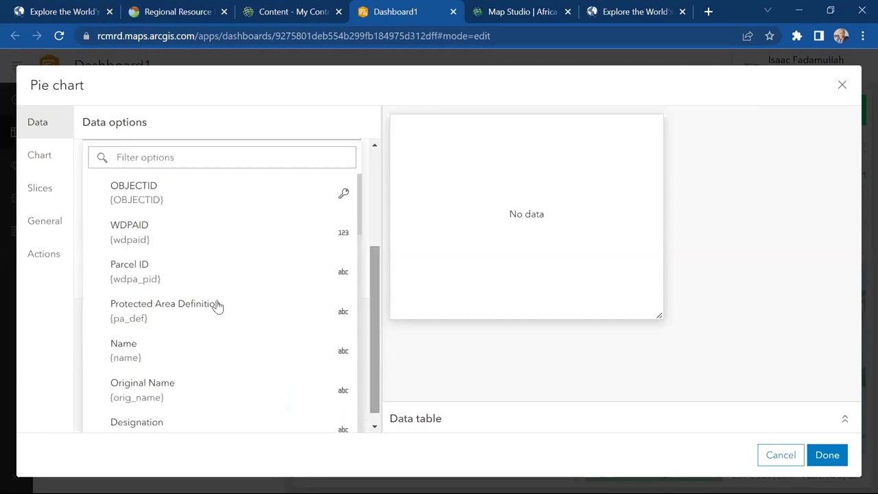
click(163, 308)
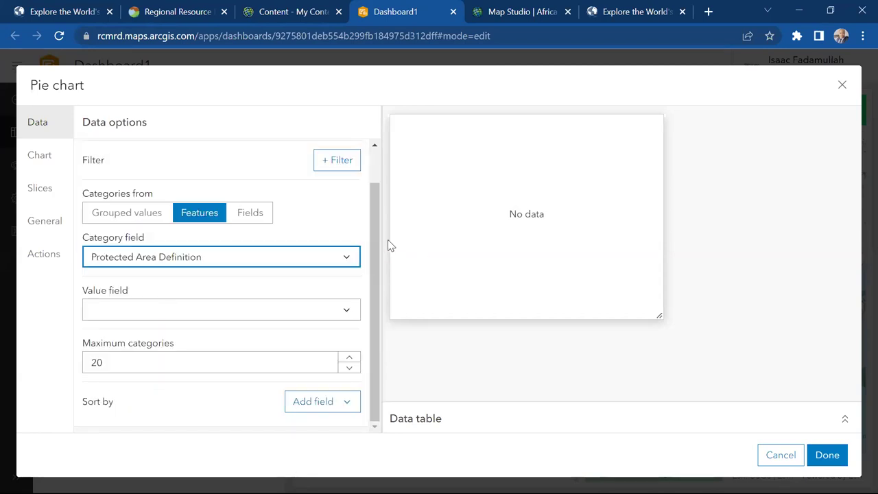
Try GIS Marine Area (km2) as the category field, and check which fields are offered when categories come from fields.
click(347, 259)
scroll(371, 290, down, 2)
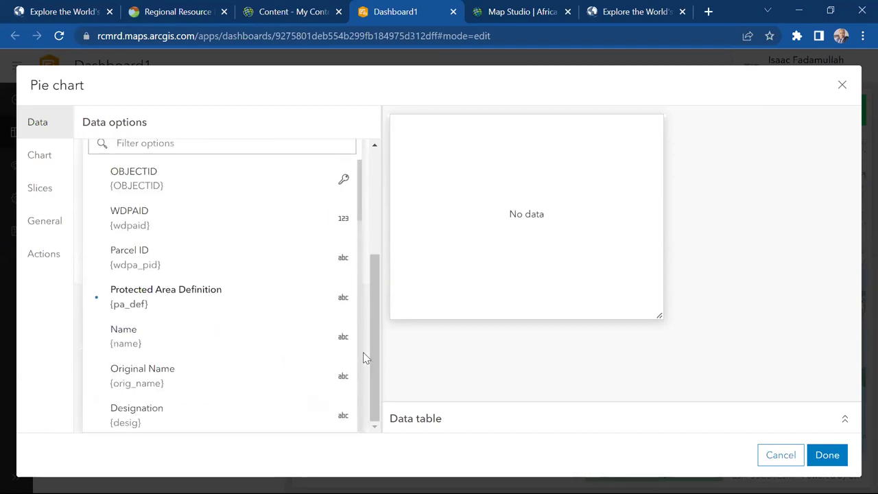
drag(361, 218, 347, 310)
click(208, 268)
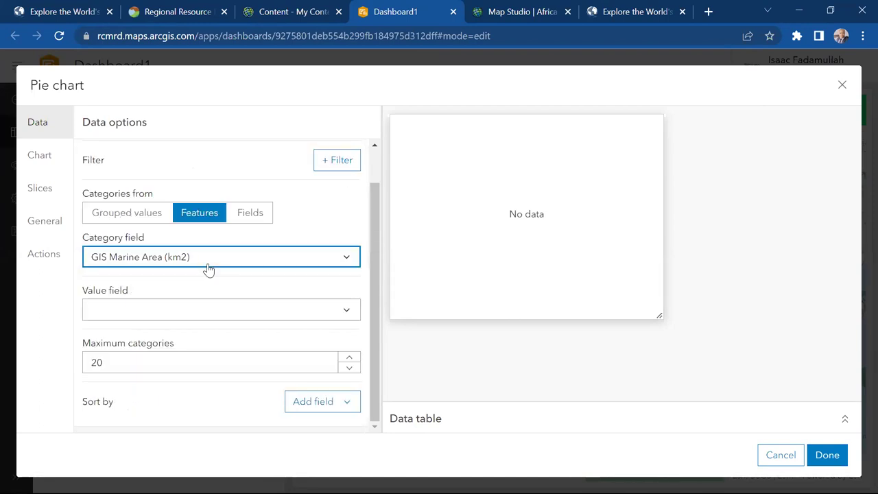
click(253, 211)
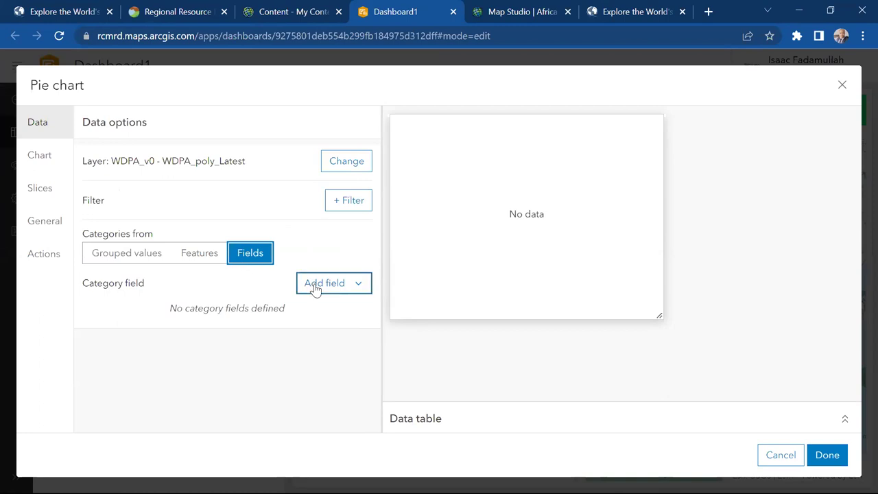
click(313, 286)
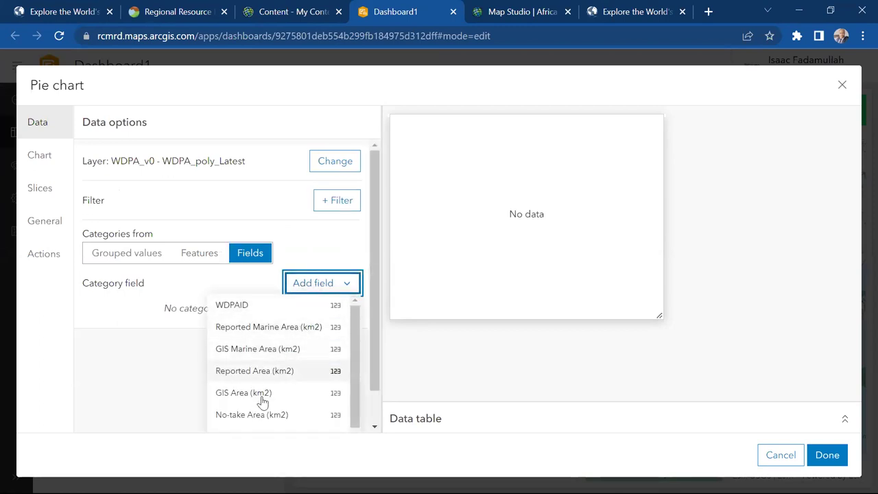
Build the pie chart's categories from grouped values with Ownership Type as the category field.
click(148, 252)
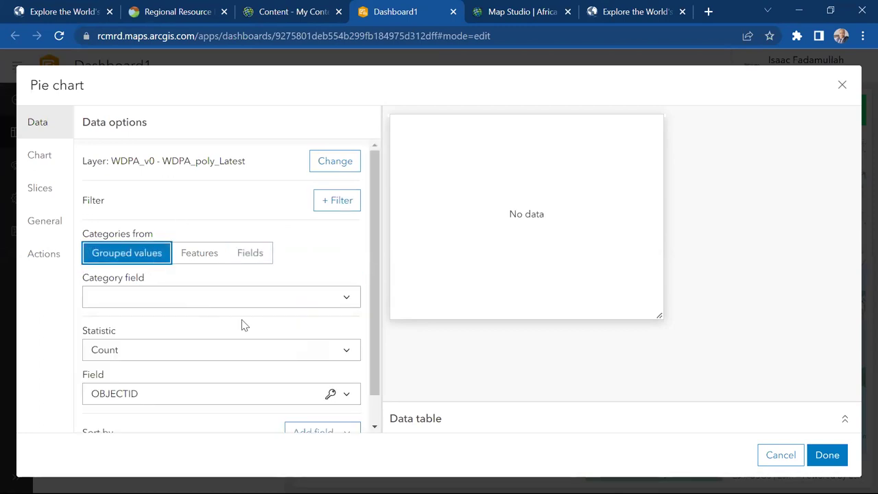
click(285, 306)
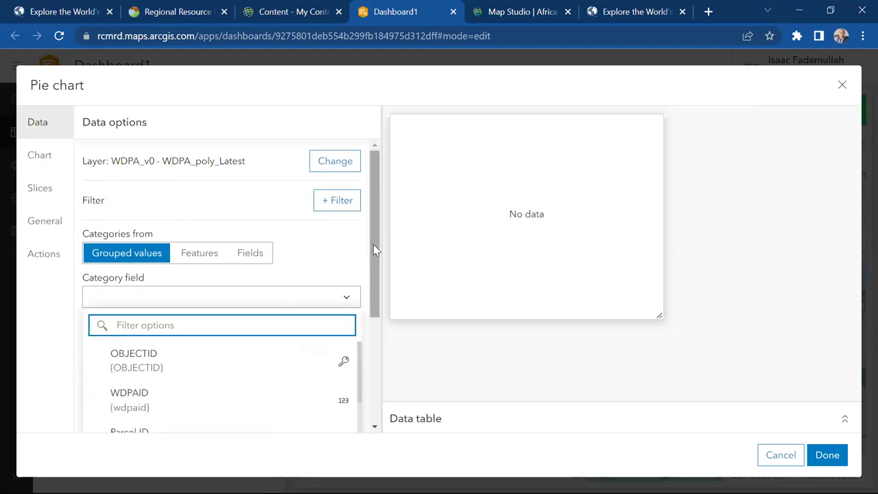
scroll(370, 333, down, 3)
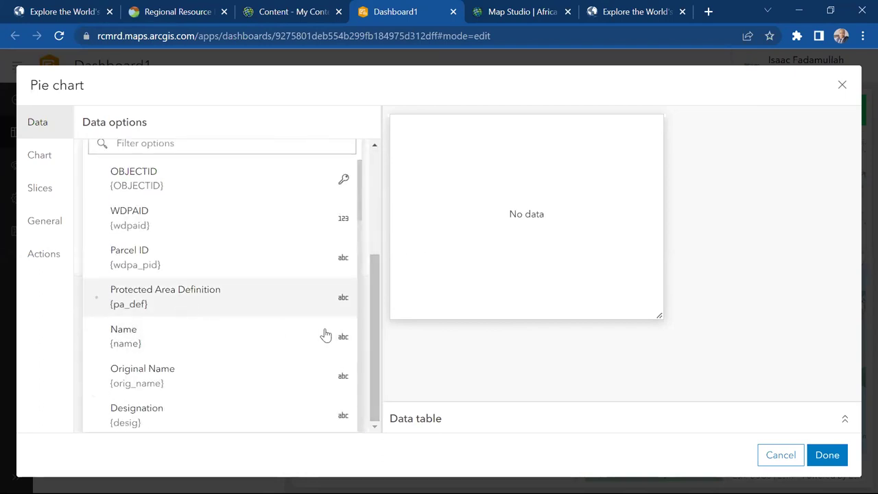
drag(360, 212, 358, 280)
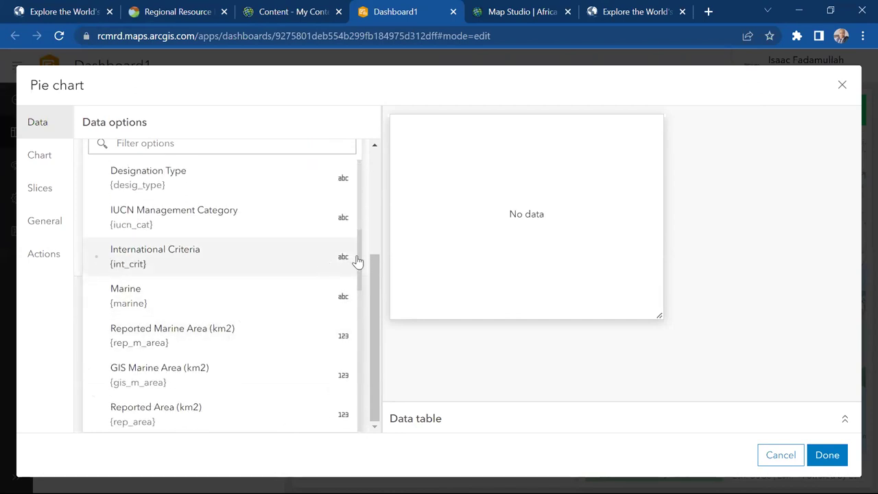
drag(358, 257, 351, 354)
click(152, 291)
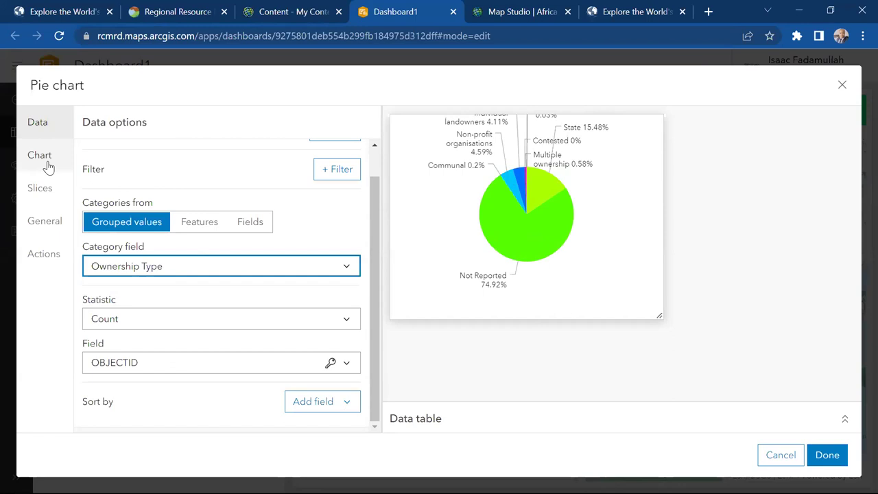
Review the slice colors and labels, and set the pie chart's legend to show percentages.
click(48, 189)
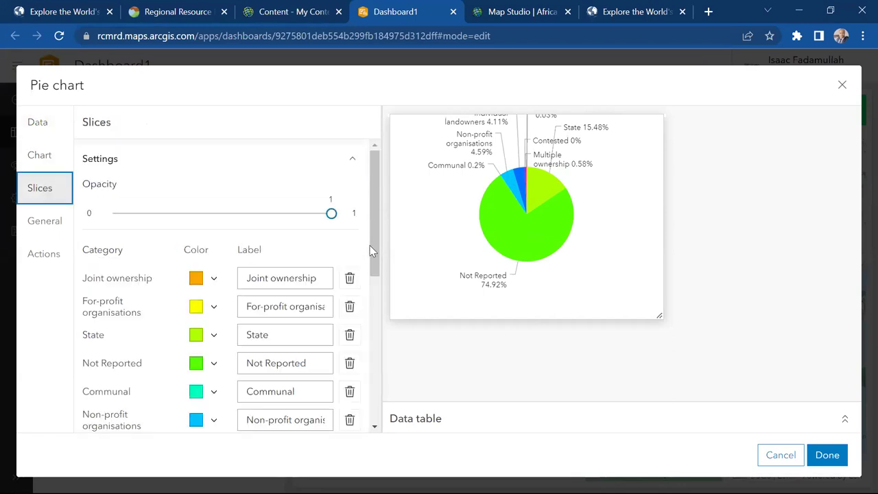
drag(371, 248, 388, 265)
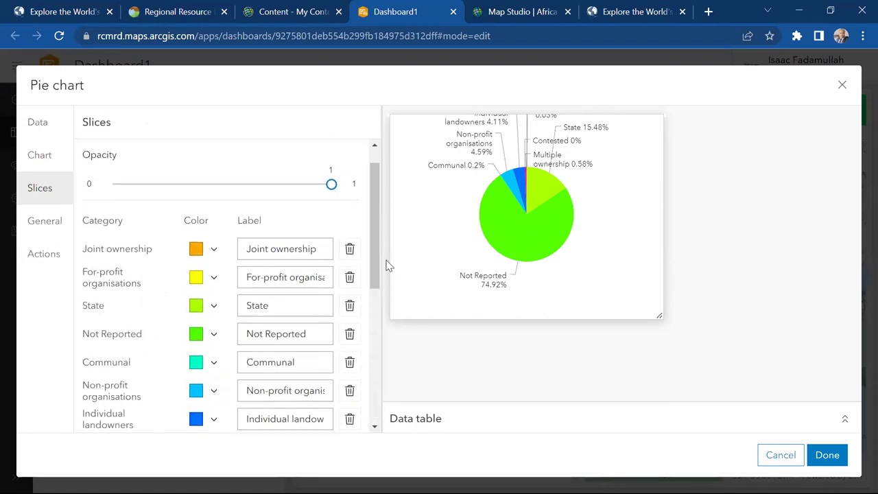
click(41, 160)
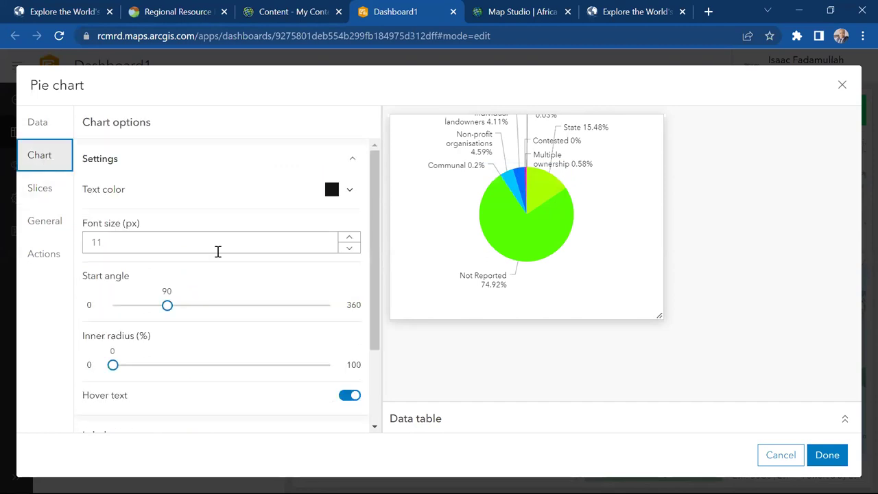
drag(376, 184, 398, 305)
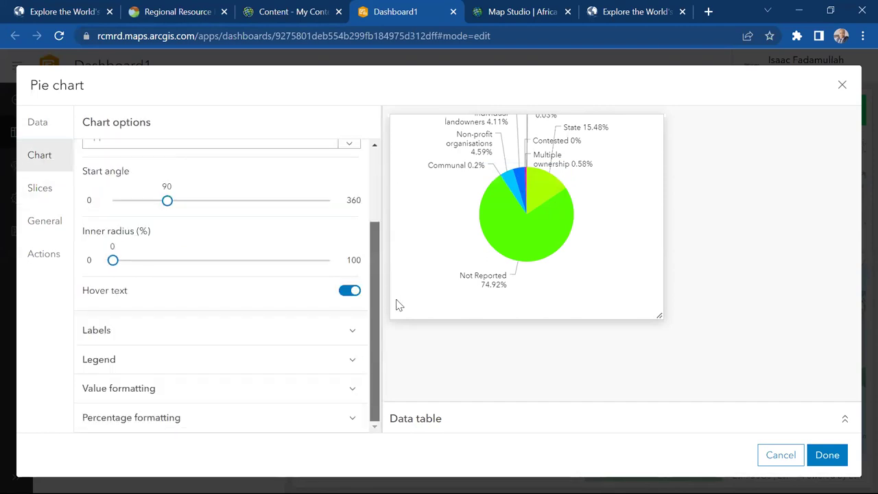
click(145, 359)
drag(371, 236, 380, 302)
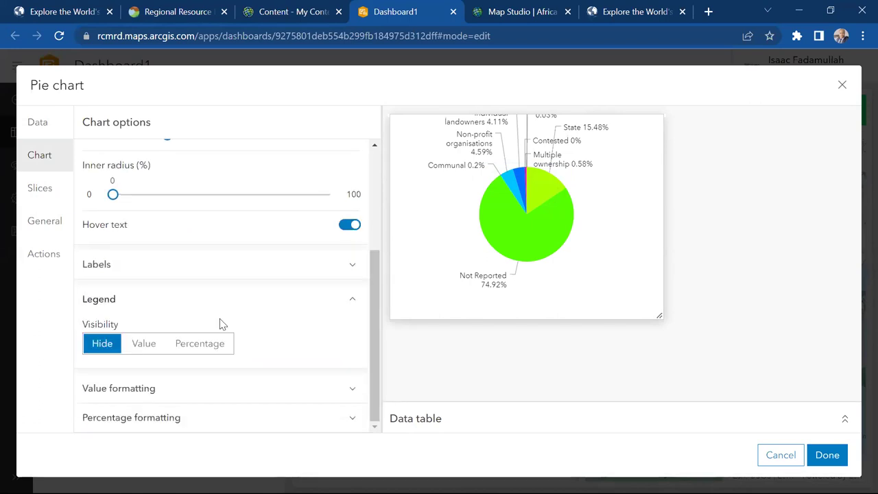
click(144, 343)
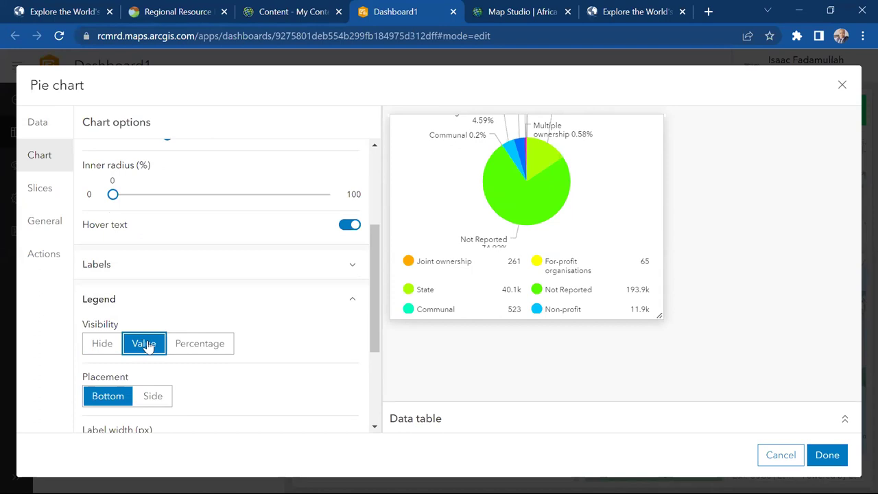
click(205, 349)
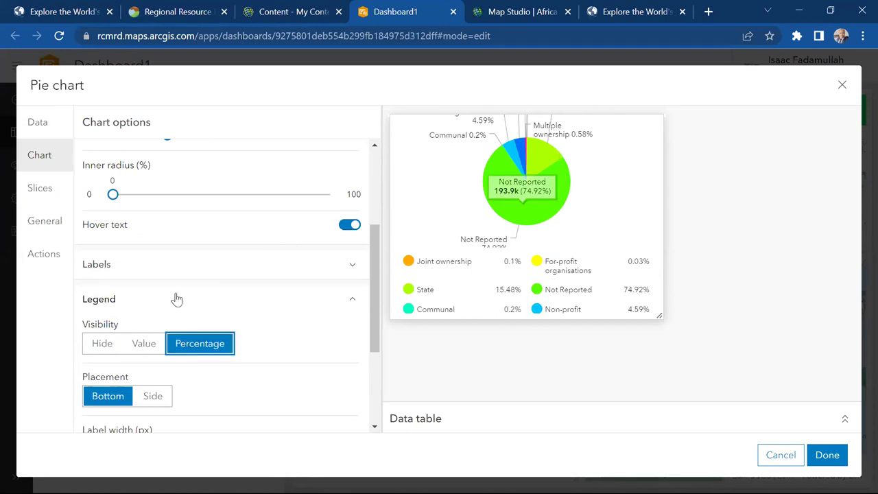
Try the side placement for the pie chart's legend, return it to the bottom, and check the label settings.
click(162, 399)
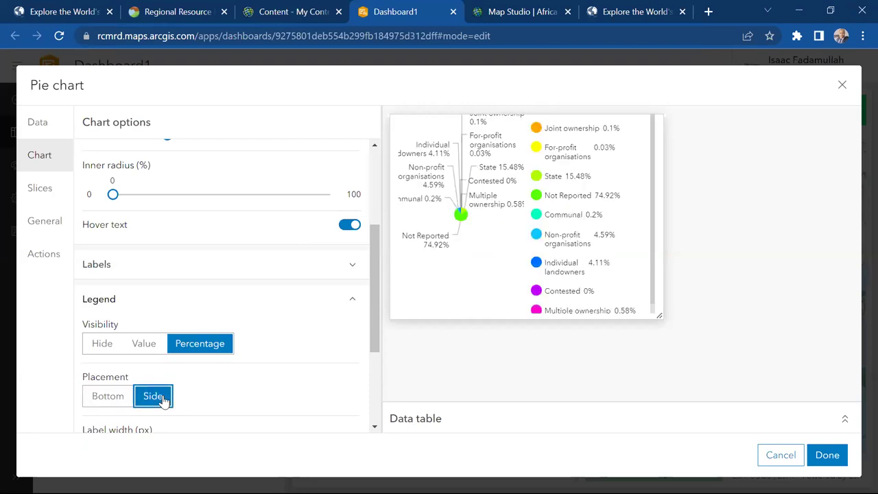
click(96, 404)
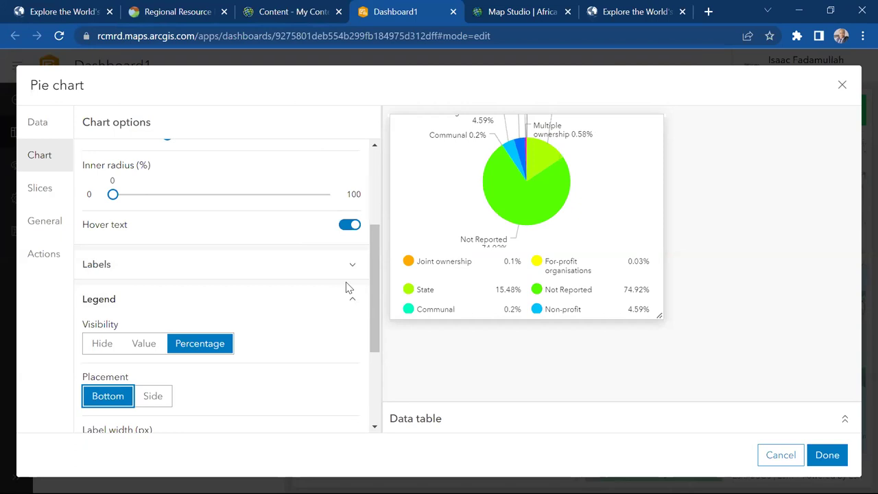
scroll(346, 288, up, 2)
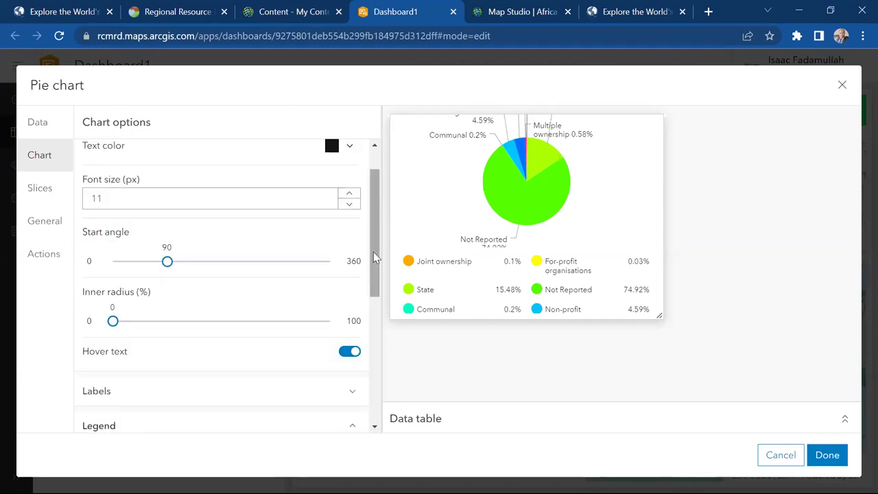
drag(373, 251, 384, 301)
click(264, 299)
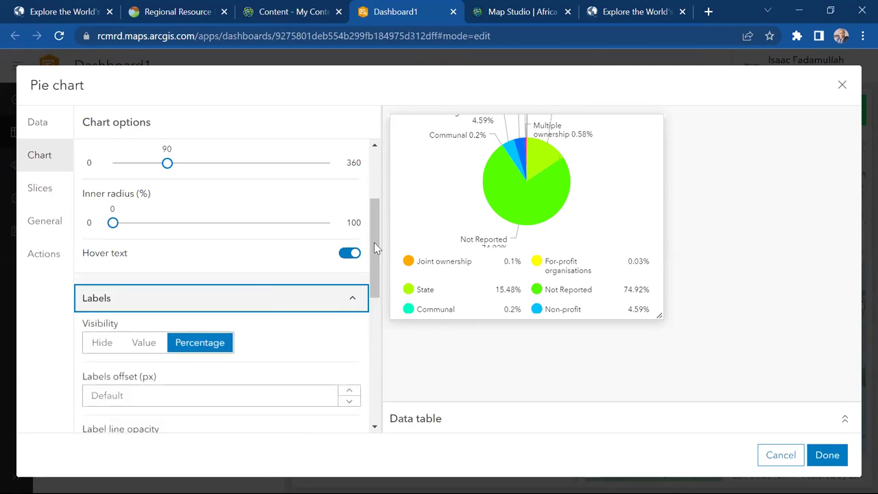
drag(376, 302, 376, 143)
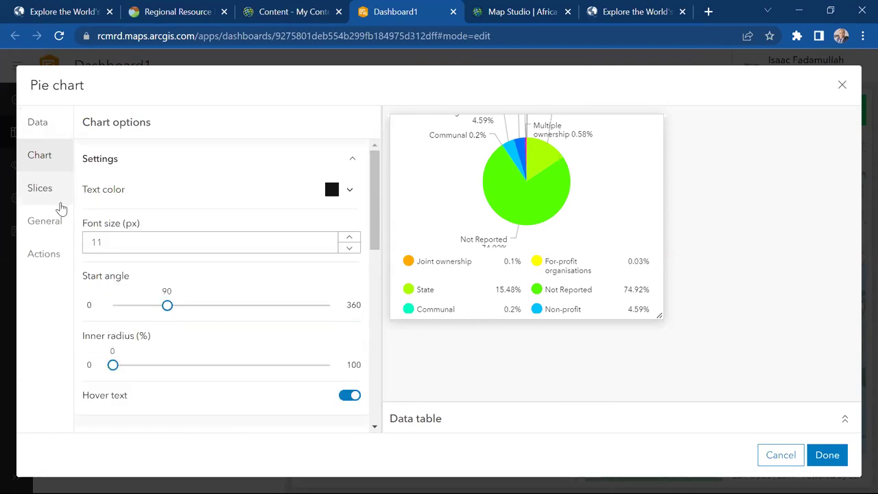
Rename the pie chart element as Mgnt category Pie chart.
click(47, 228)
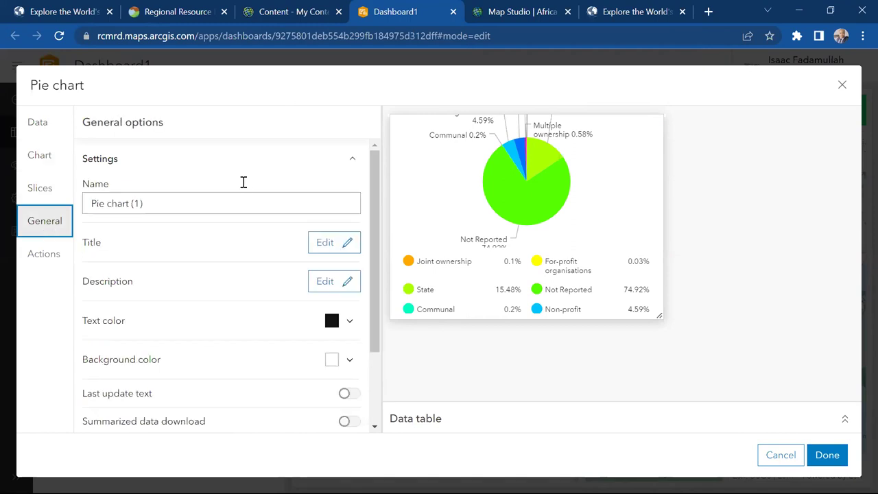
click(133, 204)
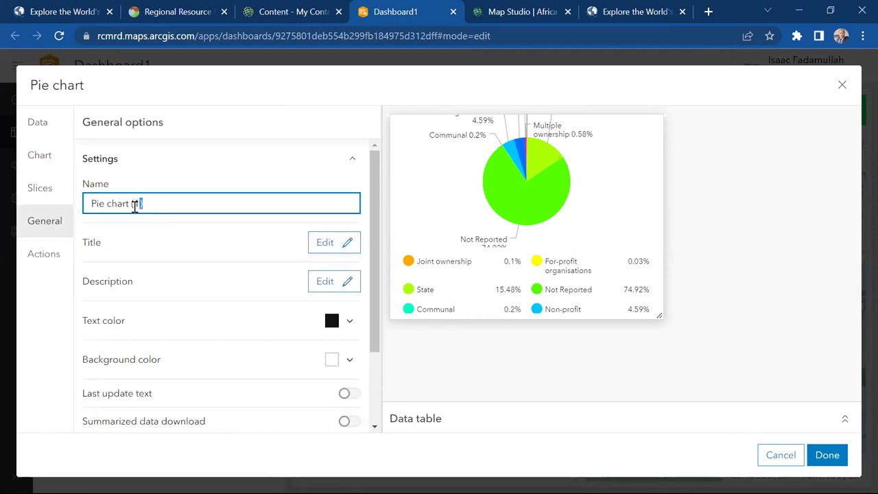
drag(133, 204, 62, 214)
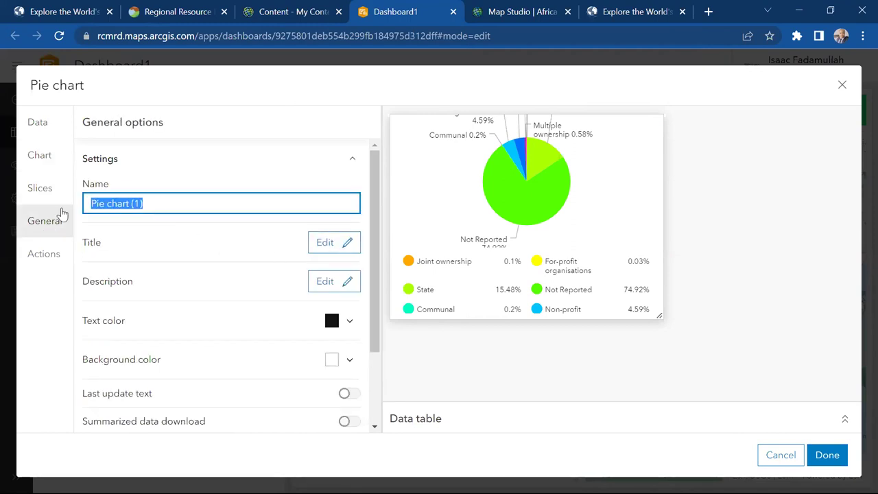
click(151, 197)
key(BackSpace)
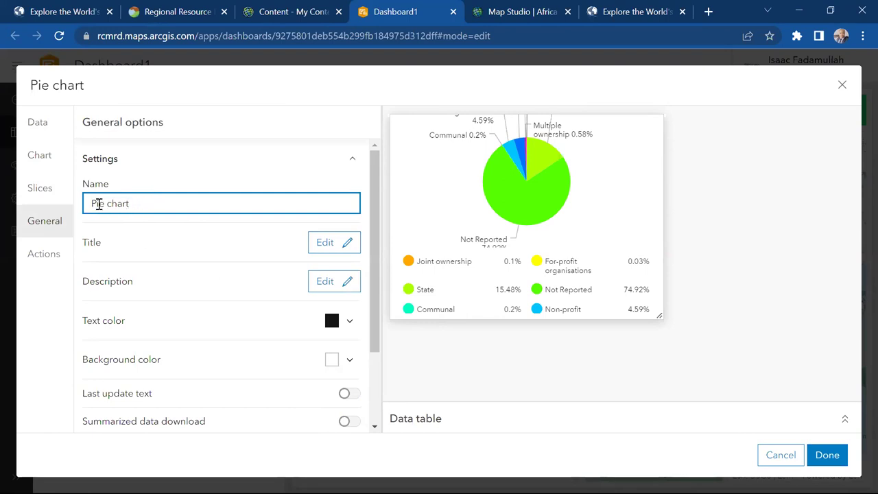
text(Manage)
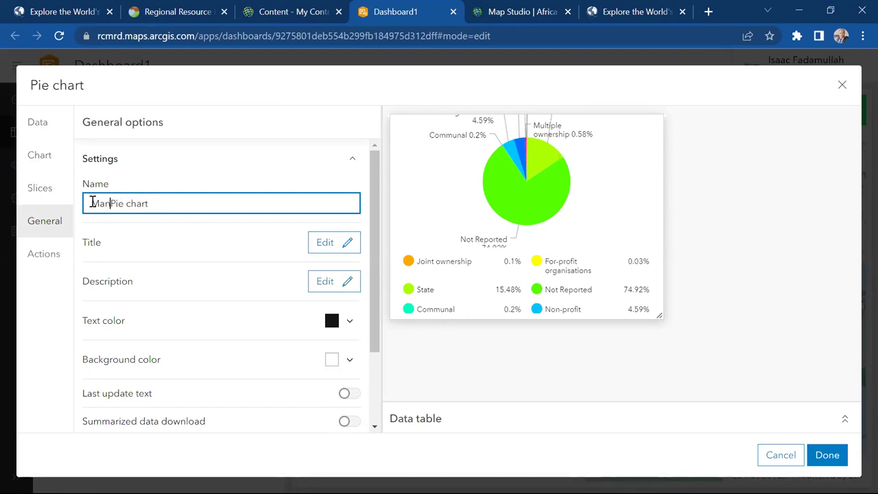
key(BackSpace)
key(BackSpace)
key(BackSpace)
key(BackSpace)
text(nt category)
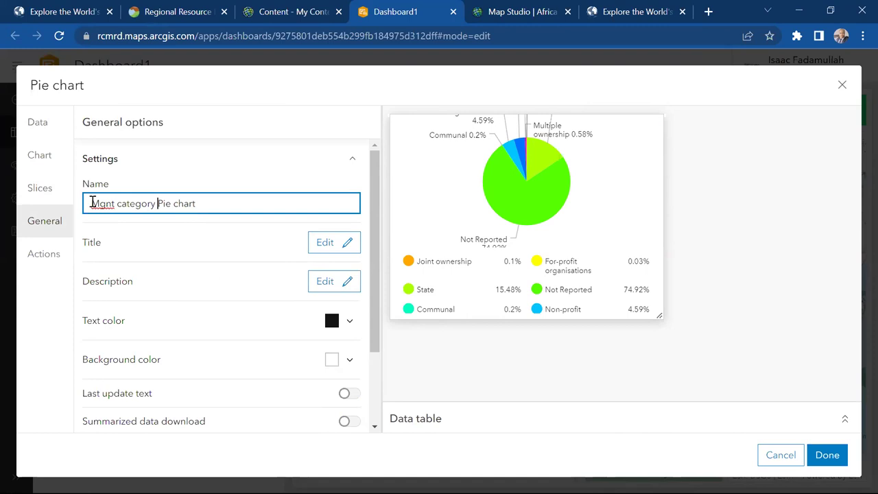
Give the pie chart the centered title Management Category and finish its configuration.
click(325, 243)
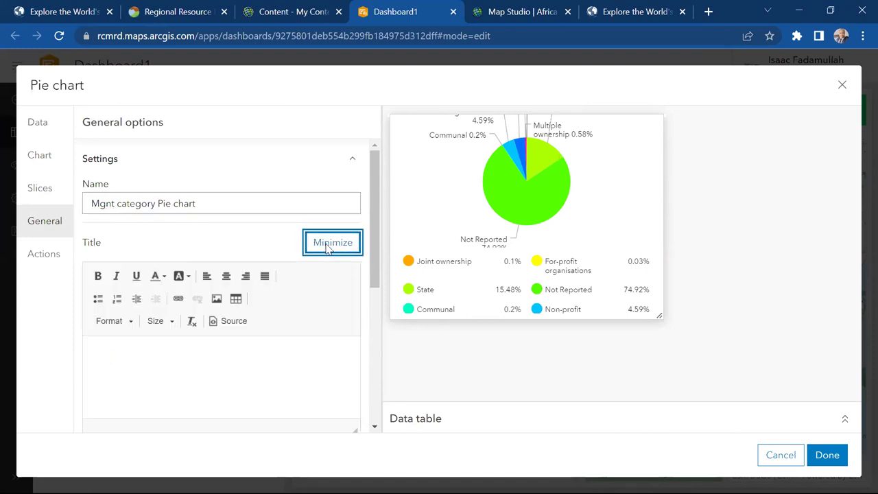
click(141, 362)
text(Management Category)
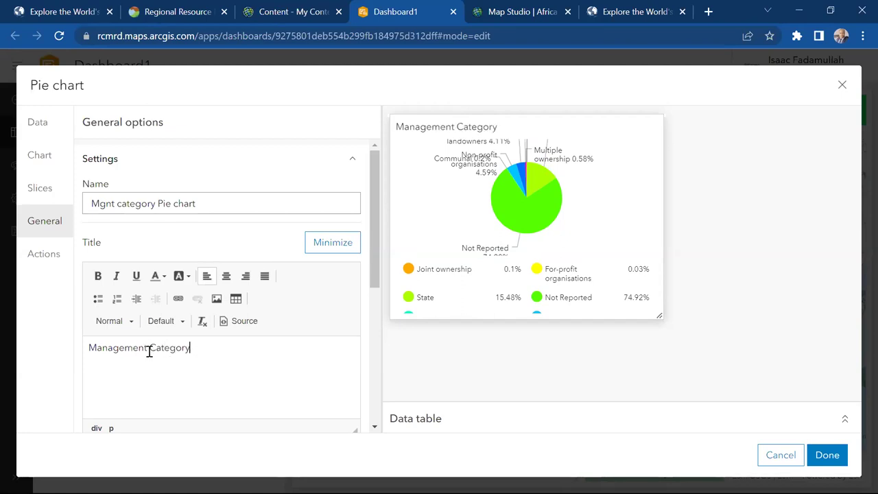
drag(191, 348, 66, 349)
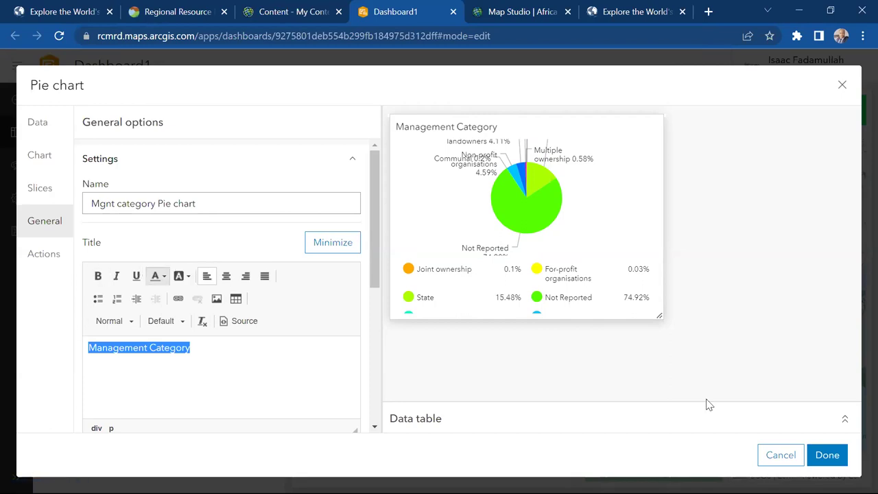
key(ctrl+e)
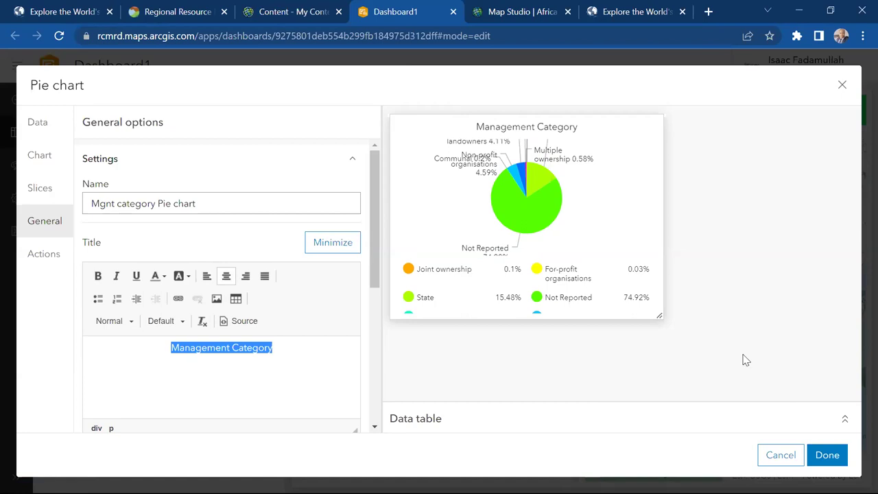
click(825, 454)
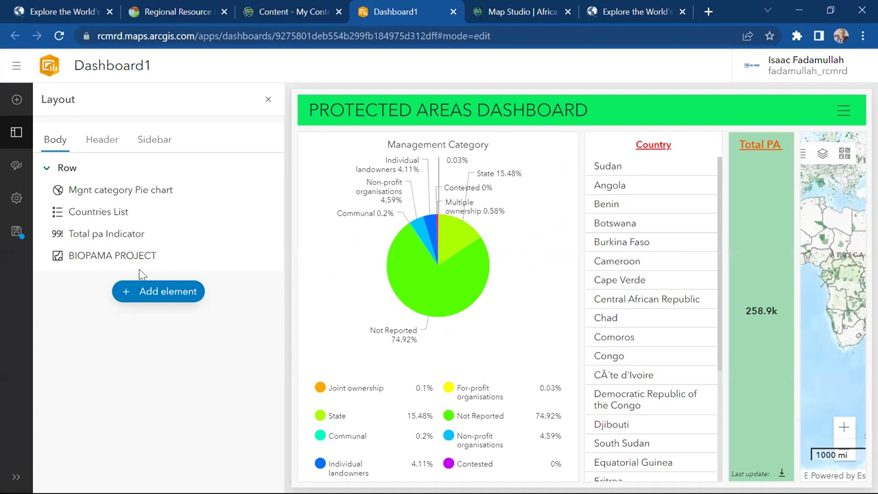
Dock the pie chart as a row above the Total PA indicator and shrink the country list to a narrow column.
click(107, 234)
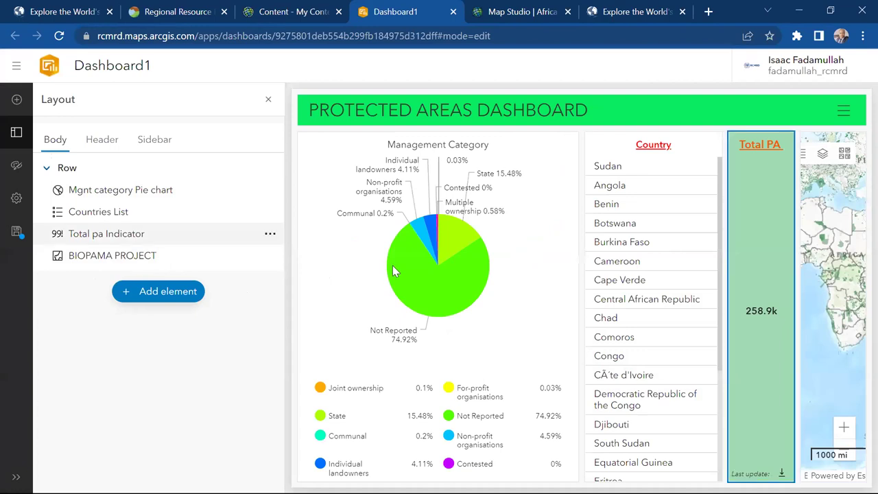
click(268, 99)
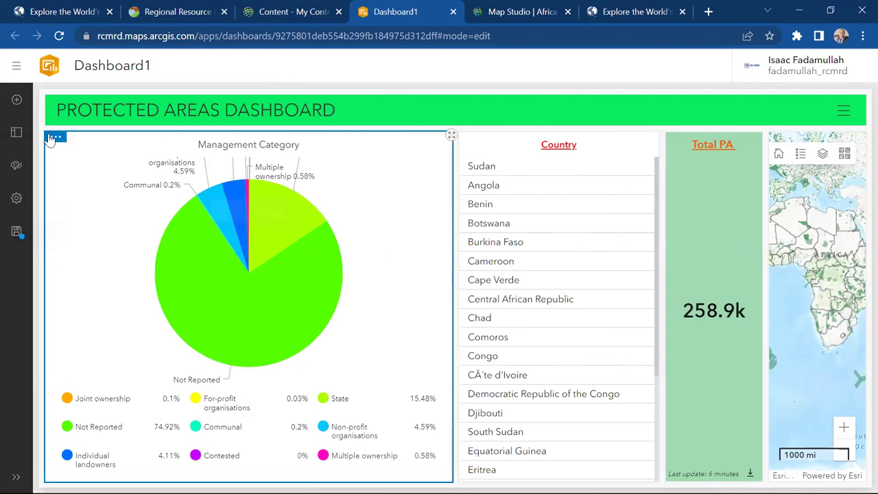
mouse_move(54, 142)
drag(204, 150, 711, 148)
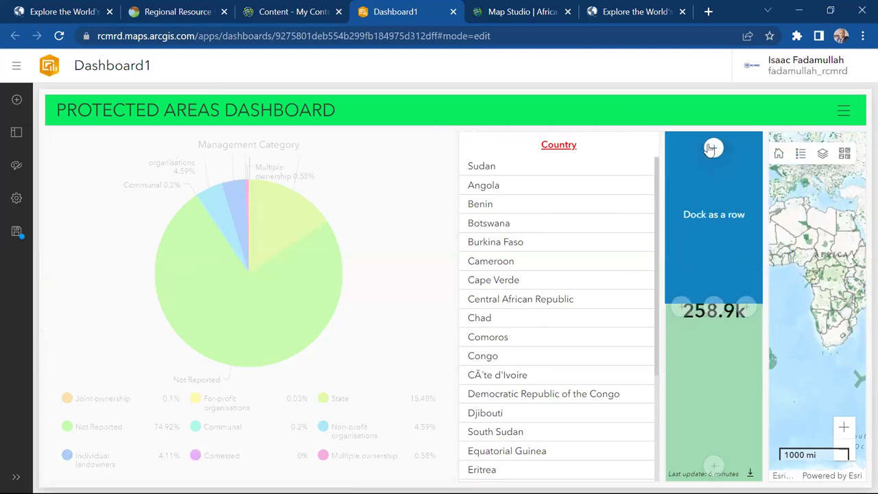
drag(578, 169, 551, 195)
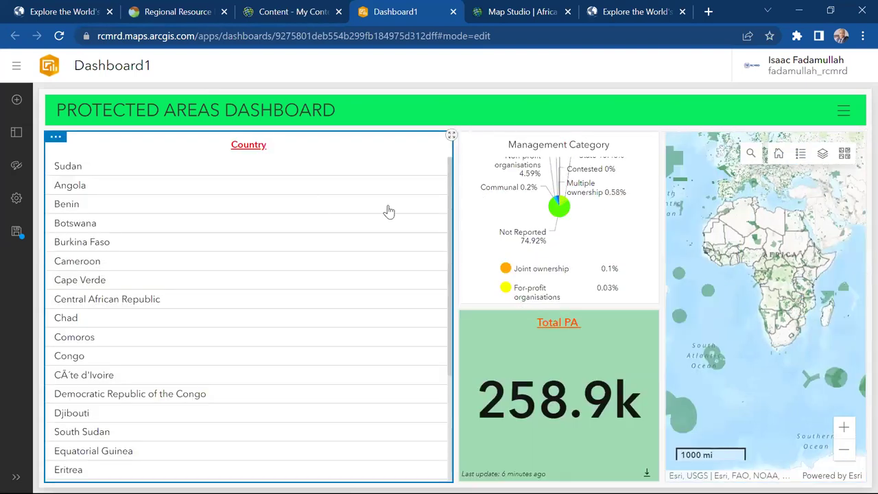
drag(453, 206, 171, 223)
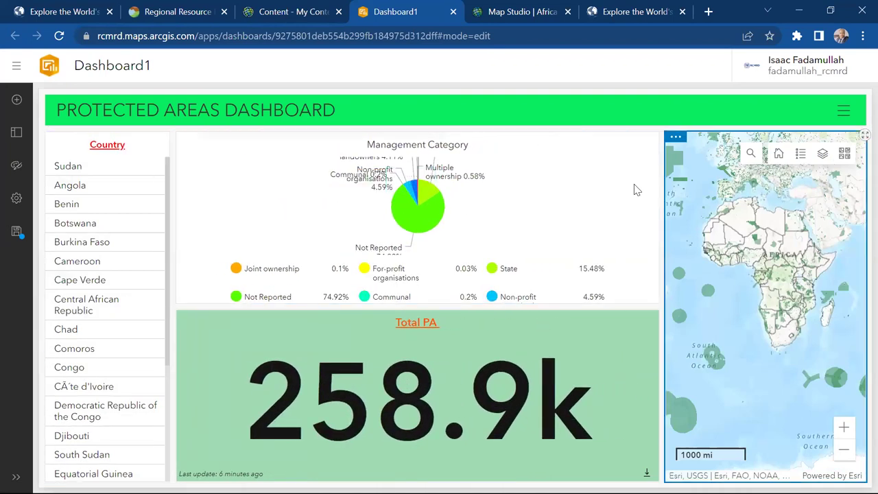
Dock the Total PA indicator as a column between the pie chart and the map, and adjust the divider beside the pie chart.
mouse_move(185, 319)
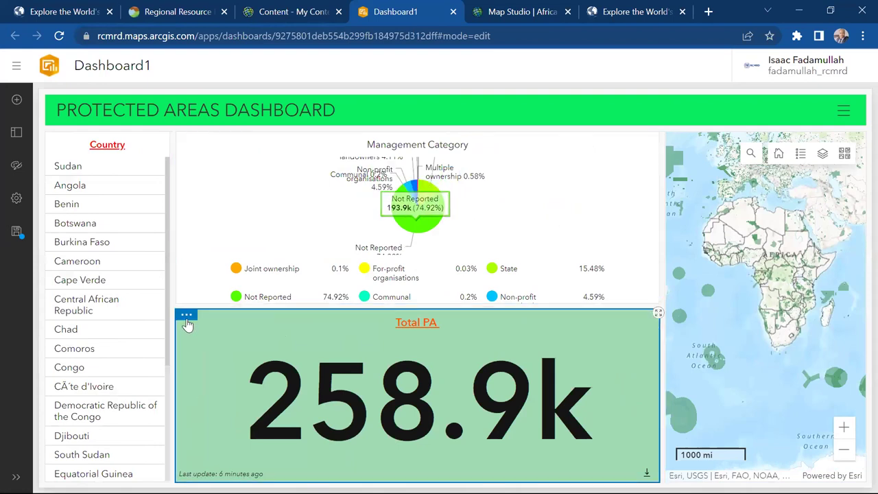
drag(234, 315, 637, 201)
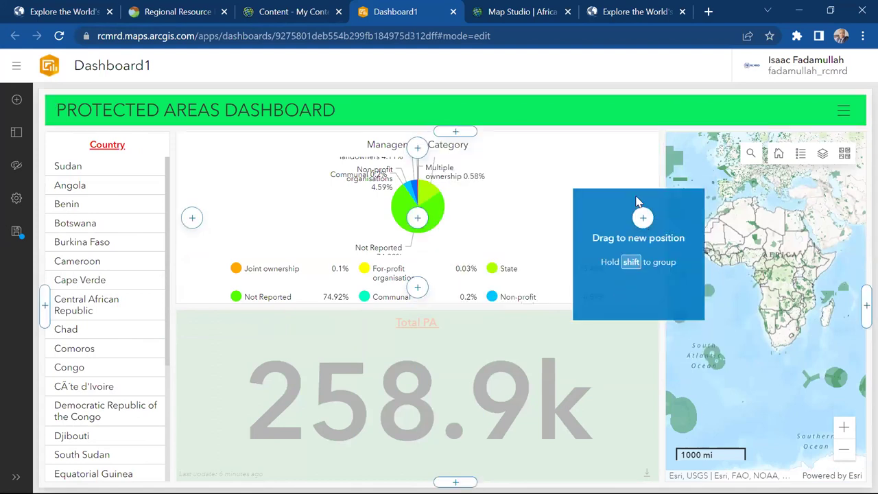
drag(628, 132, 636, 218)
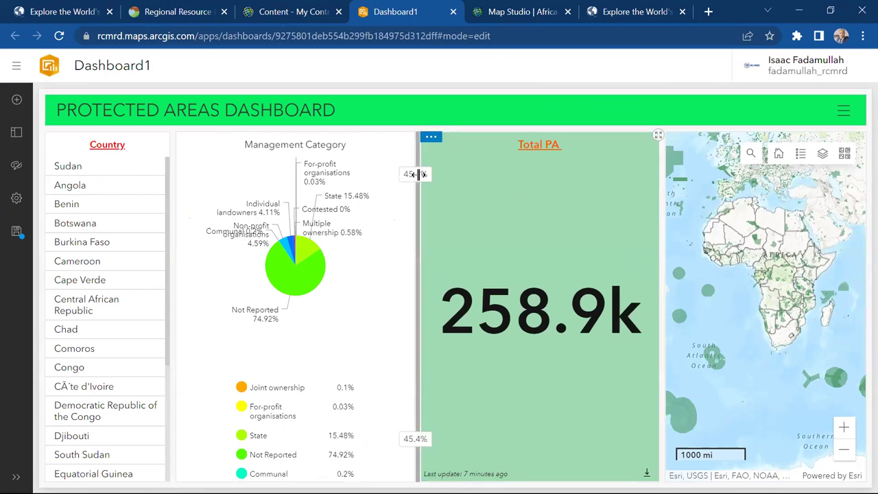
mouse_move(430, 137)
drag(430, 141, 585, 199)
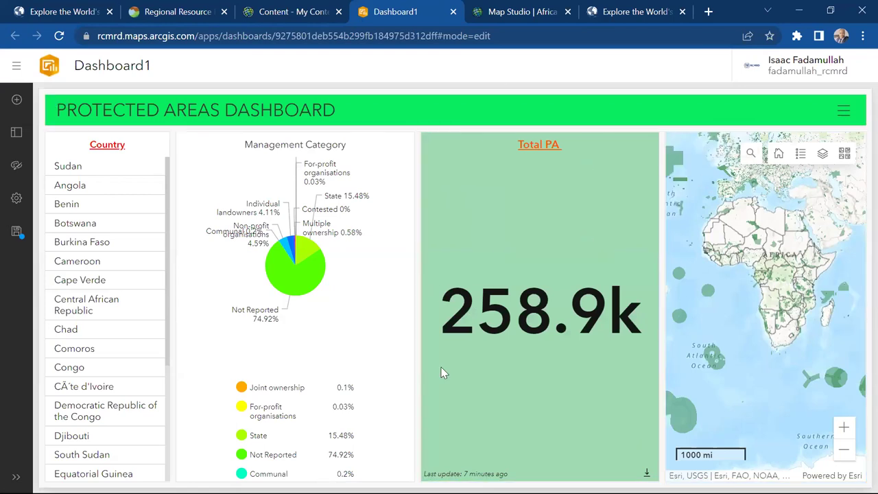
Open the existing BIOPAMA EAST AND SOUTHERN AFRICA dashboard from the BIOPAMA folder in edit mode to compare its layout and indicator.
click(327, 7)
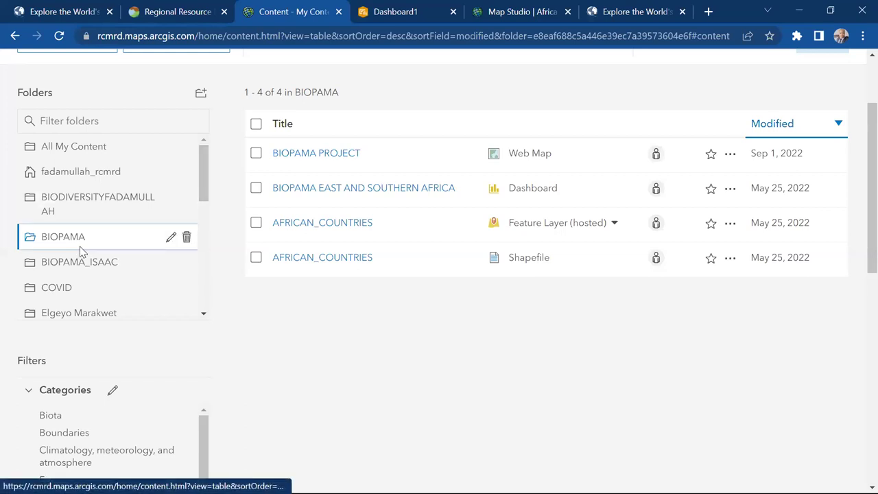
click(323, 222)
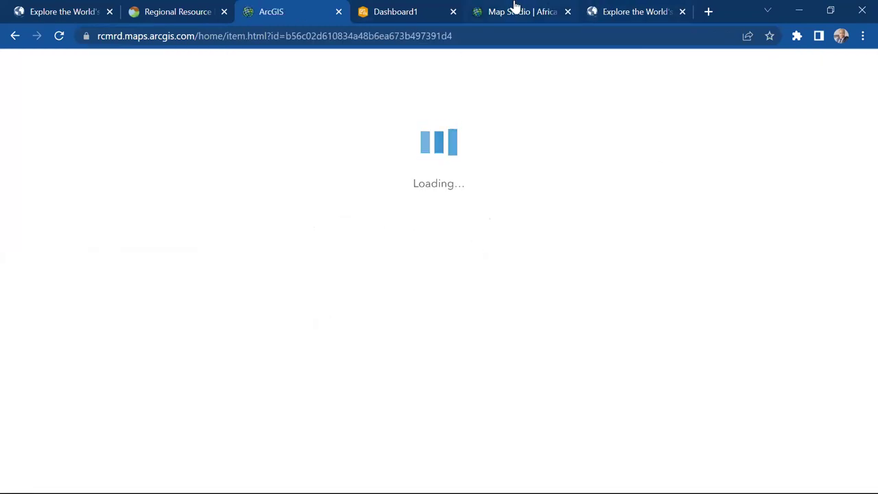
key(ctrl+Tab)
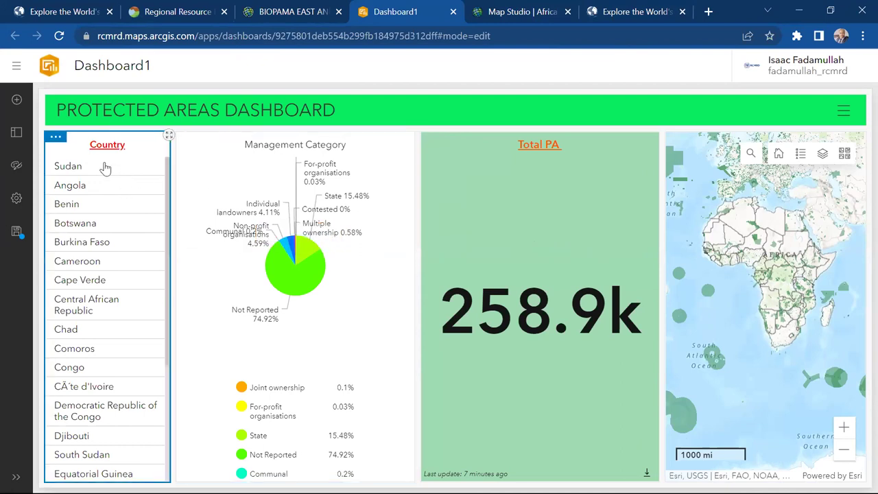
mouse_move(57, 140)
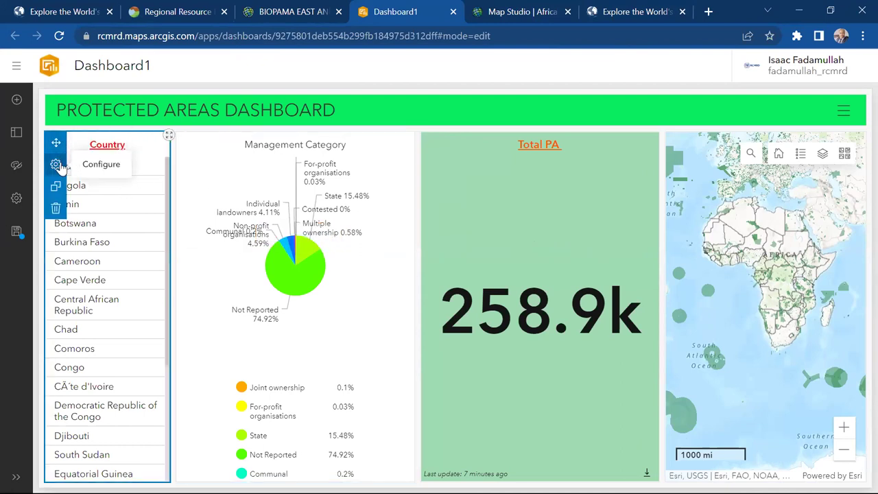
click(328, 8)
click(723, 194)
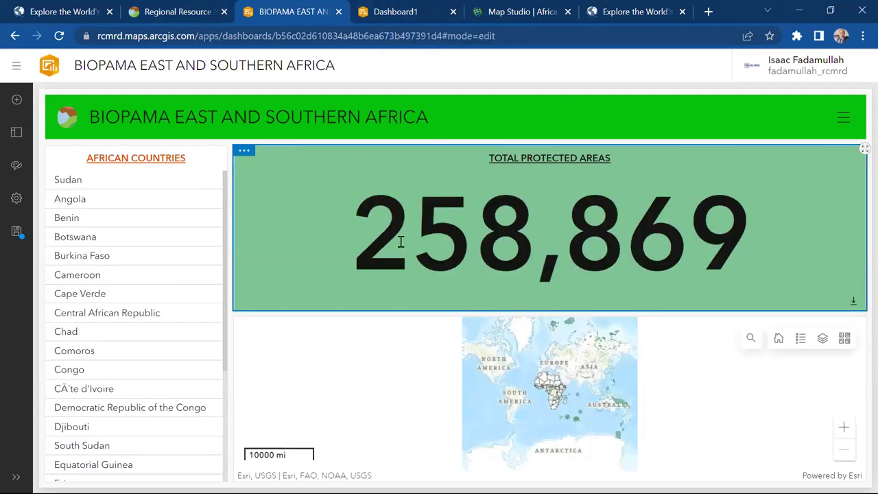
Switch to Dashboard1 and turn off the Total PA indicator's unit prefix in its value formatting.
click(411, 13)
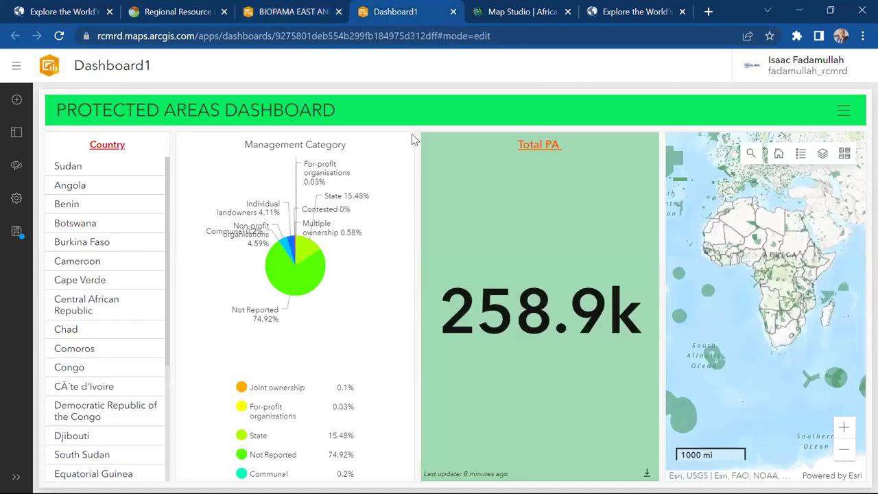
mouse_move(430, 142)
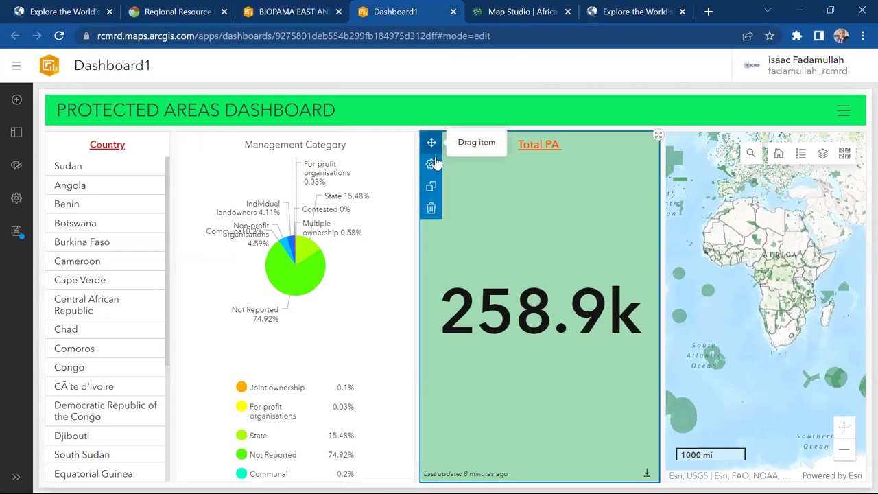
click(431, 164)
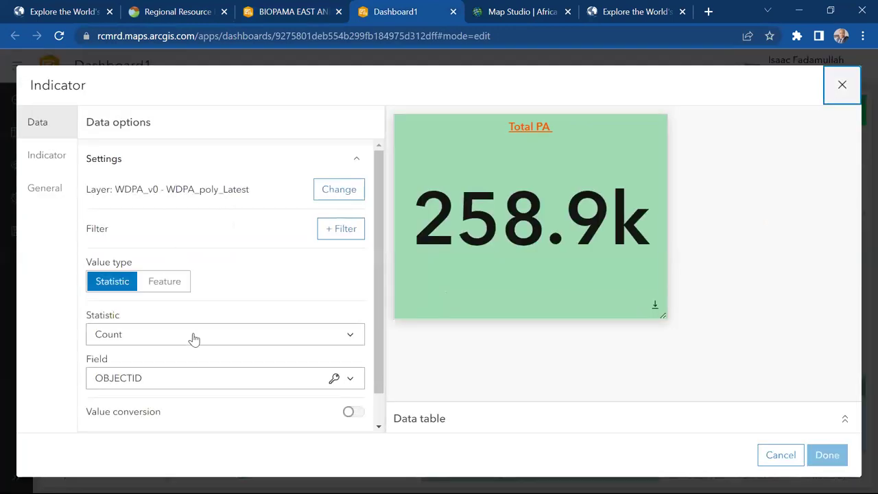
scroll(379, 288, down, 2)
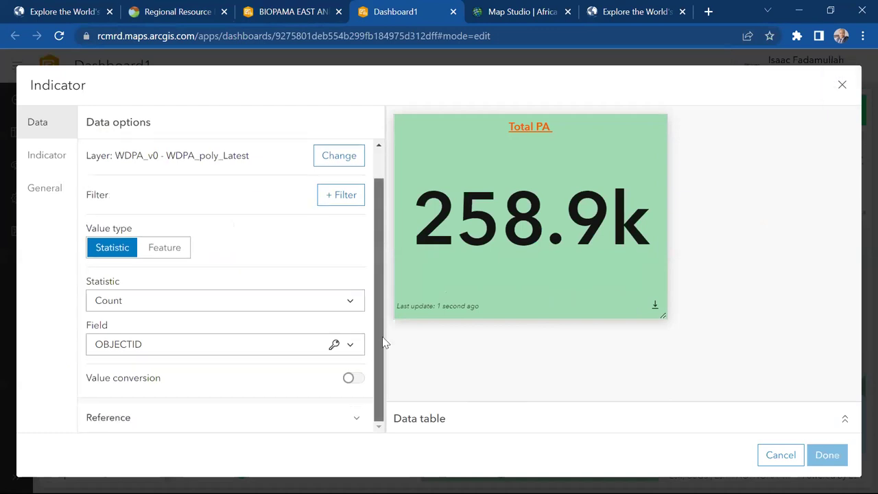
click(45, 167)
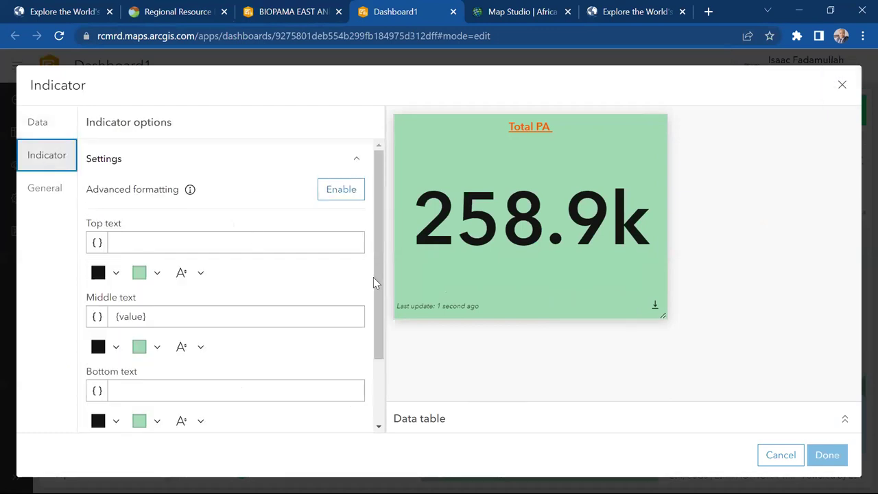
drag(376, 283, 389, 408)
click(343, 416)
scroll(378, 378, down, 4)
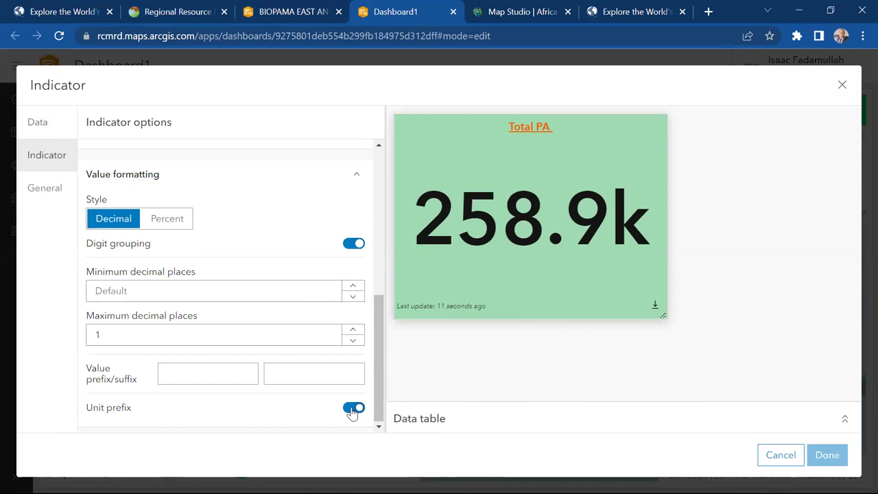
click(352, 408)
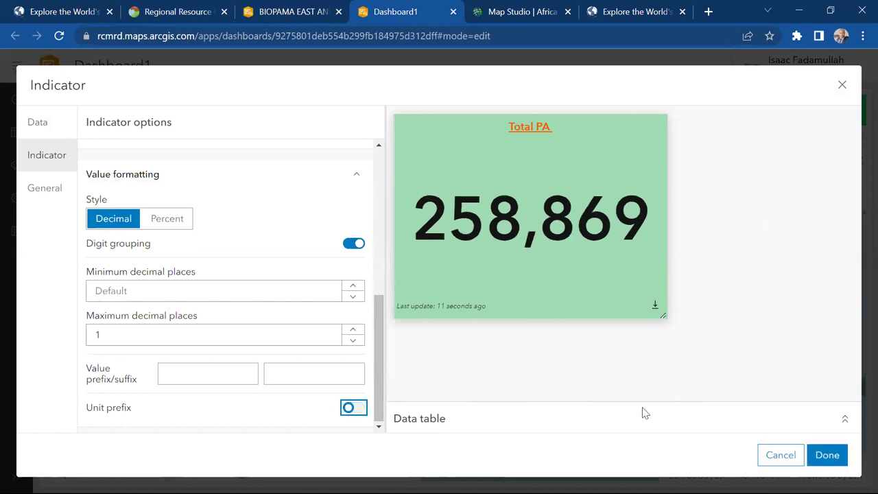
click(812, 445)
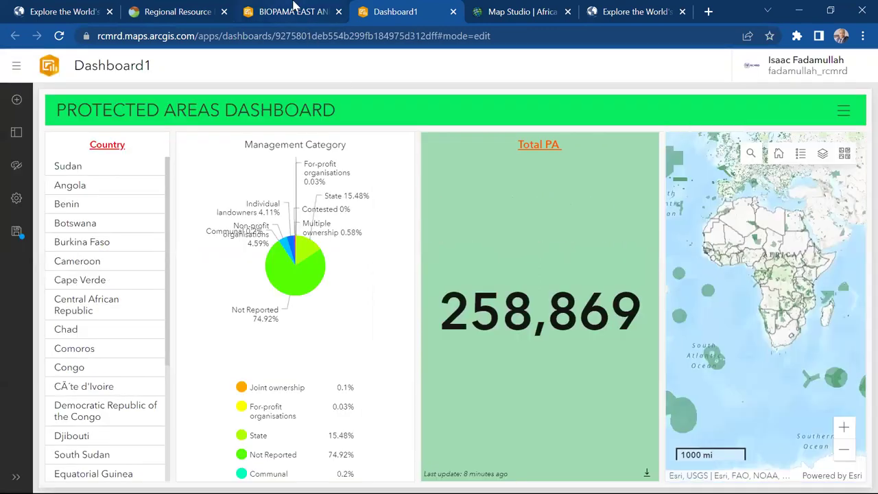
Leave the BIOPAMA EAST AND SOUTHERN AFRICA dashboard without saving and open the dashboard item dated May 27, 2022 in the personal BIOPAMA folder.
click(291, 11)
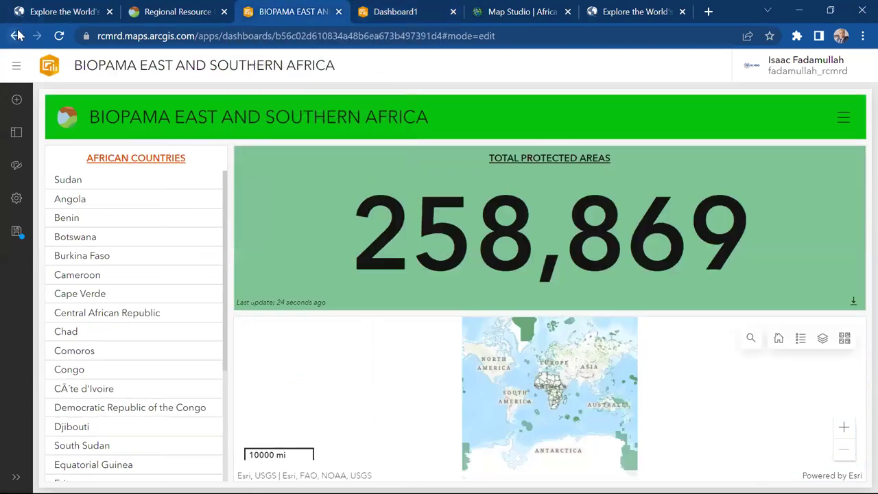
key(alt+Left)
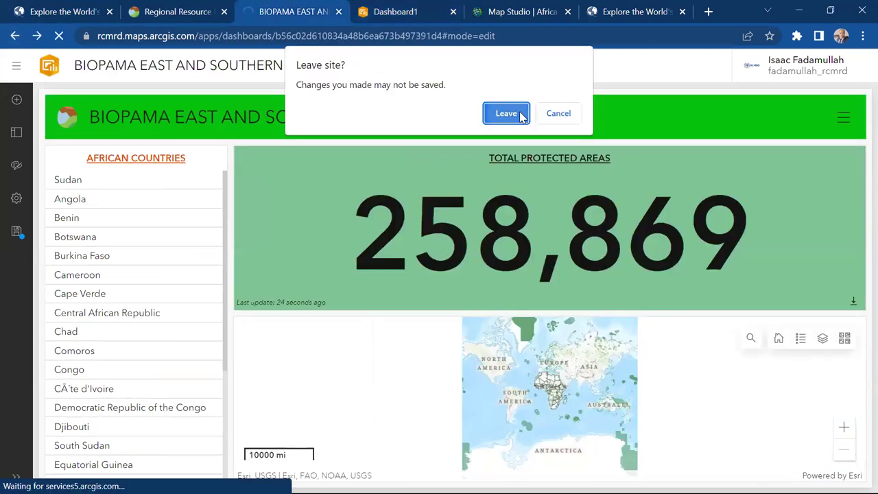
key(Return)
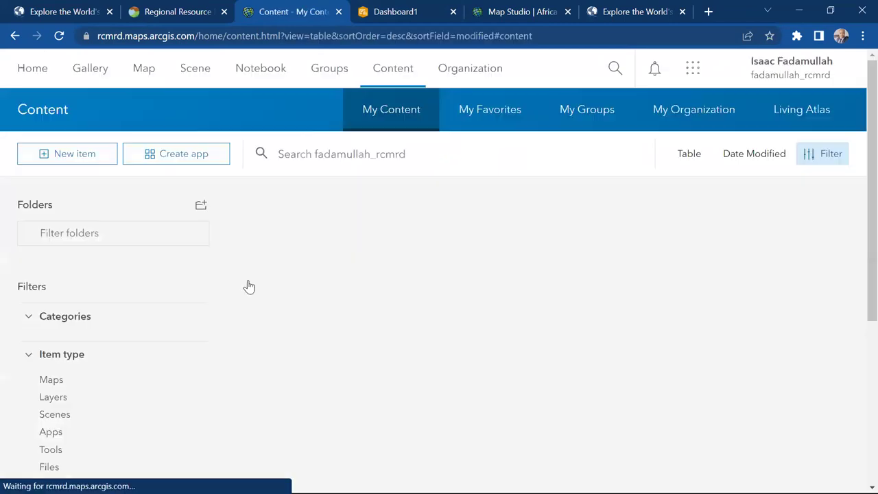
click(107, 349)
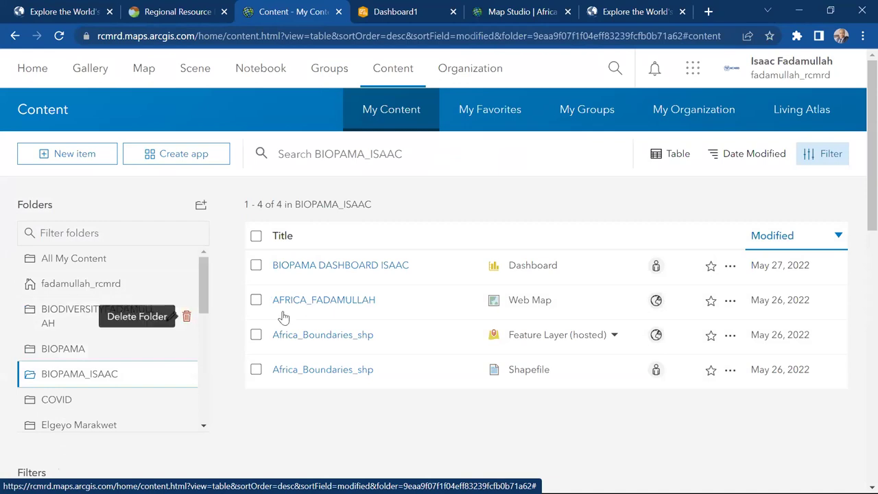
click(378, 267)
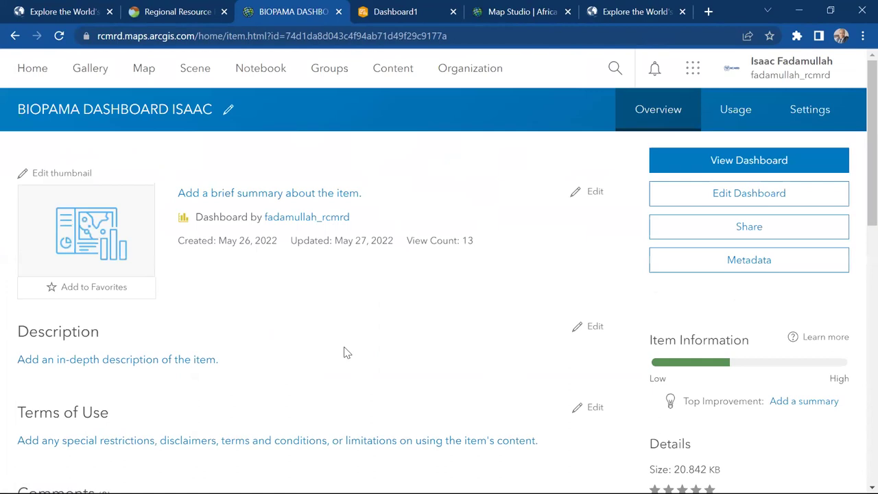
Open the dashboard item in separate browser tabs for editing and viewing, and bring the editable copy to the front.
right_click(736, 198)
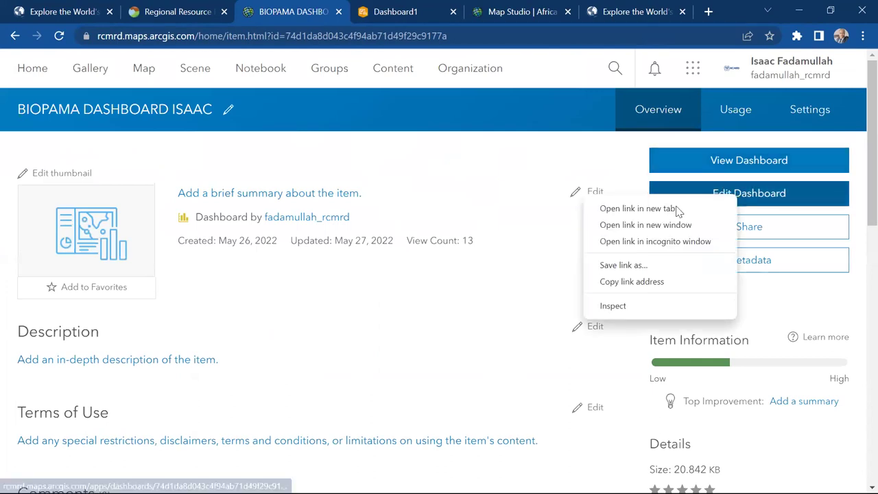
click(638, 209)
click(421, 5)
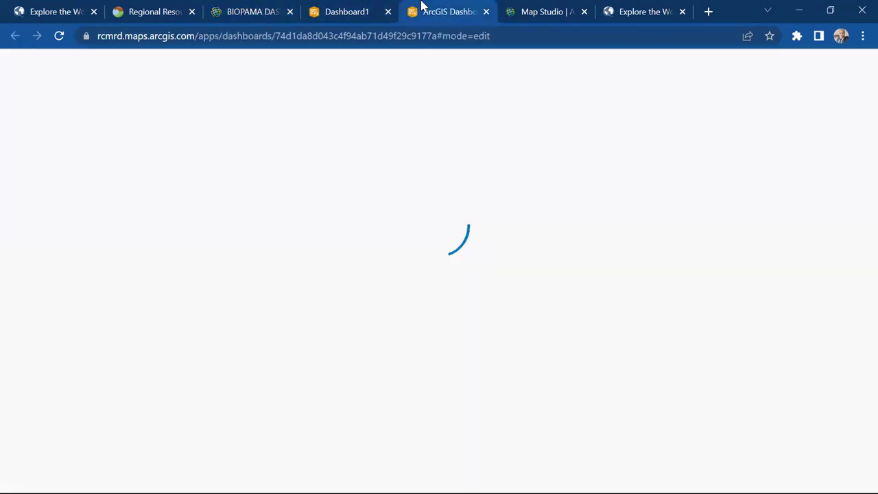
click(280, 6)
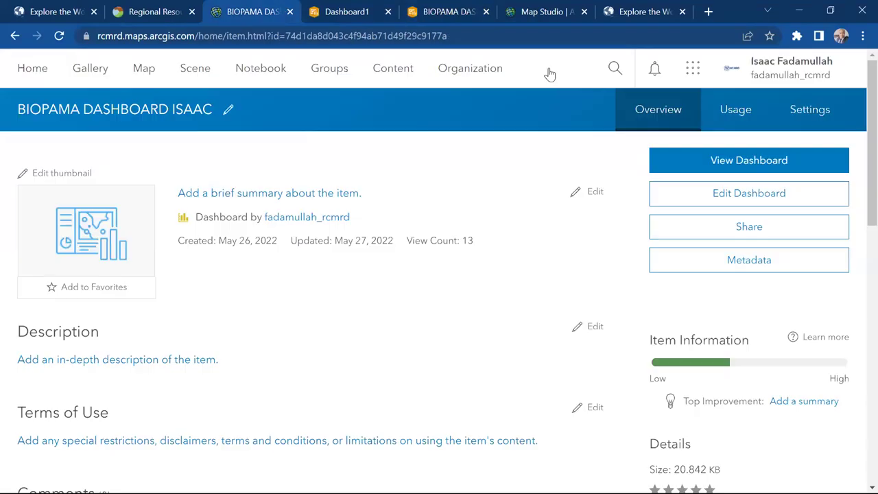
click(759, 161)
click(473, 9)
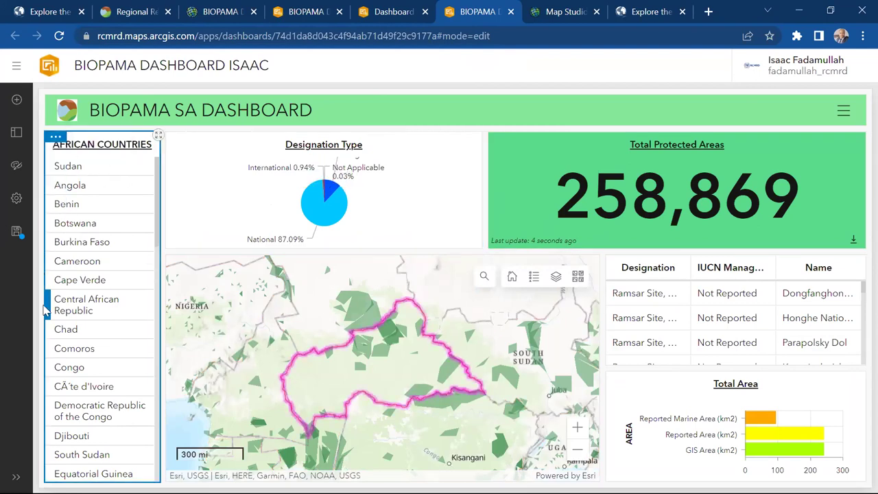
Open the African Countries list configuration and examine its filter action targets and the Spatial method set for each.
mouse_move(55, 140)
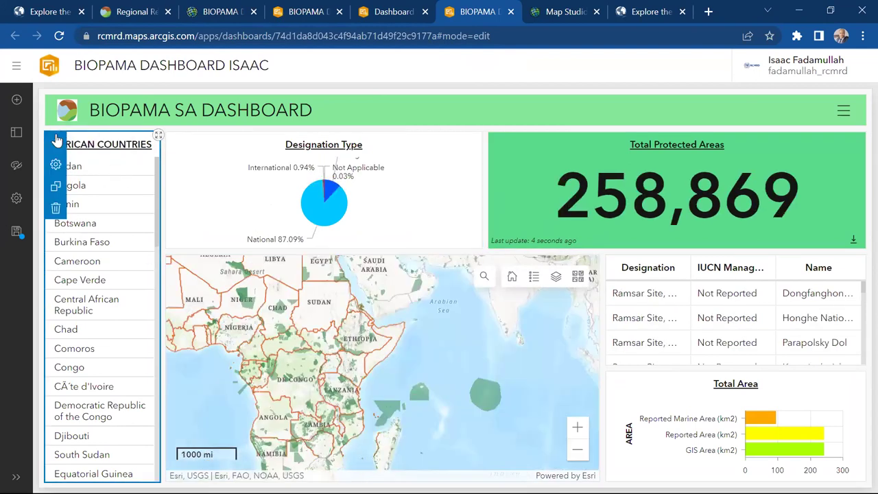
click(55, 165)
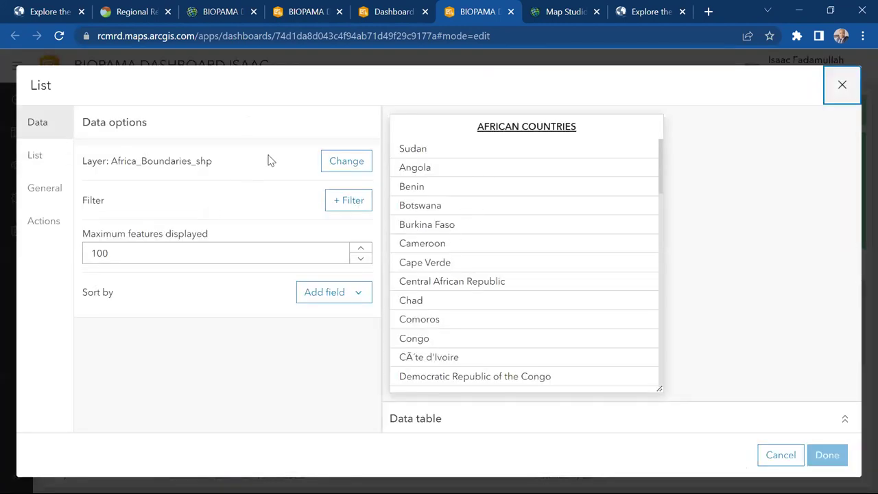
click(41, 227)
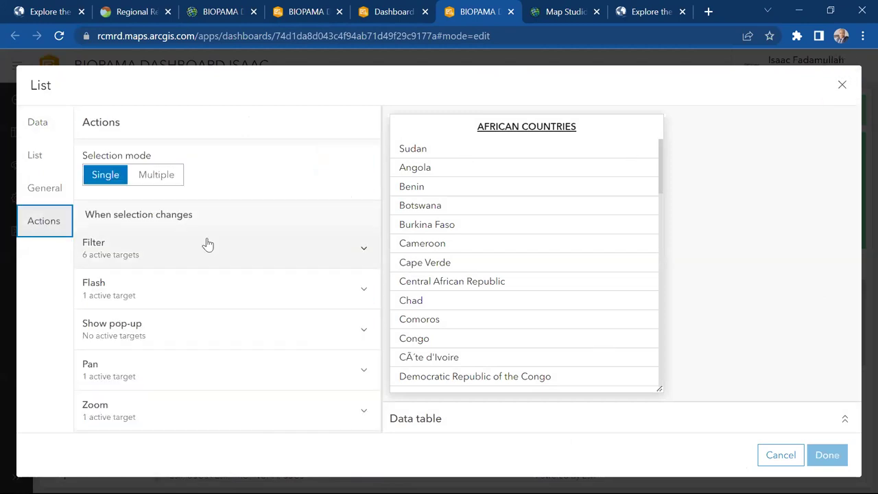
click(167, 249)
drag(374, 177, 374, 232)
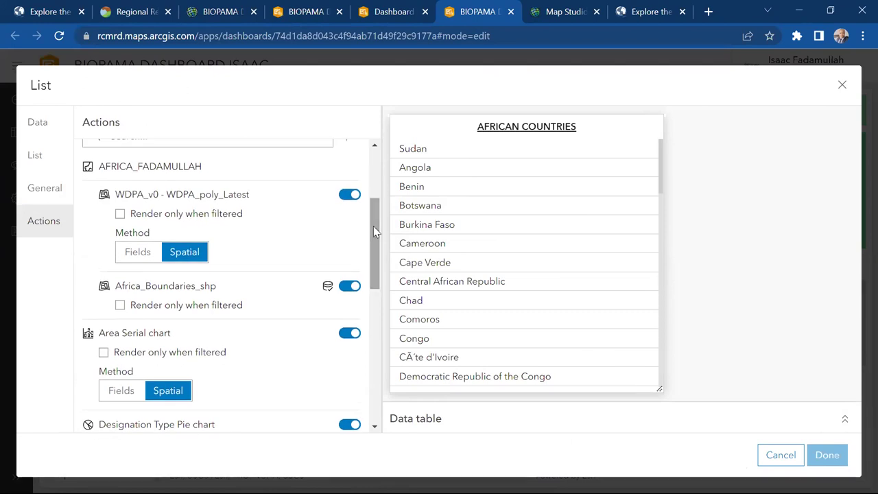
drag(379, 247, 378, 258)
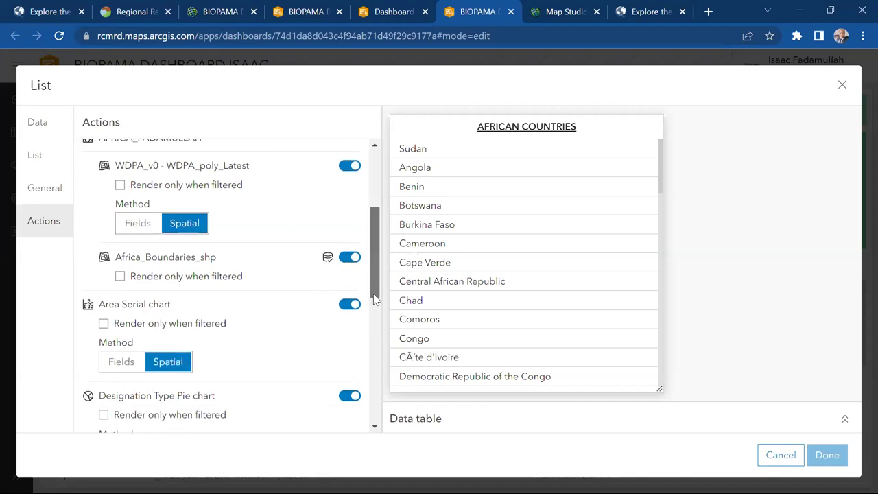
drag(371, 272, 194, 320)
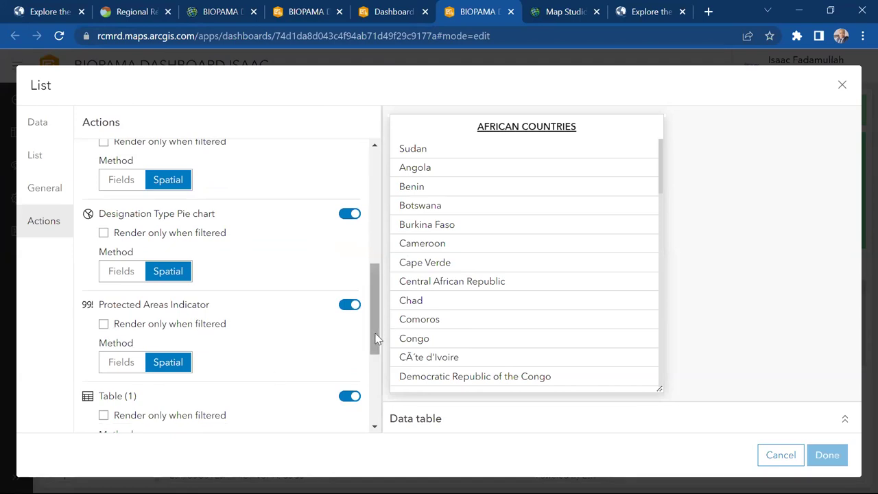
drag(376, 336, 376, 367)
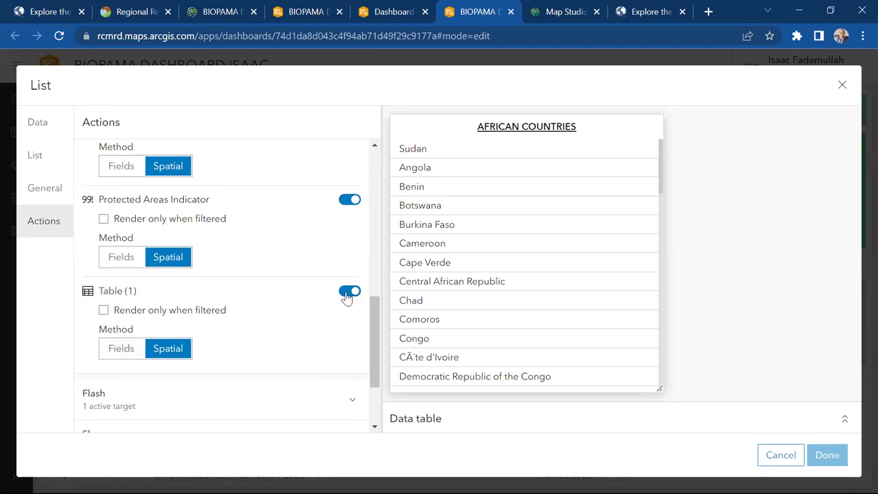
scroll(374, 335, down, 2)
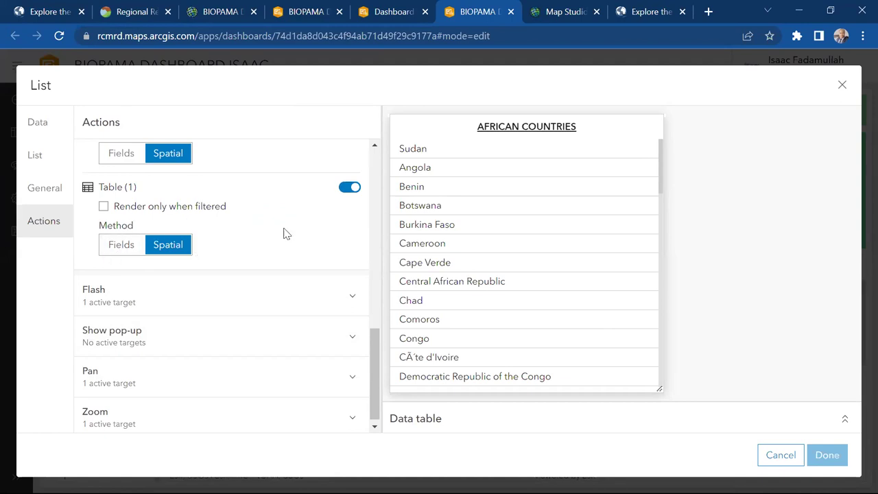
mouse_move(377, 338)
mouse_down()
mouse_move(377, 310)
mouse_move(376, 369)
mouse_move(377, 331)
mouse_up()
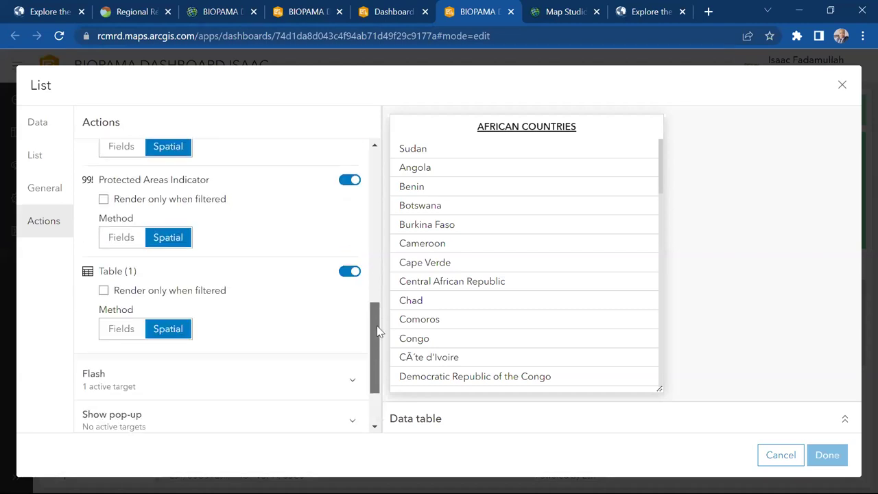
drag(377, 331, 378, 358)
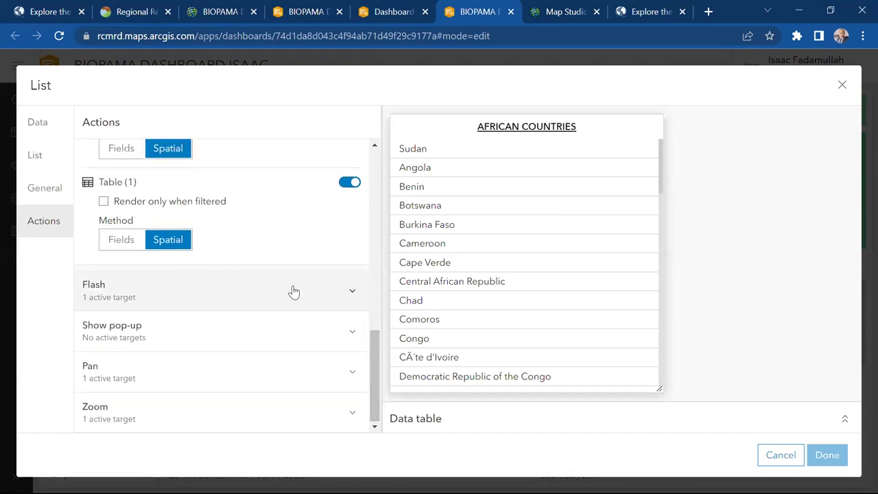
Examine the list's Flash and Show pop-up actions, switching the map's pop-up target on and back off.
click(325, 297)
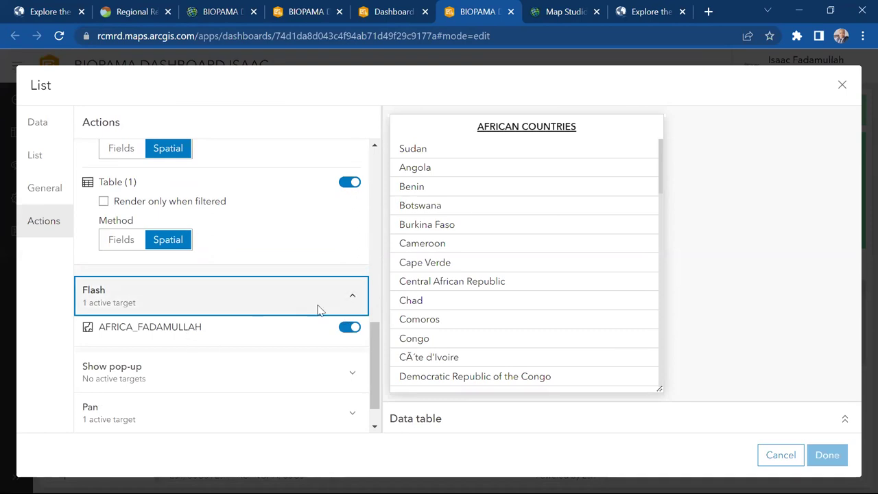
drag(374, 354, 374, 391)
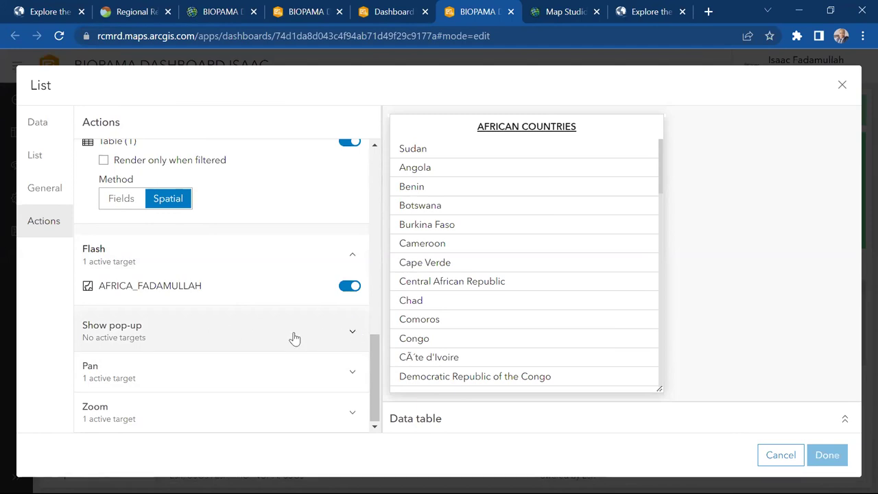
click(358, 334)
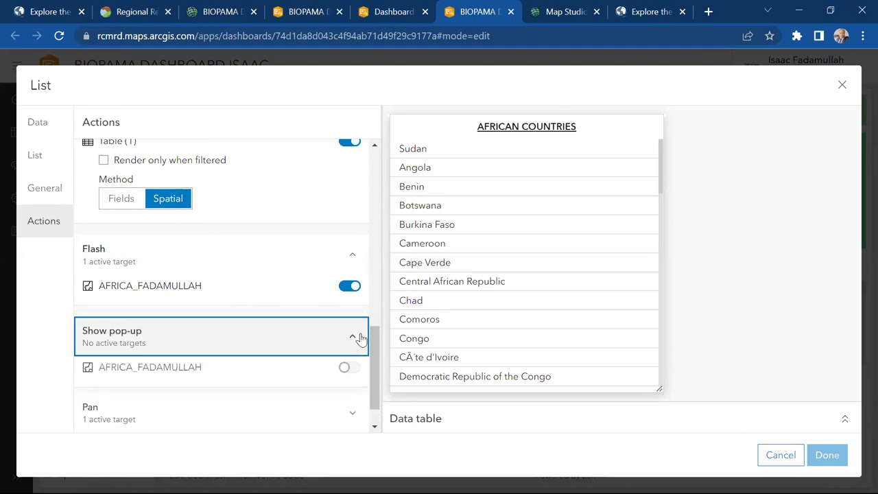
drag(377, 351, 379, 416)
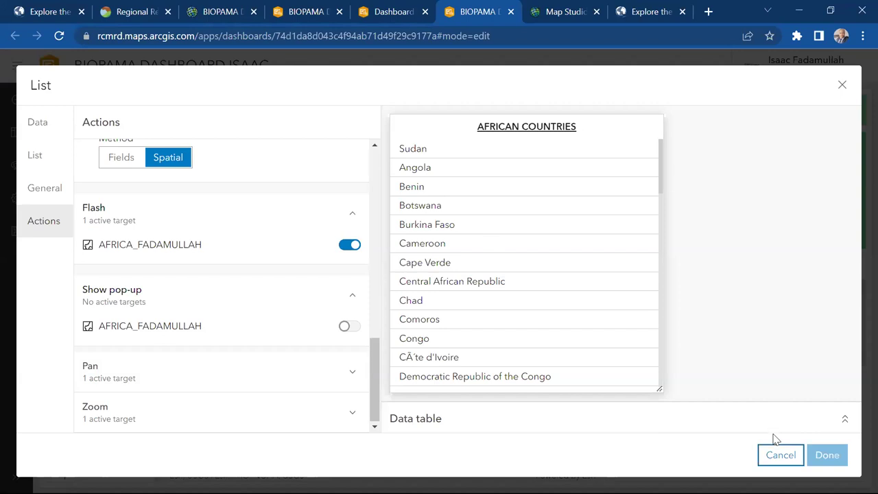
click(345, 326)
click(349, 327)
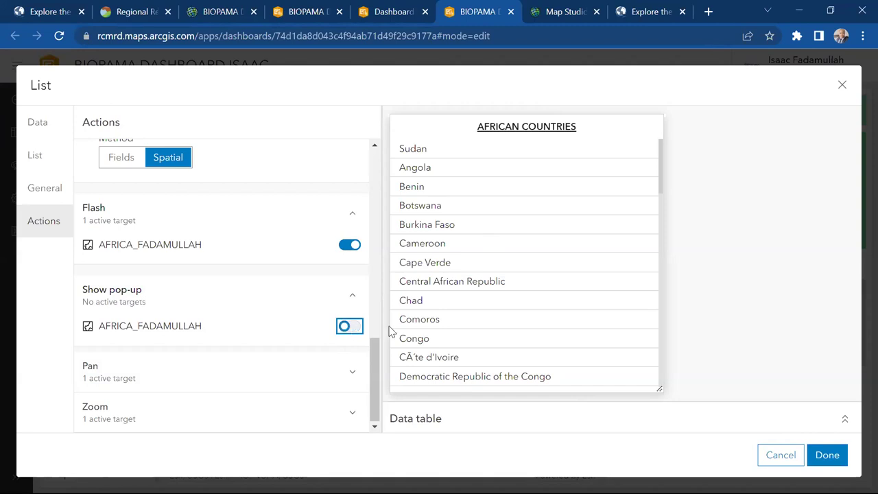
Finish the African Countries list configuration and save the dashboard.
click(823, 453)
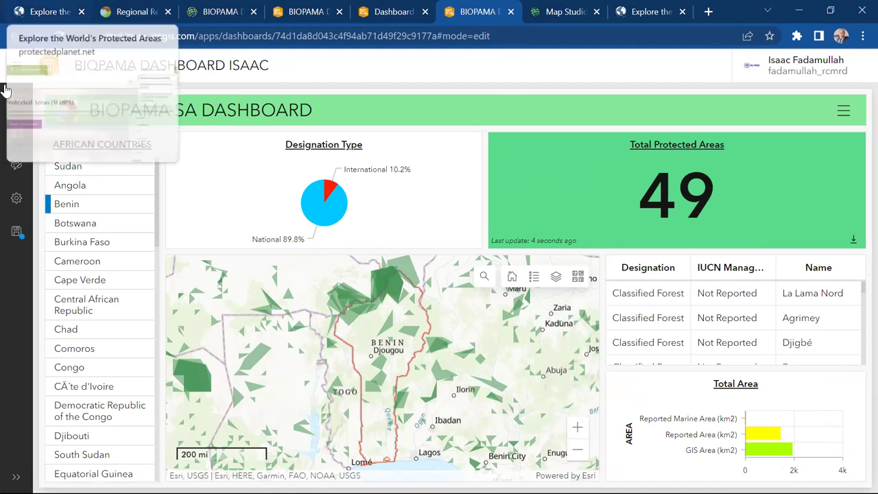
mouse_move(17, 235)
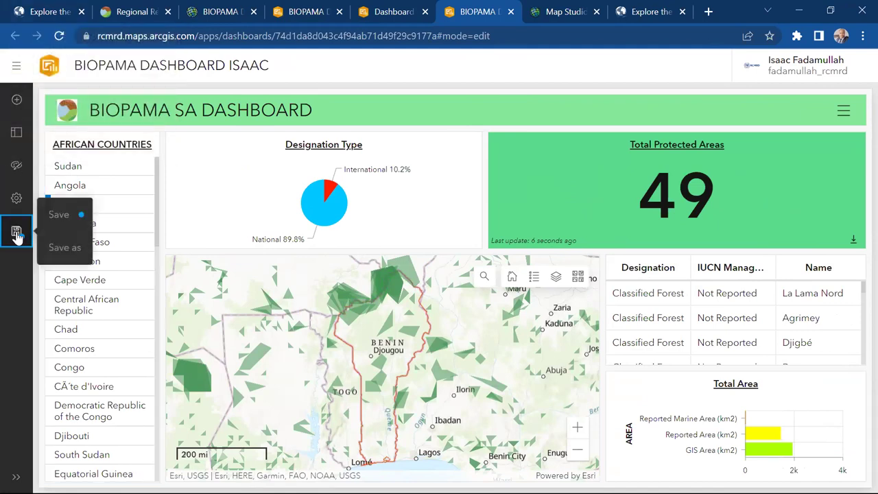
click(65, 221)
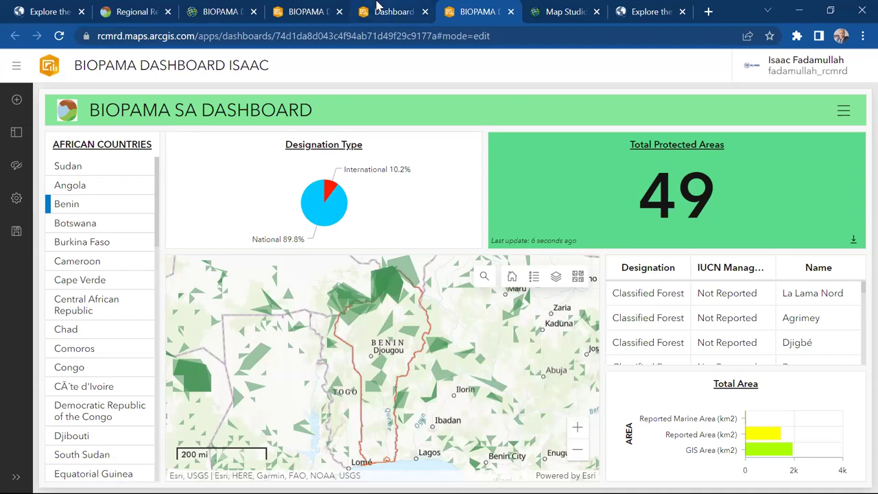
Move the dashboard's viewing tab behind its editing tab and compare the editable and view-only versions.
click(310, 13)
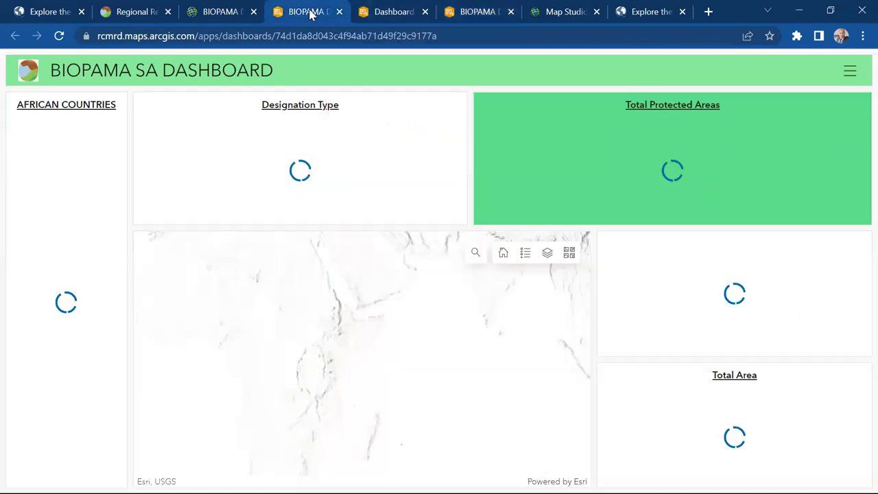
drag(310, 12, 459, 8)
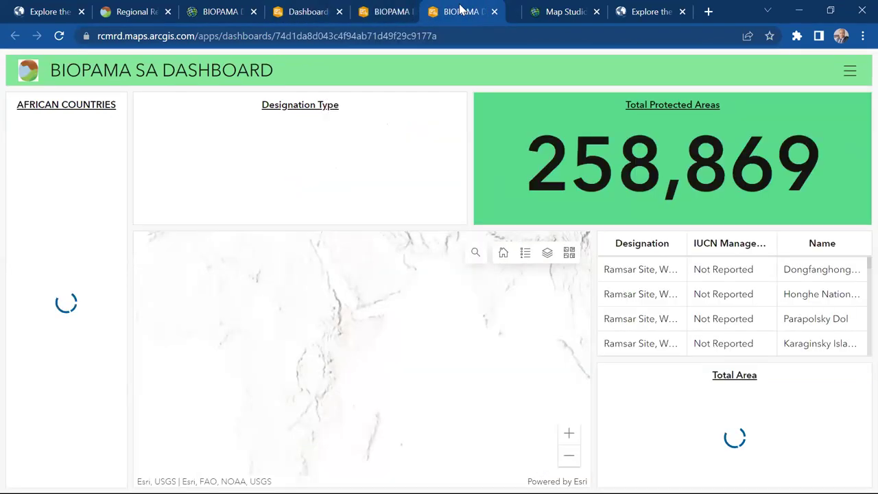
click(395, 14)
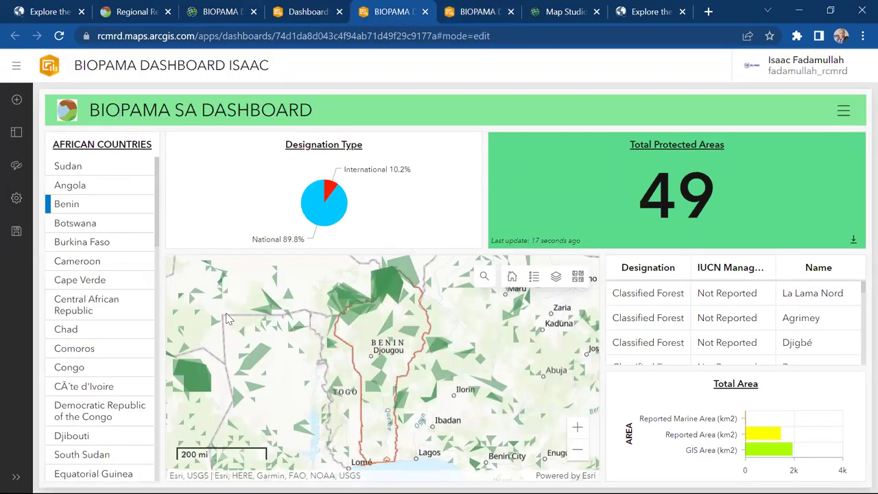
click(456, 14)
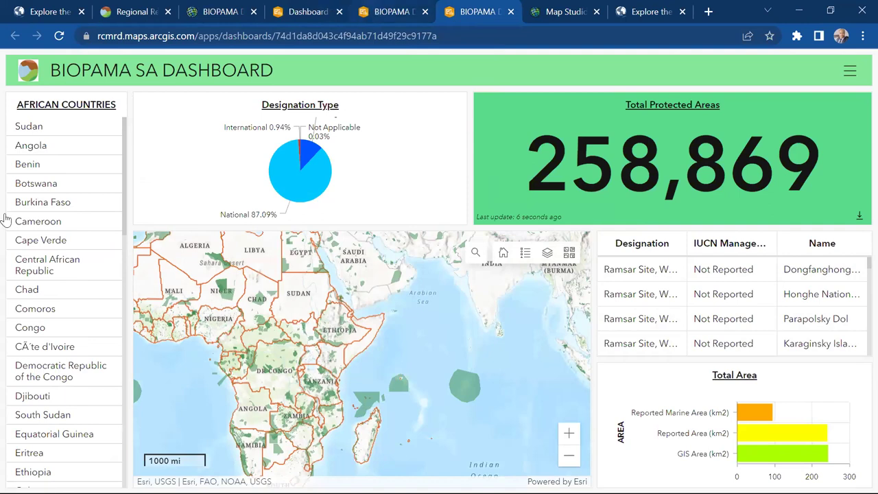
Return to the editable dashboard and examine its save options and general settings.
key(ctrl+shift+Tab)
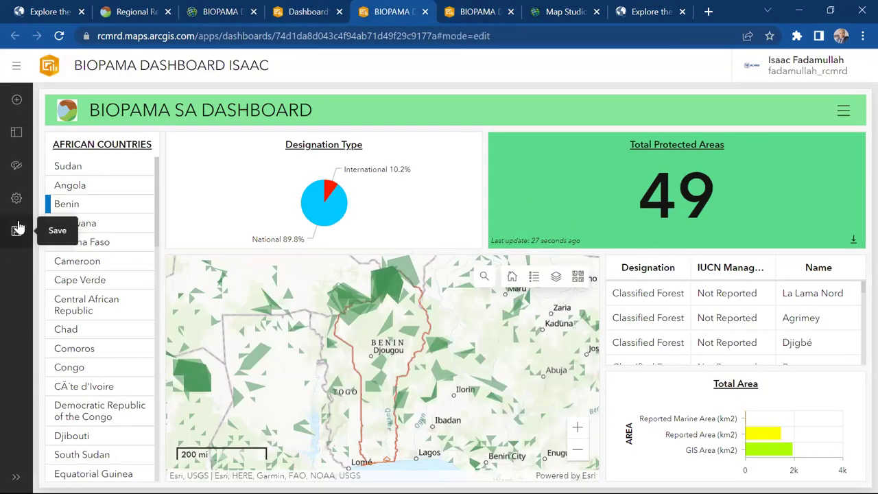
click(17, 228)
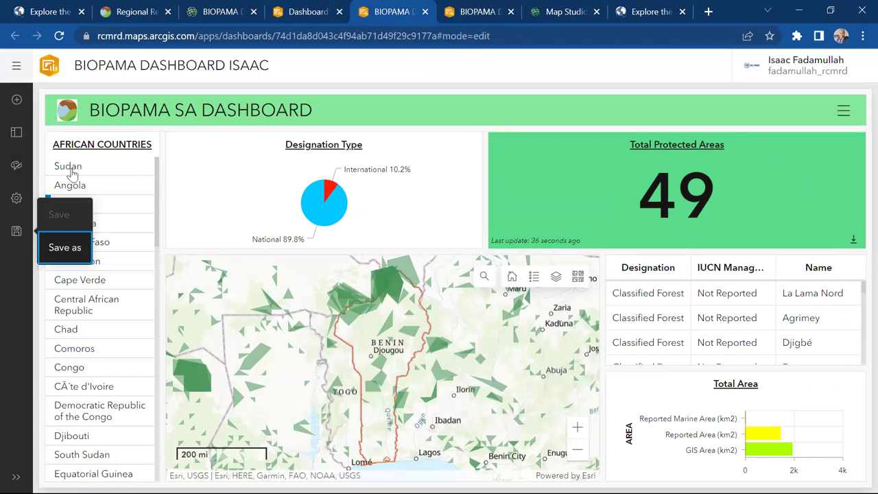
click(406, 235)
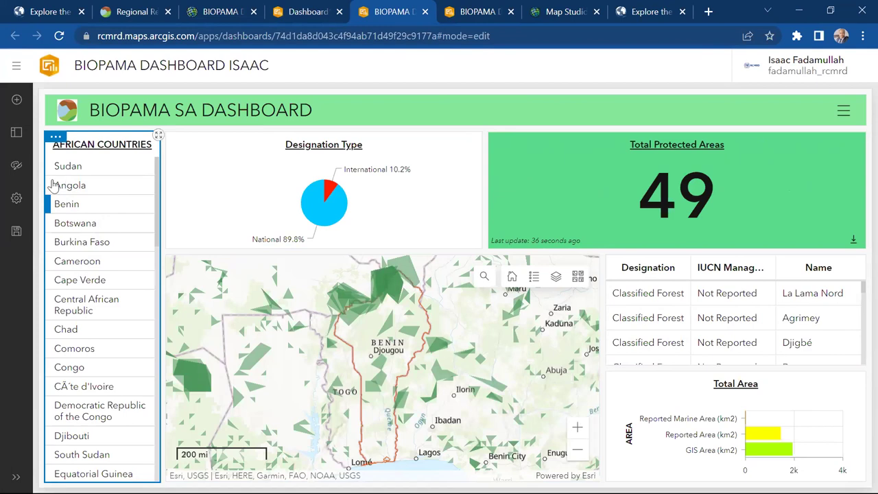
click(18, 197)
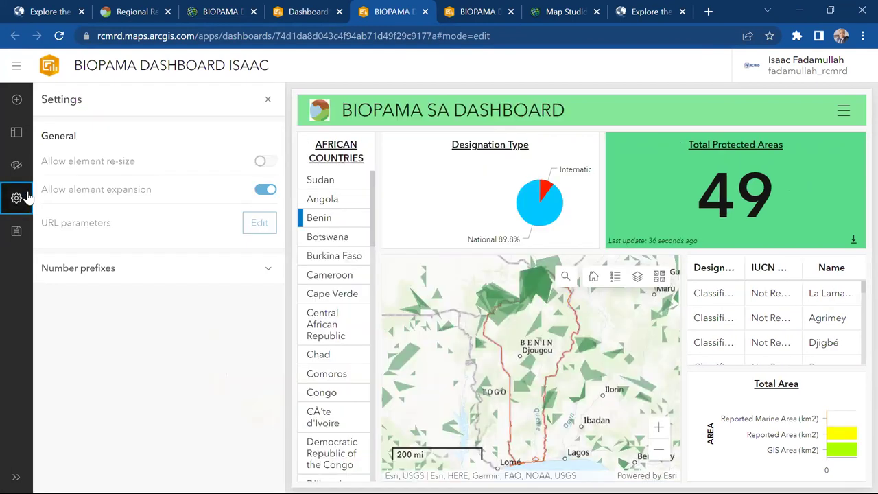
click(265, 99)
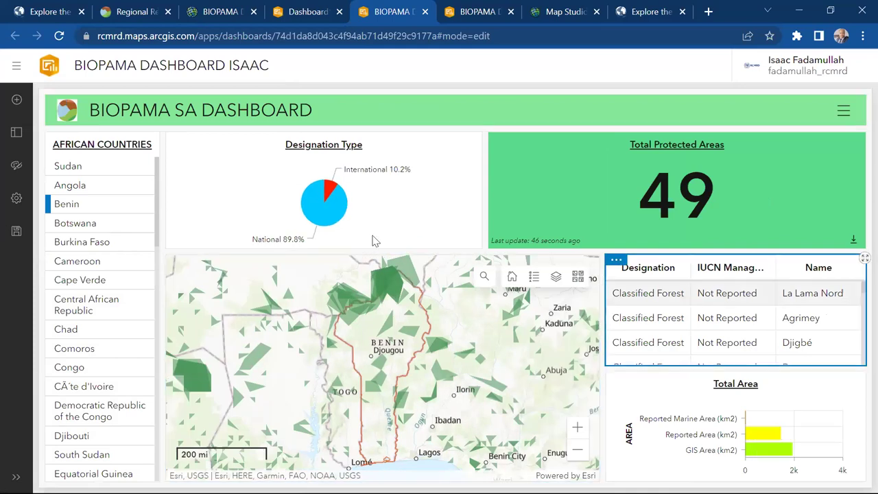
Return to the ArcGIS content page and create a new ArcGIS StoryMaps app.
click(212, 8)
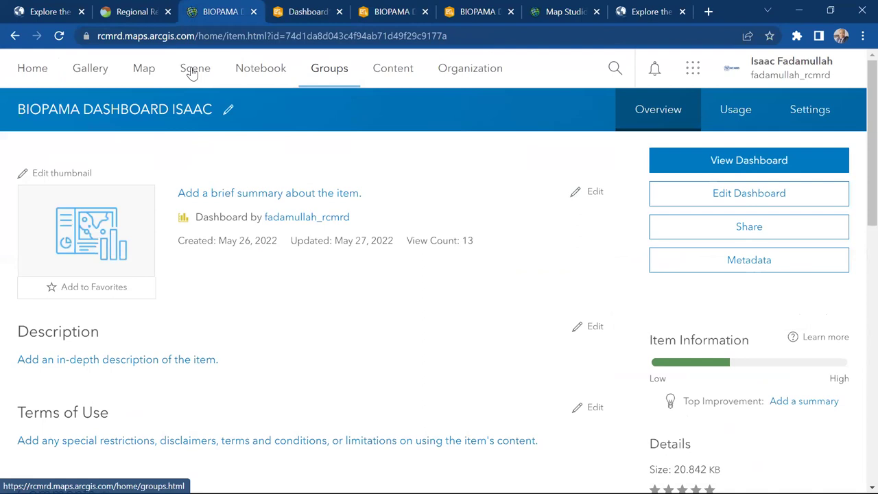
click(397, 77)
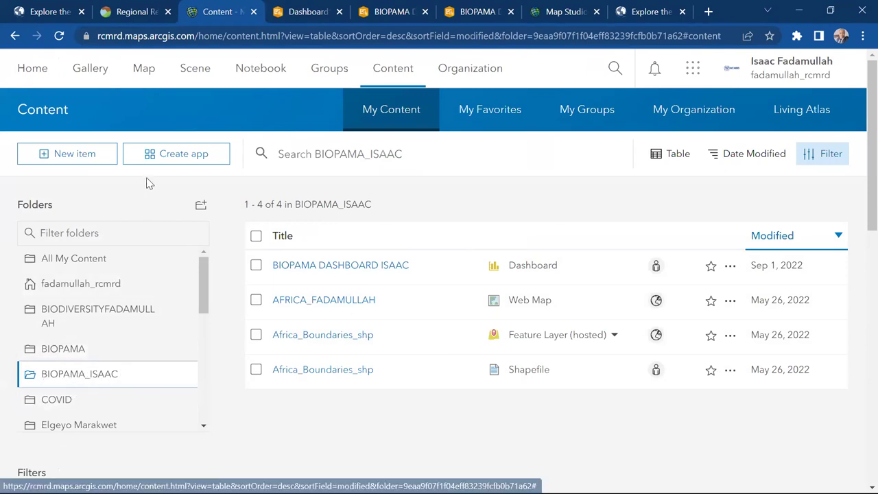
click(152, 156)
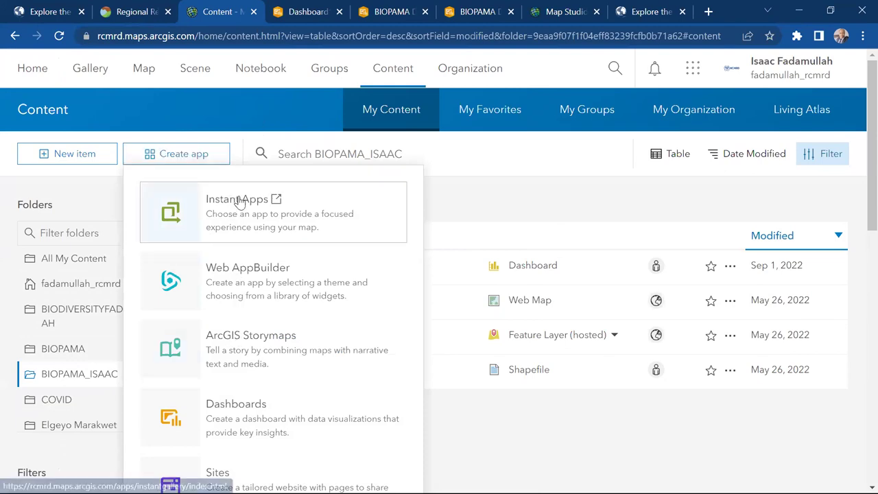
click(267, 349)
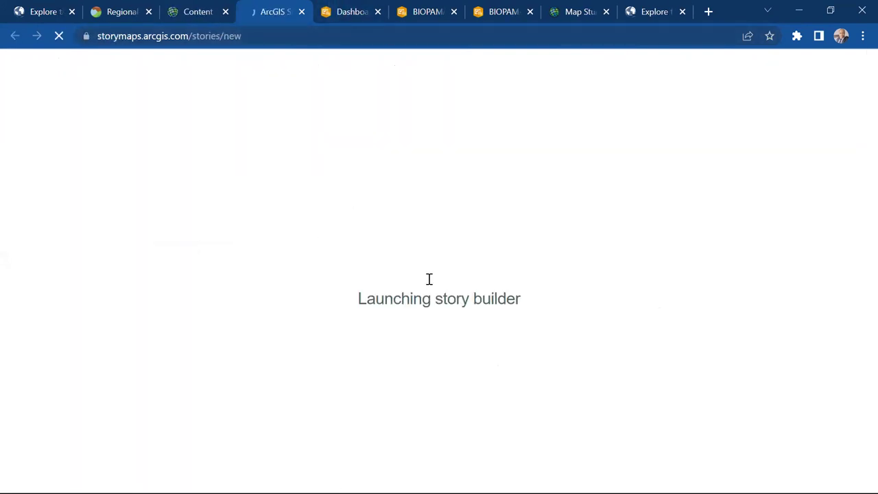
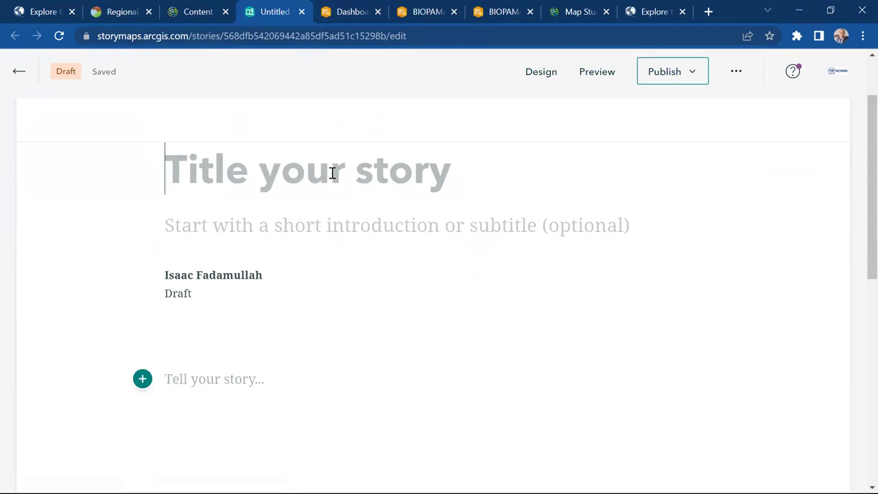
Open the existing EVOLUTION OF PROTECTED AREAS story in separate editing and viewing tabs, with the editing tab placed first.
click(210, 16)
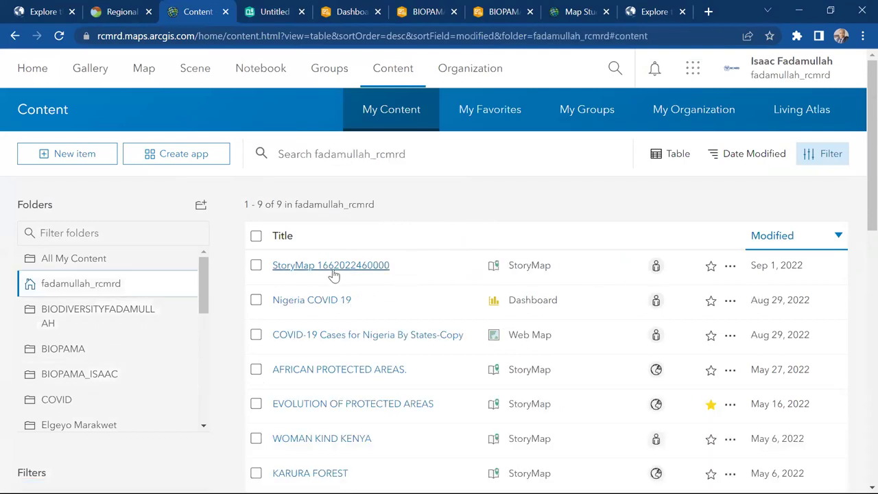
click(403, 409)
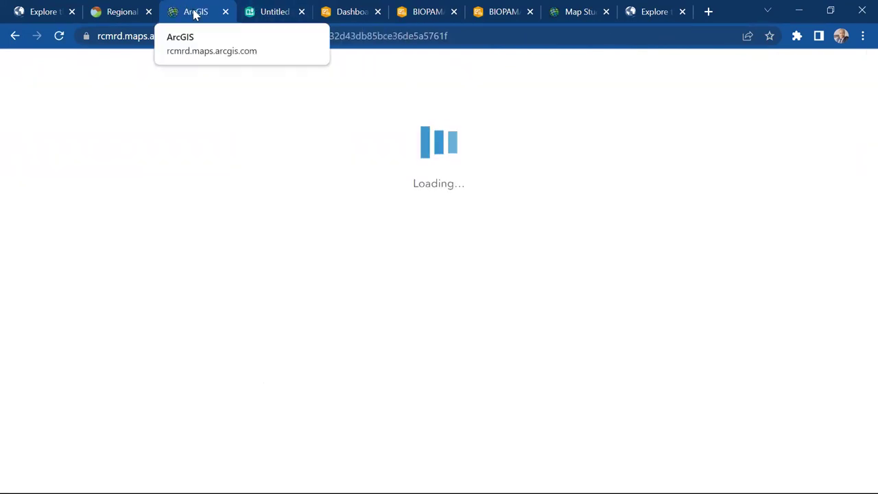
drag(195, 14, 264, 11)
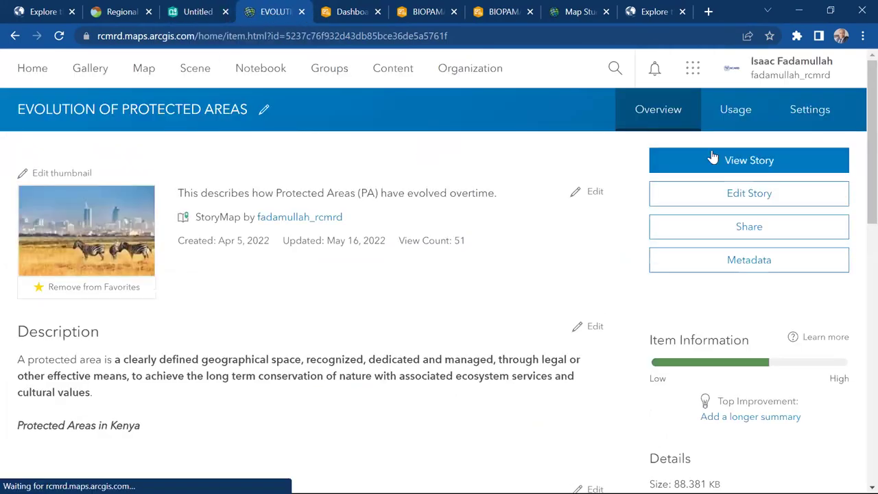
right_click(727, 192)
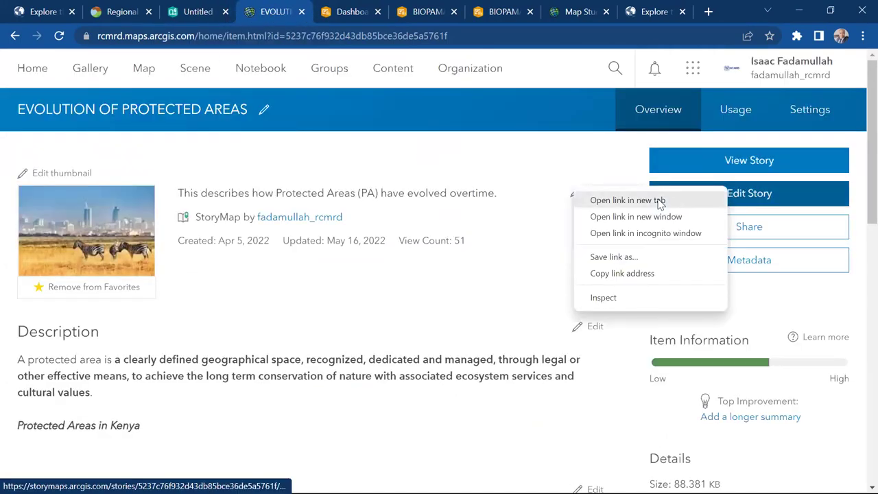
click(660, 202)
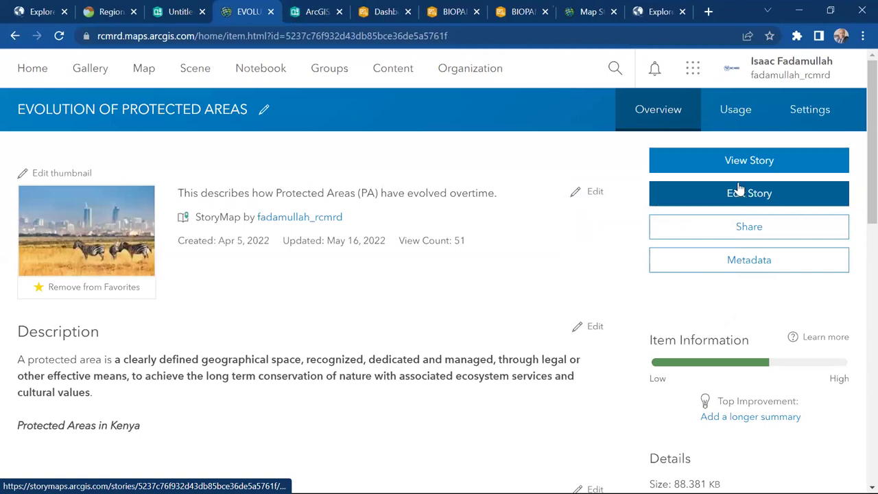
click(729, 160)
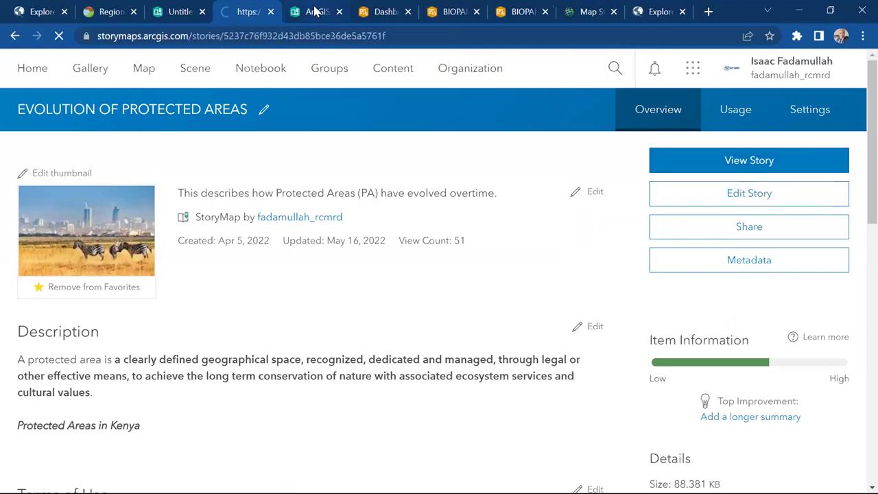
drag(312, 11, 245, 13)
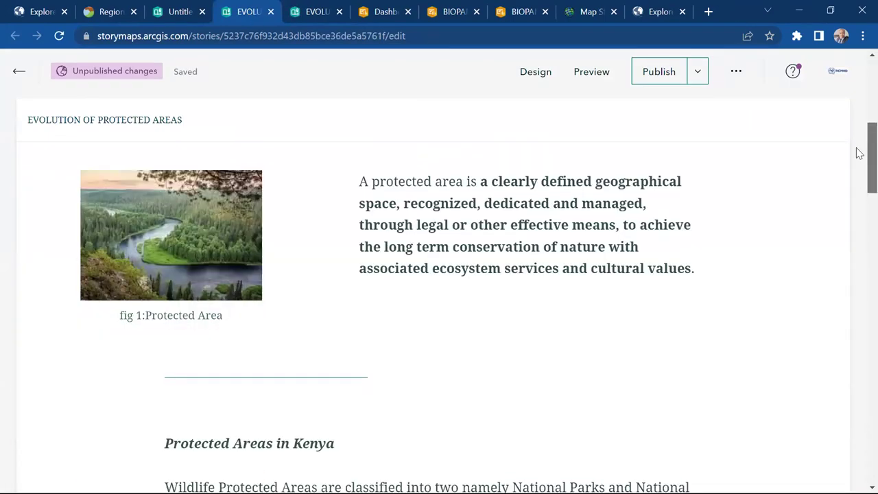
Compare the EVOLUTION OF PROTECTED AREAS story's editable and published versions with the blank new story.
scroll(856, 151, down, 2)
scroll(857, 103, up, 2)
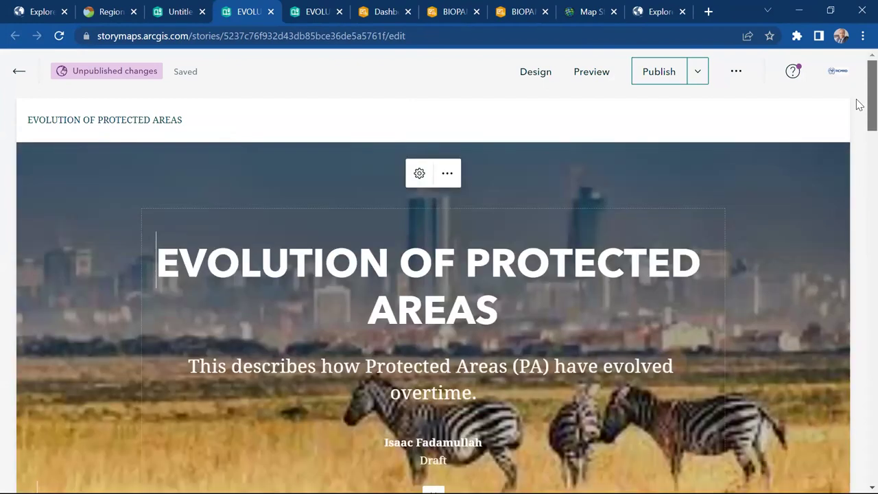
click(309, 6)
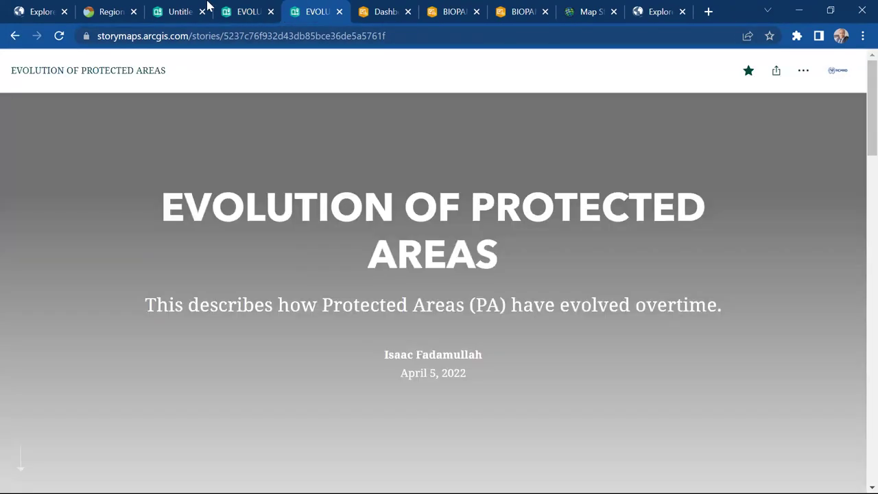
click(181, 10)
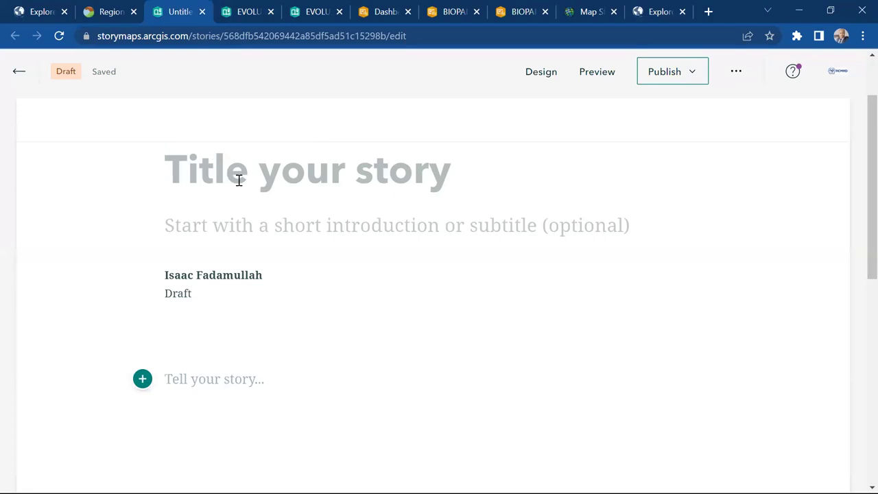
In the editable story, remove the final letter of the EVOLUTION OF PROTECTED AREAS title and restore it.
click(240, 9)
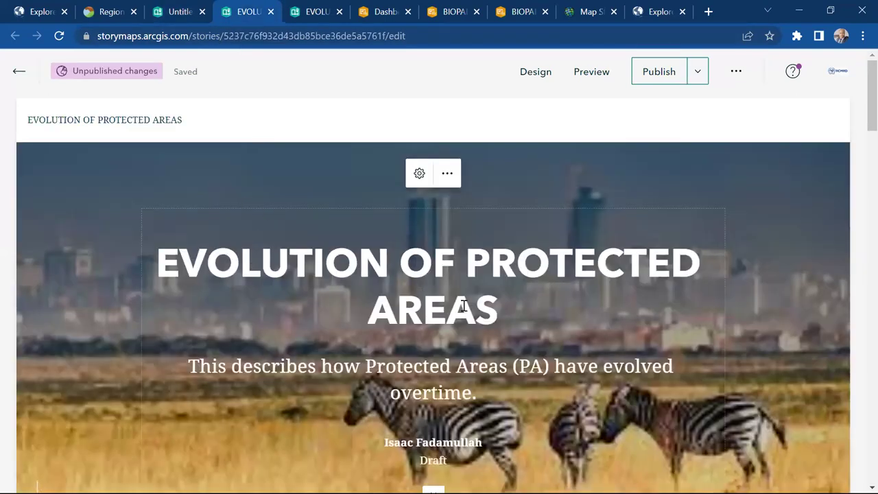
key(BackSpace)
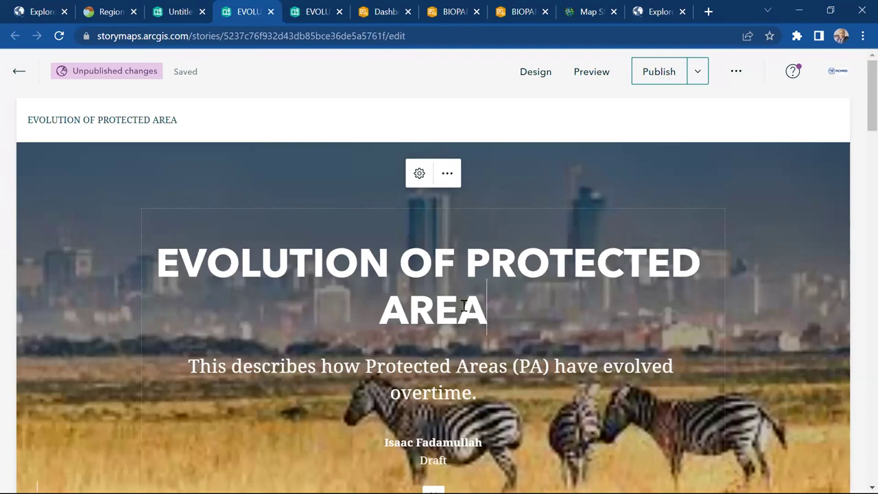
text(S)
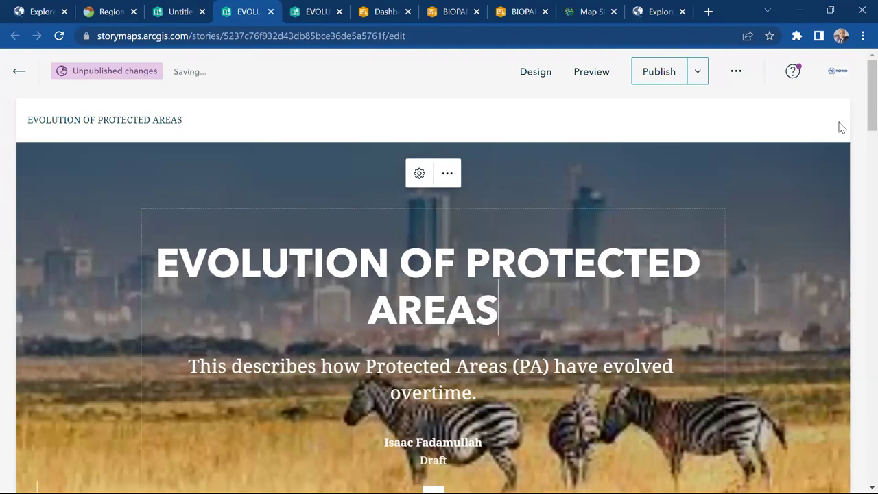
Examine the story's cover, introductory image and opening text, and the options available for the cover image.
scroll(859, 108, down, 1)
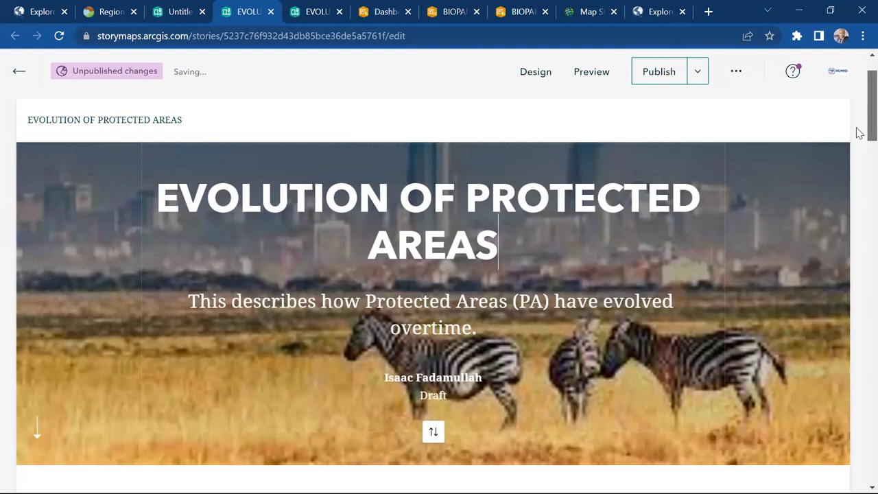
scroll(857, 133, down, 4)
scroll(843, 149, up, 3)
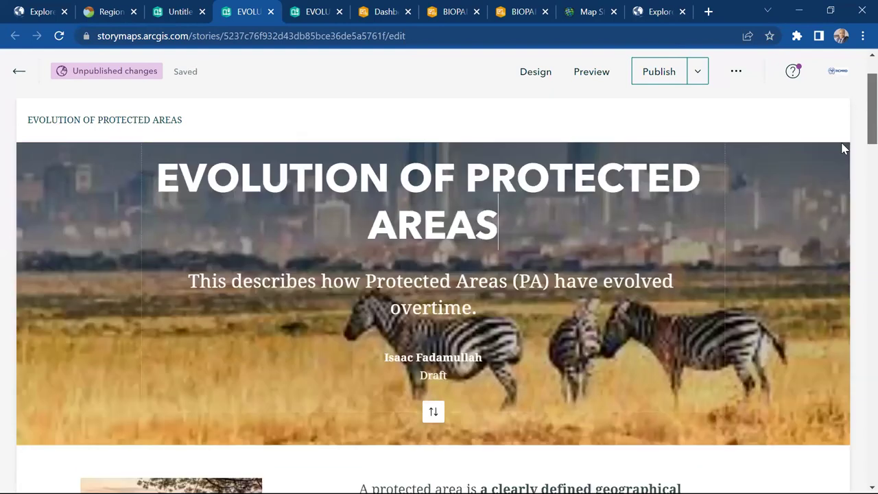
scroll(850, 158, down, 5)
scroll(854, 160, up, 5)
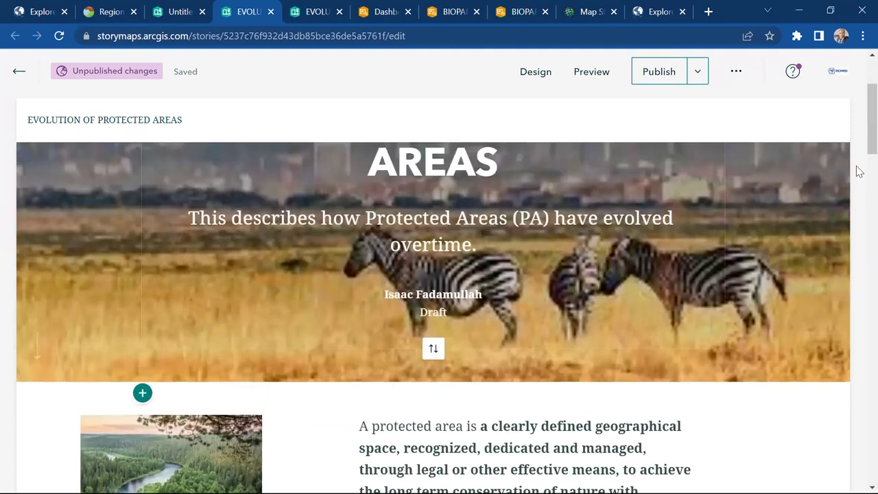
scroll(857, 144, down, 4)
scroll(856, 121, up, 5)
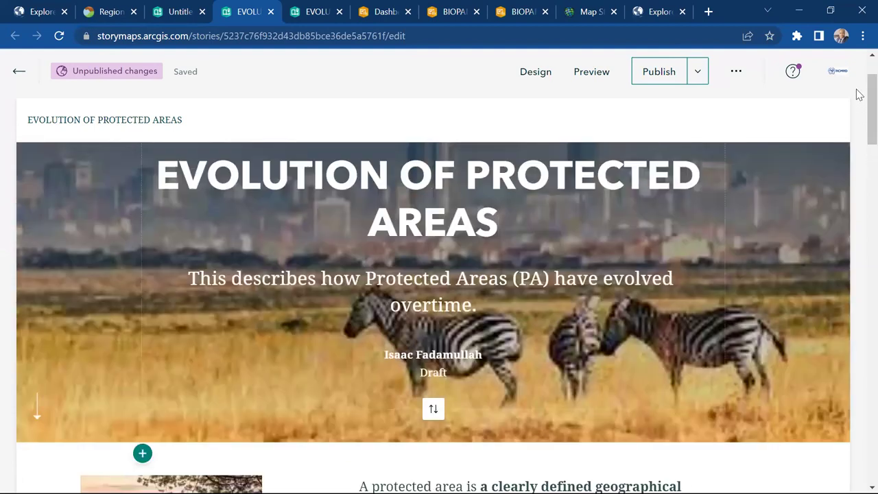
scroll(857, 99, down, 1)
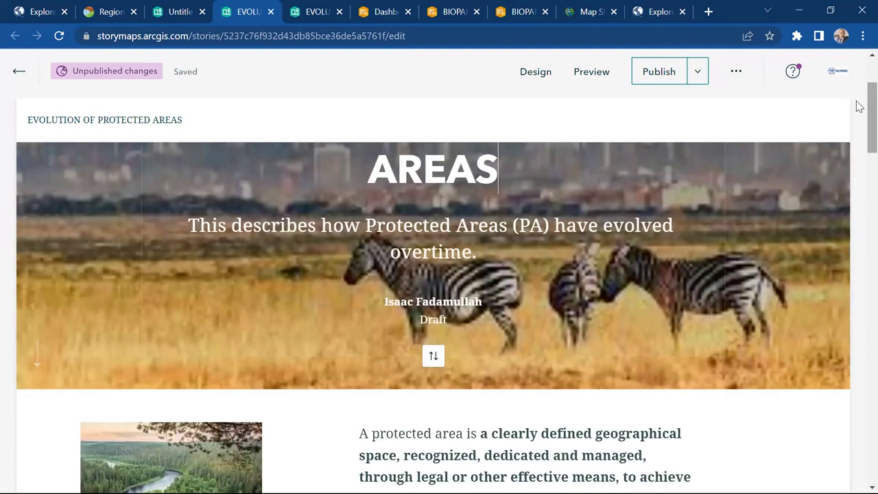
scroll(857, 110, down, 1)
scroll(856, 114, up, 1)
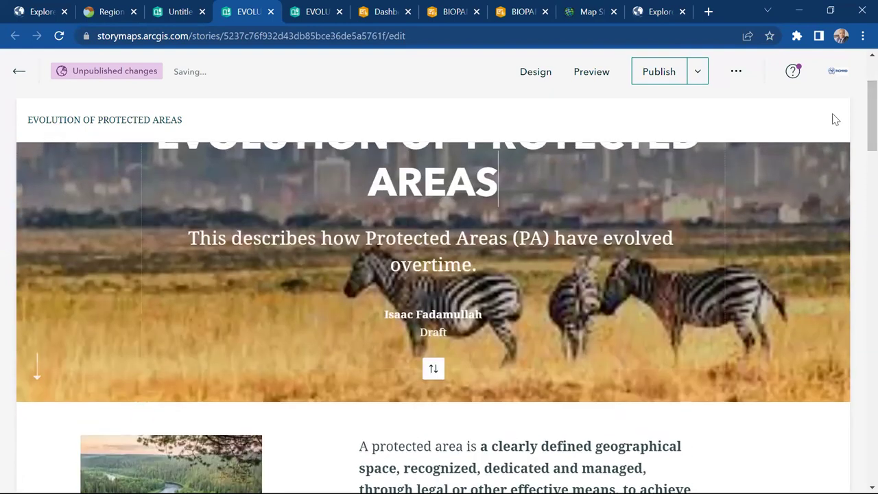
scroll(859, 107, up, 2)
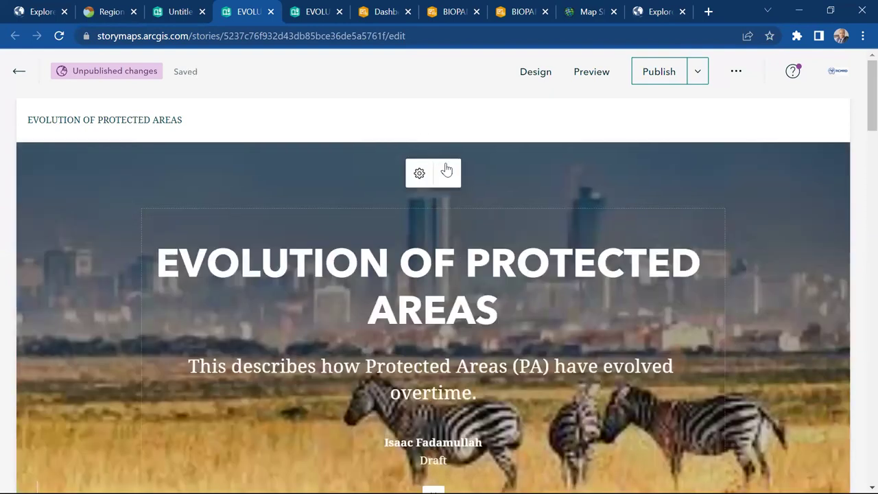
click(447, 172)
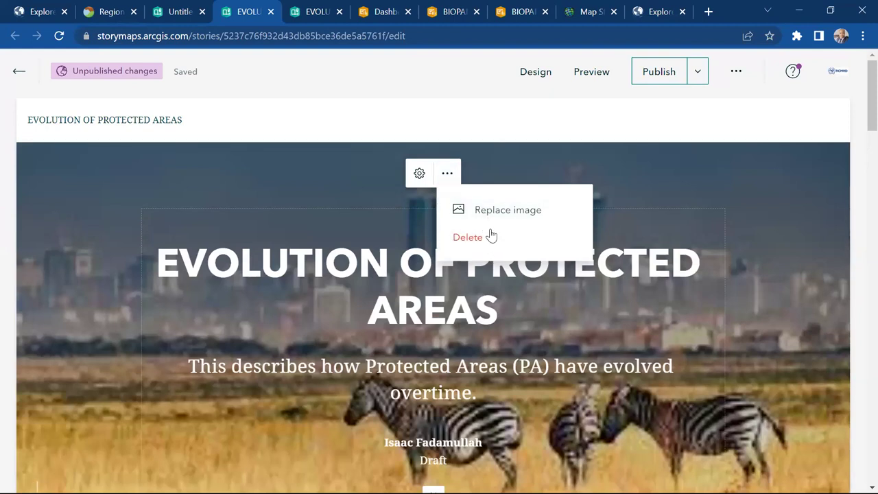
Examine the display options of the EVOLUTION OF PROTECTED AREAS story's cover image and leave them as they are.
click(419, 174)
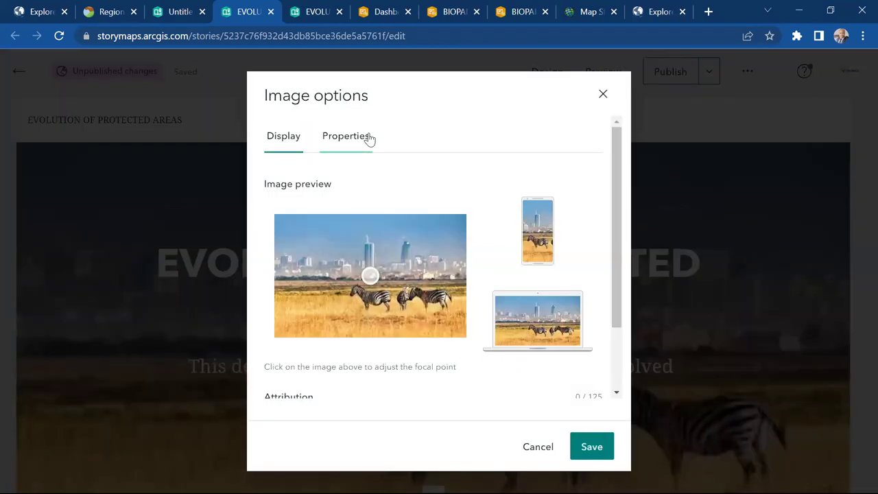
click(602, 96)
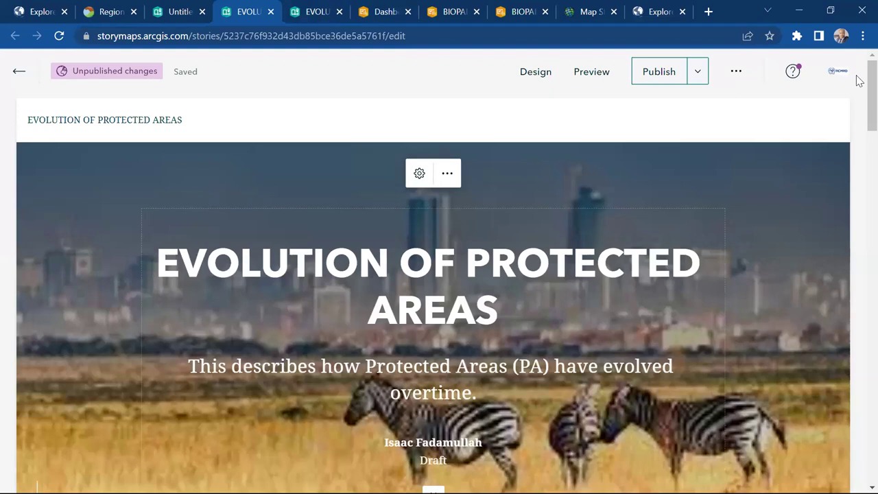
scroll(857, 103, down, 1)
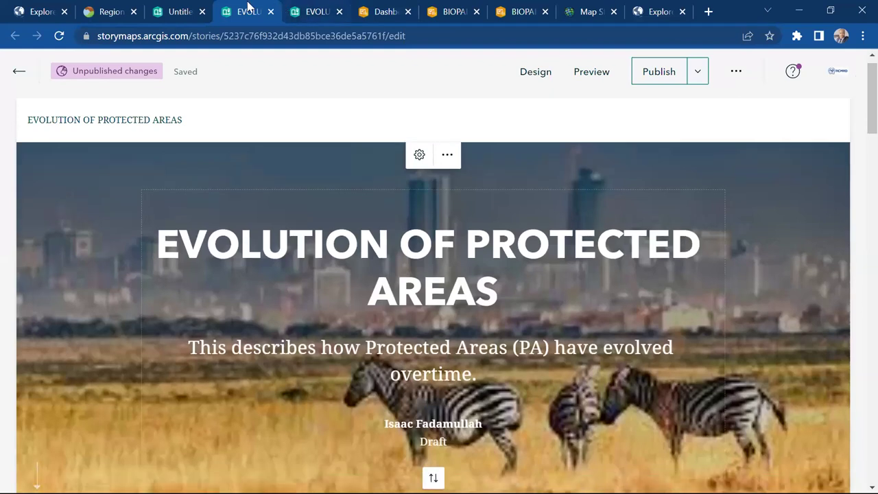
Go to the blank new story and give it the title "Evolution of protected areas".
click(185, 13)
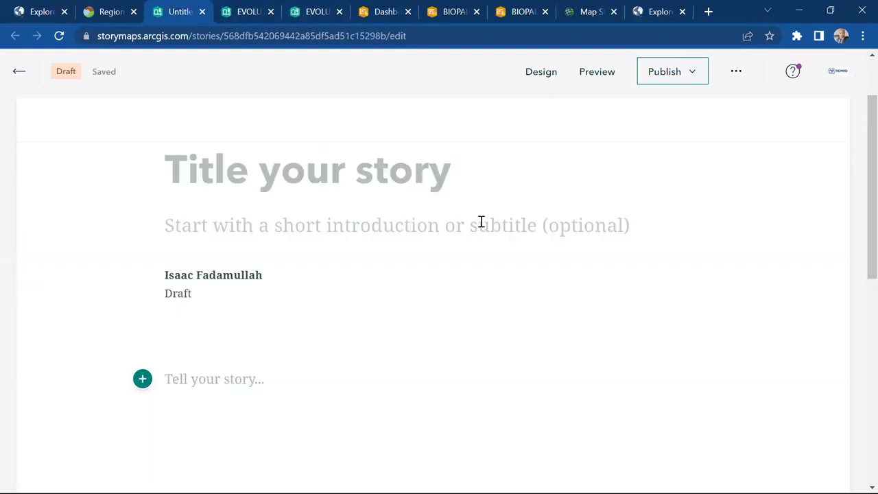
scroll(857, 151, down, 2)
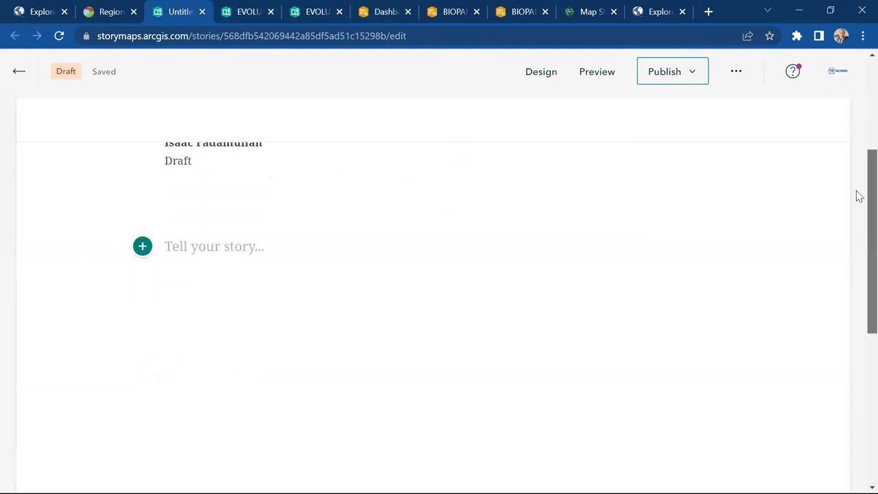
scroll(856, 194, up, 3)
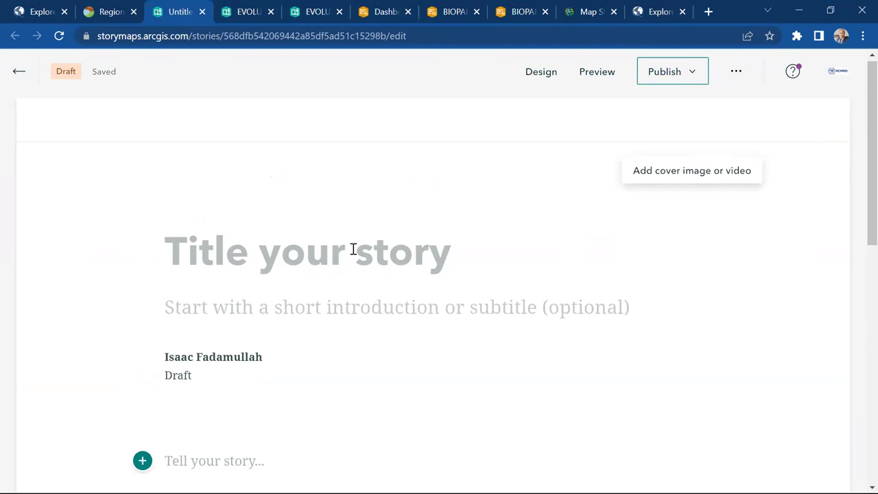
text(e)
key(BackSpace)
text(Evolu)
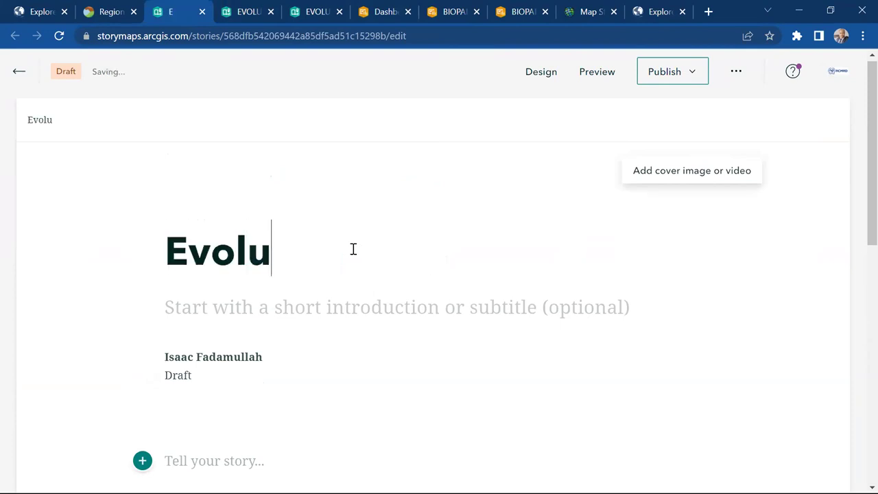
text(tion of pr)
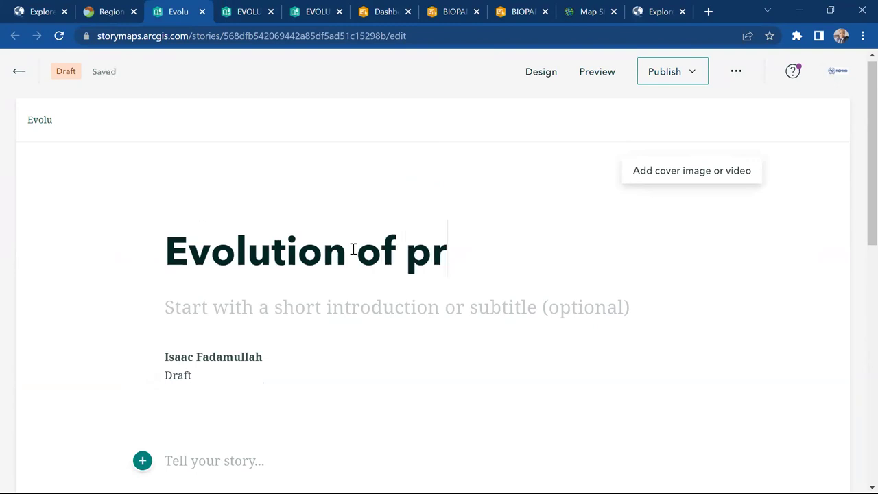
text(otected a)
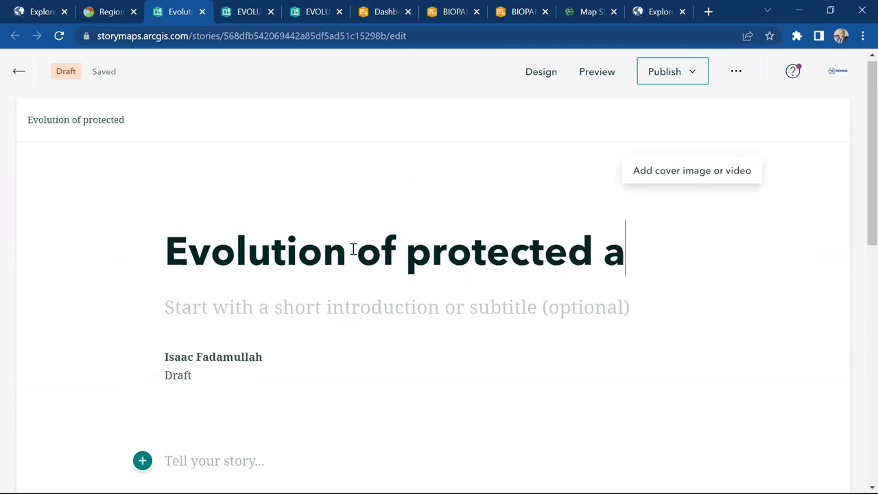
text(reas)
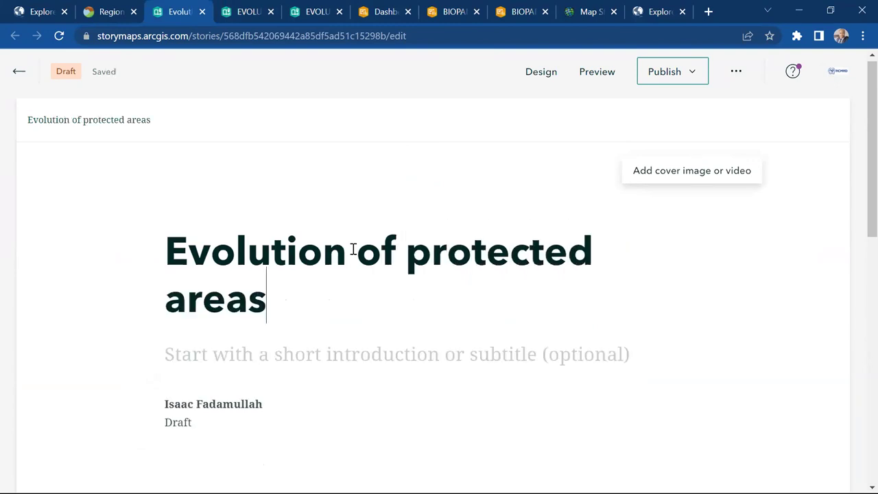
Add the JPG file "capacity" from the Desktop folder as the new story's cover image.
click(695, 170)
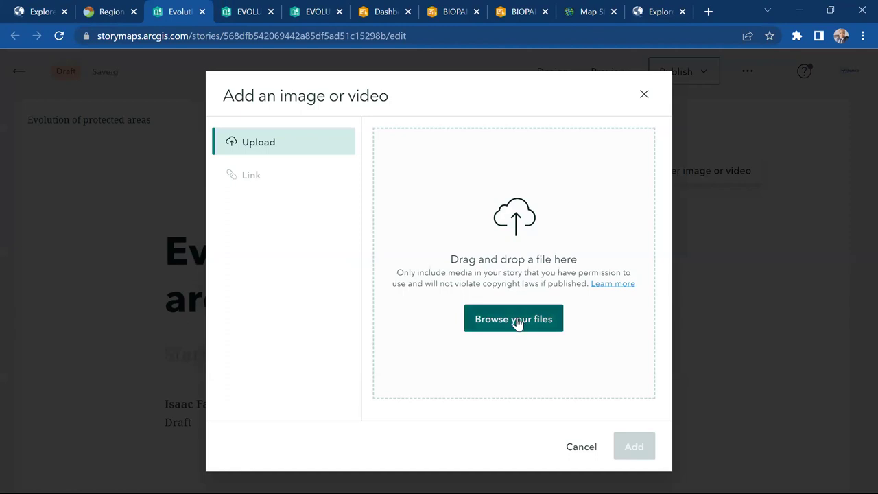
click(516, 319)
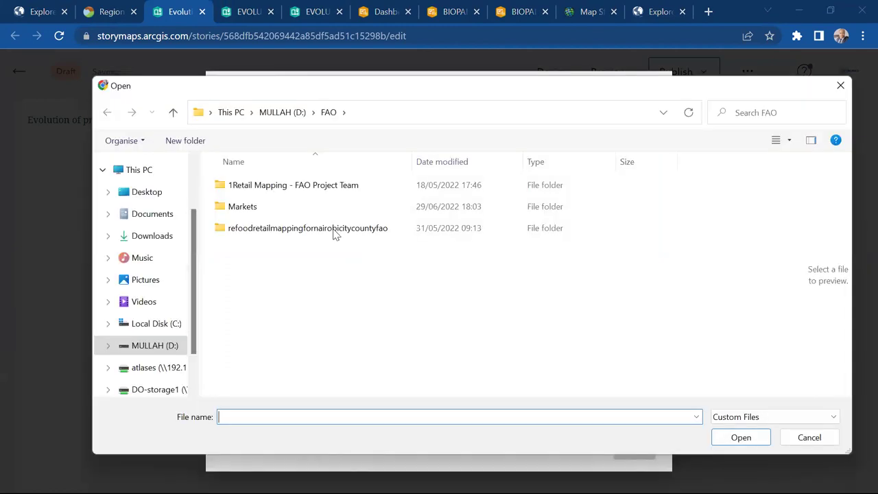
click(170, 199)
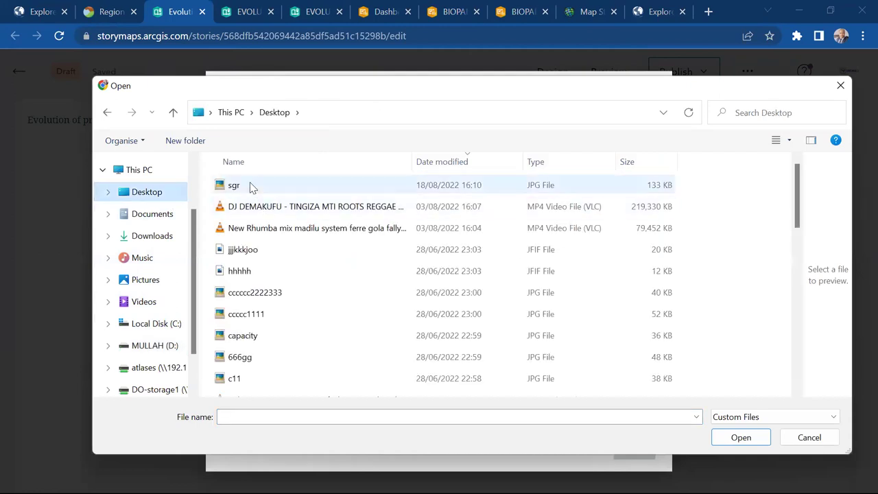
click(257, 340)
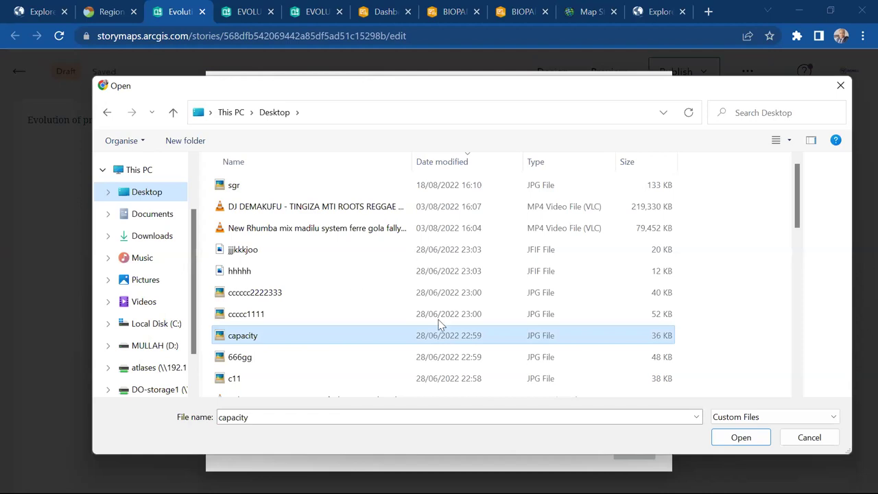
key(Return)
click(634, 447)
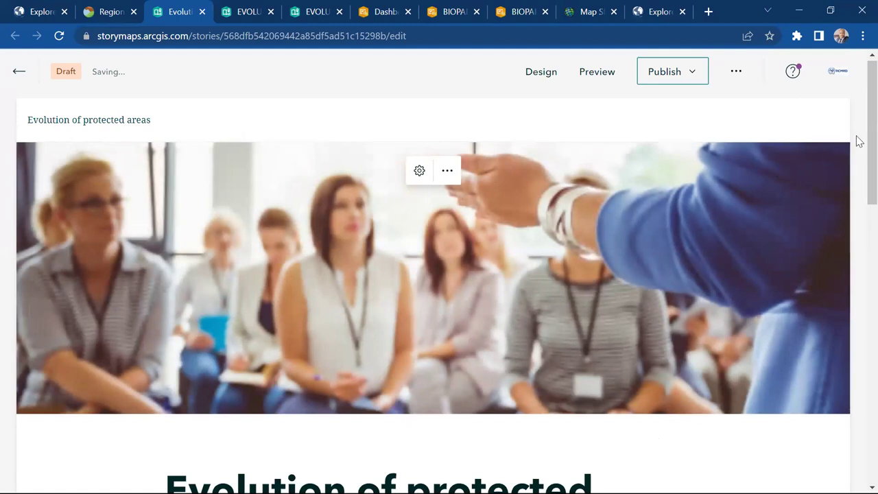
mouse_move(859, 158)
mouse_down()
mouse_move(856, 227)
mouse_move(857, 141)
mouse_up()
scroll(858, 158, down, 3)
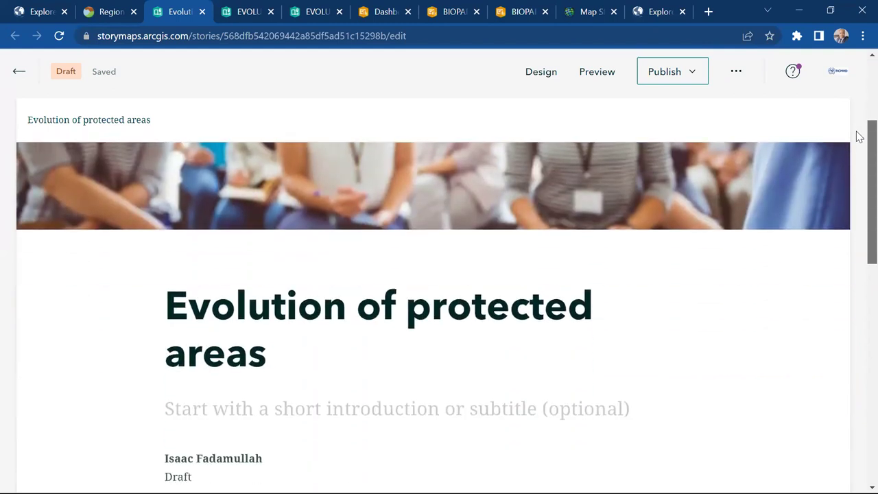
Change the new story's cover layout to Full in its design settings.
scroll(856, 133, up, 5)
click(541, 75)
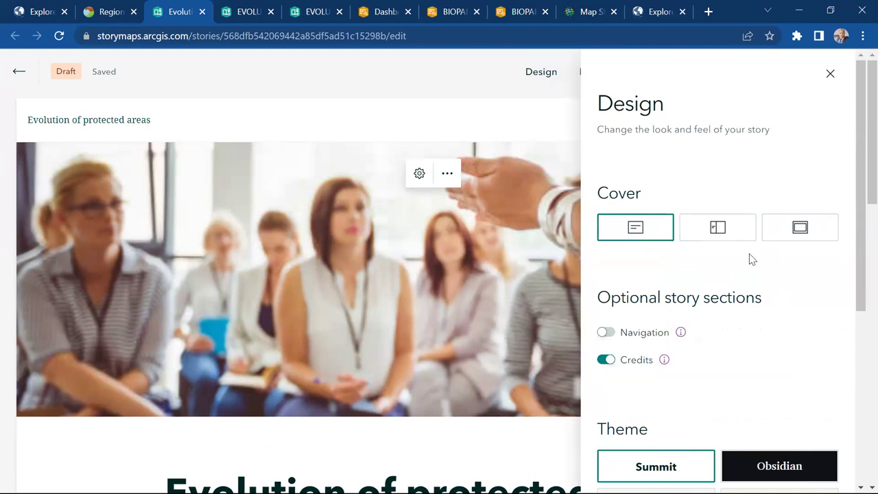
click(790, 229)
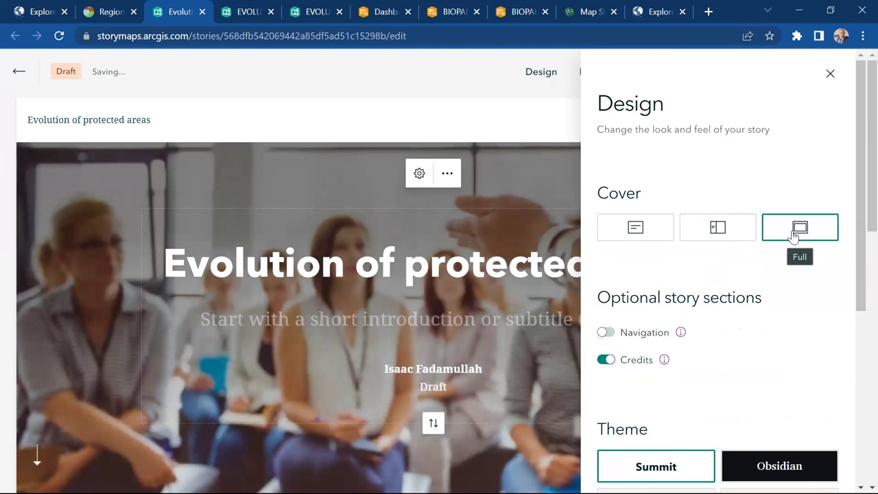
key(Escape)
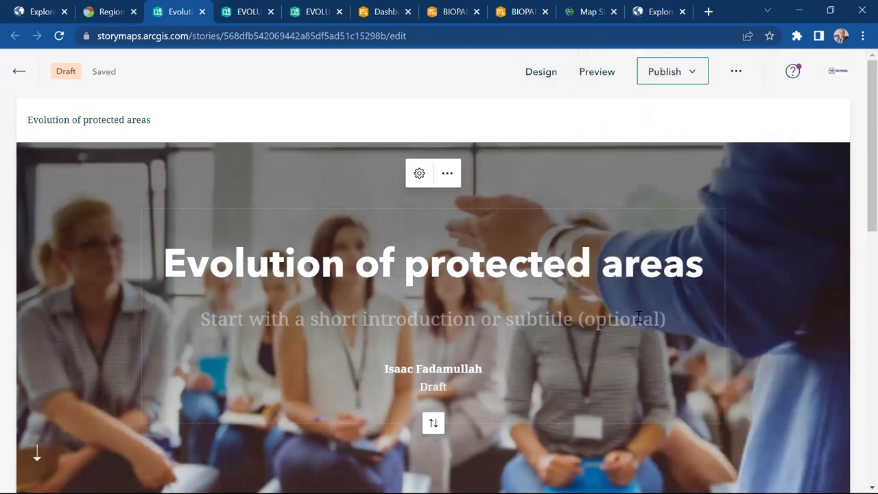
Enter the subtitle "History of protected areas" on the story cover.
text(Hi)
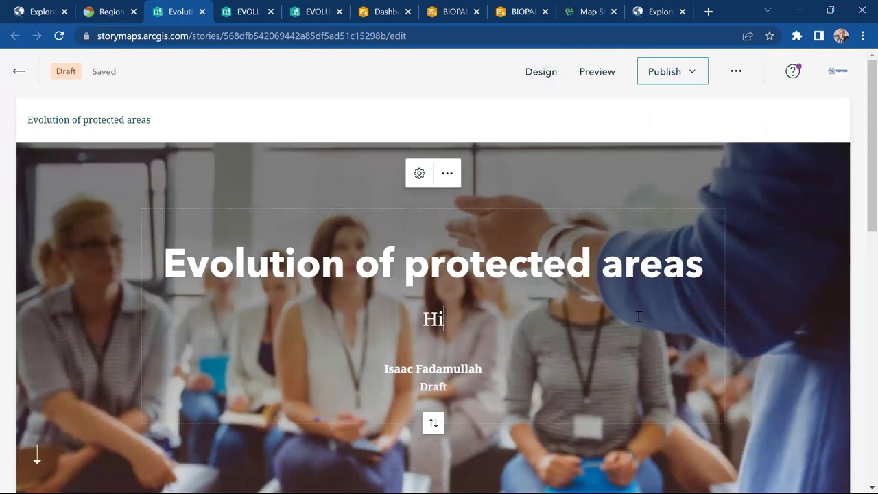
text(story pof)
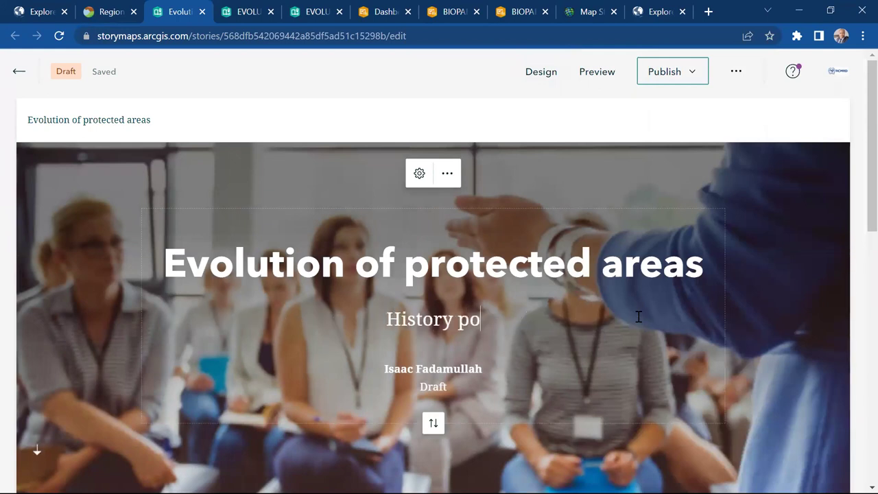
key(BackSpace)
key(BackSpace)
key(BackSpace)
text(of protected areas)
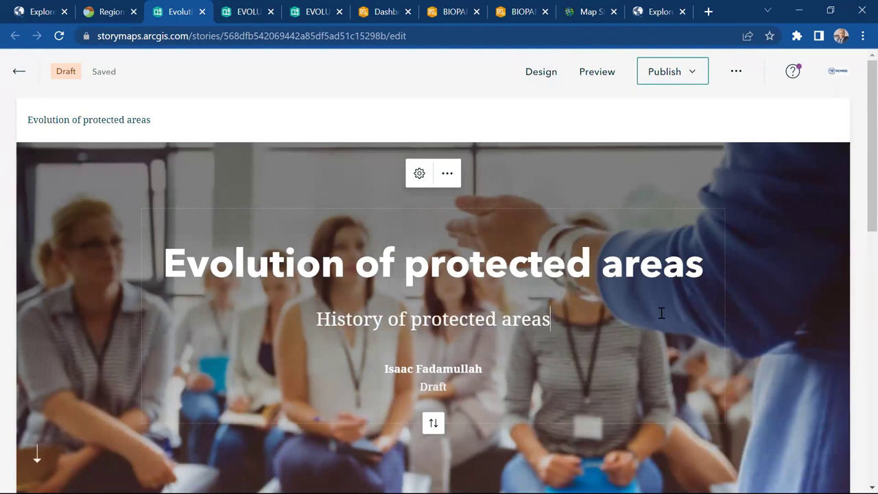
Below the cover, add a text block reading "Protected areas areas are..............." and a separator beneath it.
scroll(859, 256, down, 1)
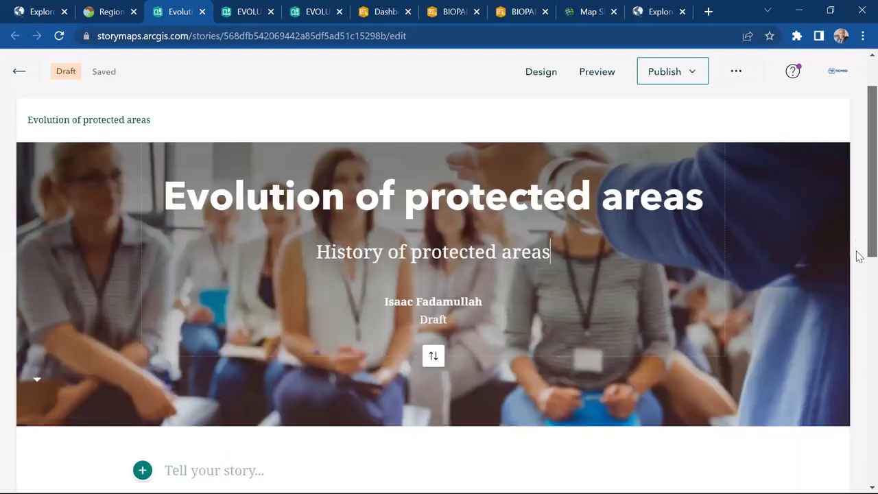
scroll(859, 256, down, 2)
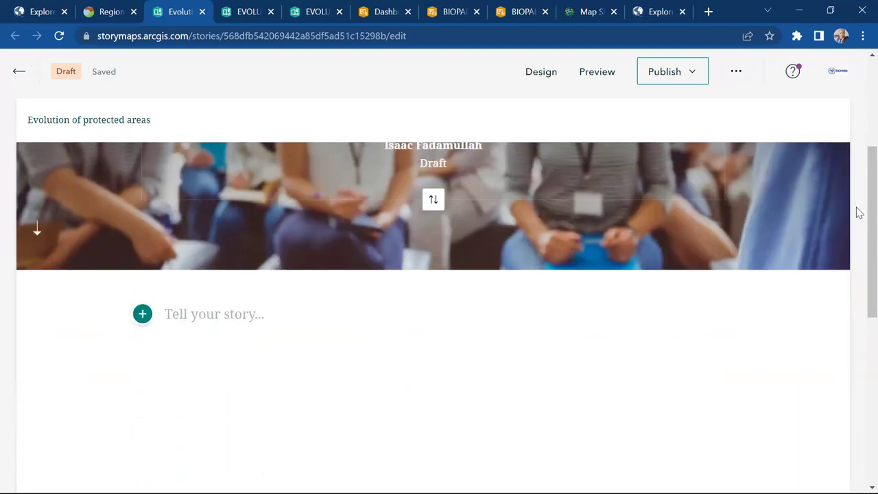
scroll(859, 213, up, 2)
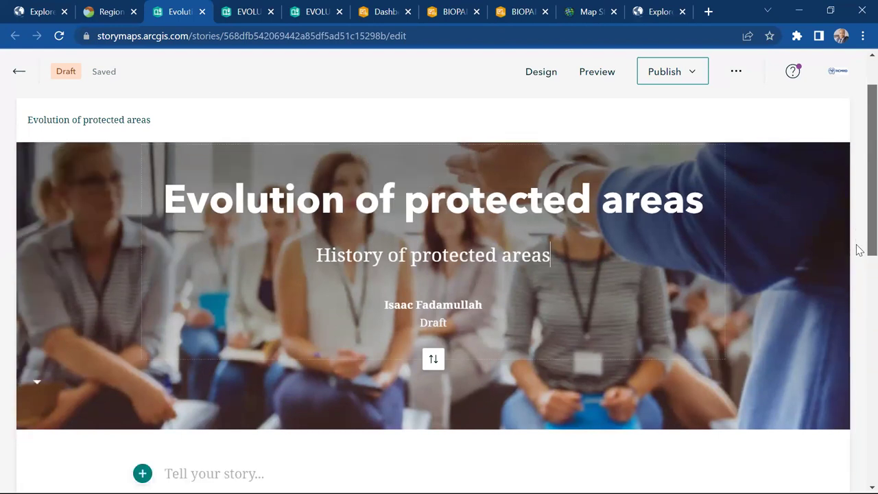
scroll(859, 251, down, 3)
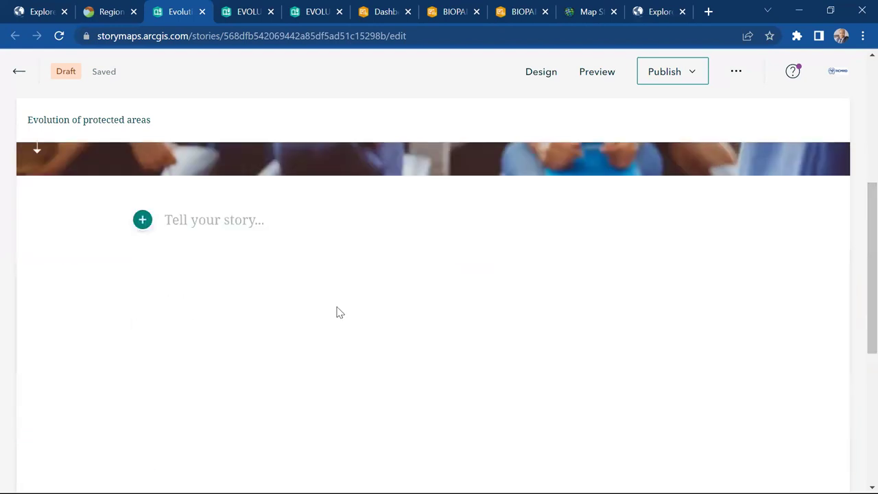
click(144, 221)
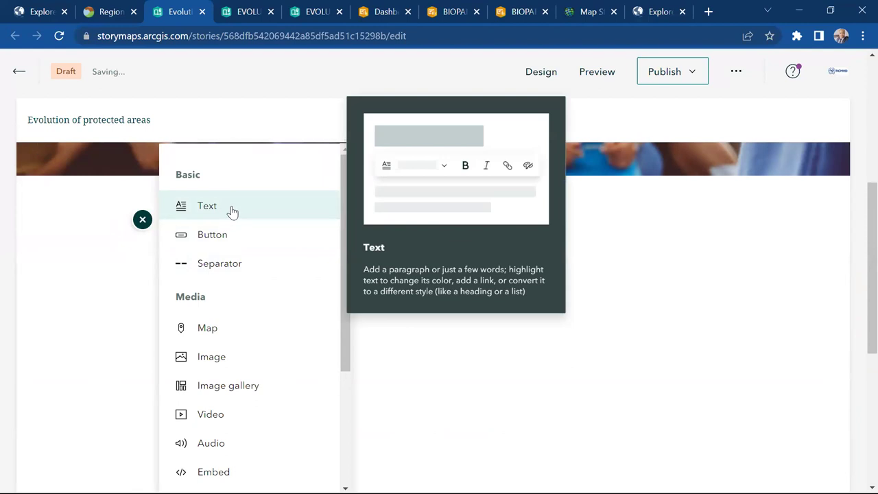
click(232, 209)
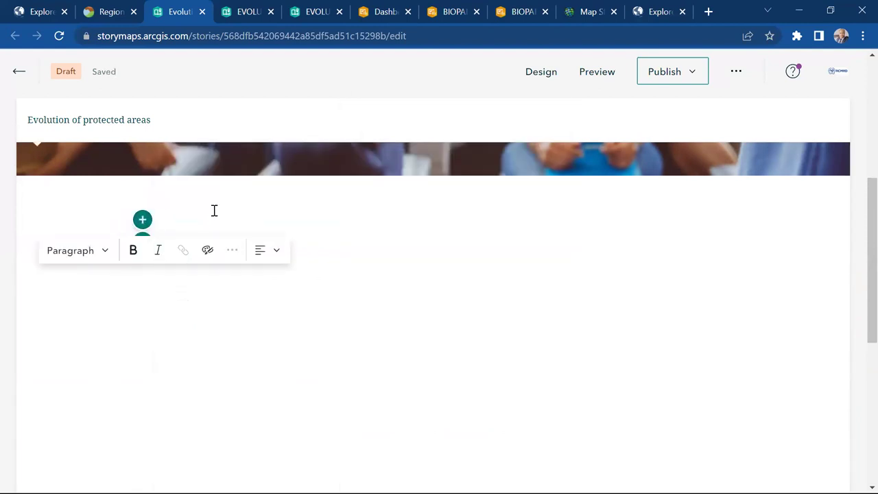
text(Protected areas area)
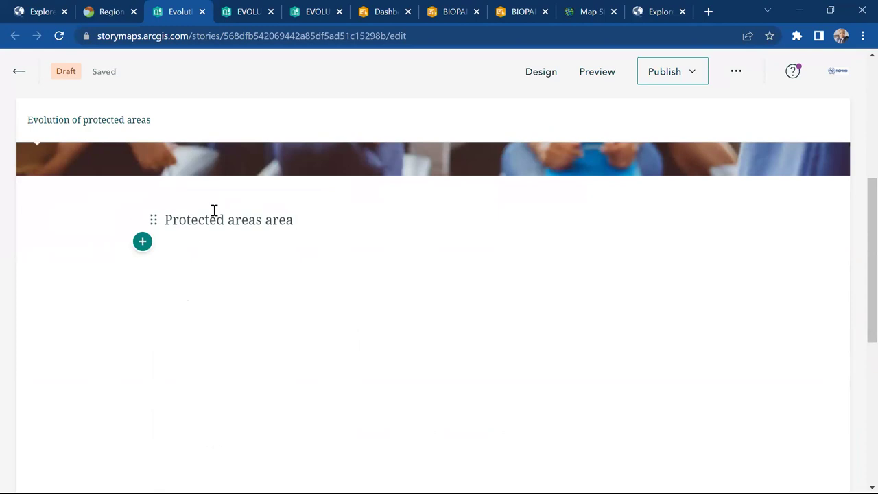
text(...............)
click(141, 245)
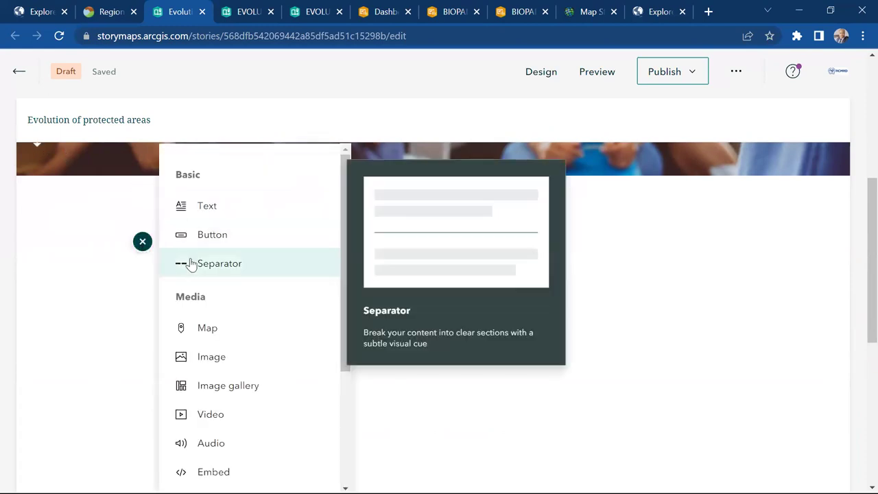
click(189, 259)
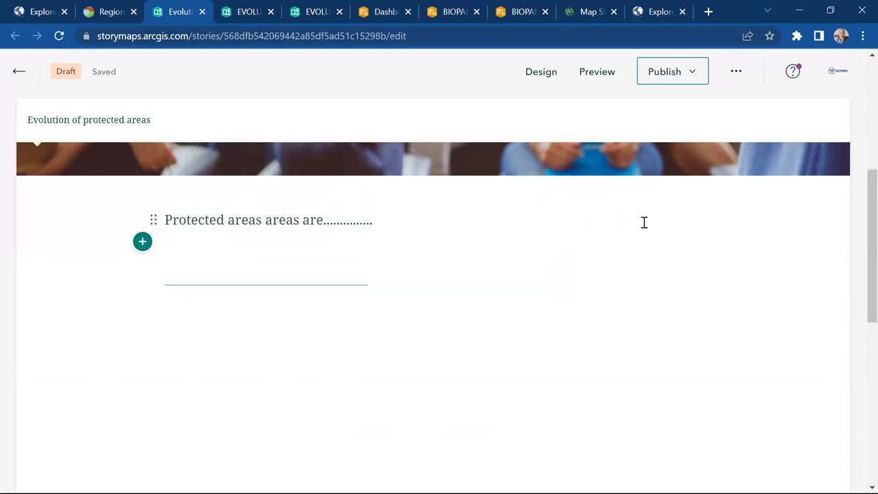
Insert a new paragraph reading "Intorduction" above the paragraph on protected areas.
click(165, 218)
key(Return)
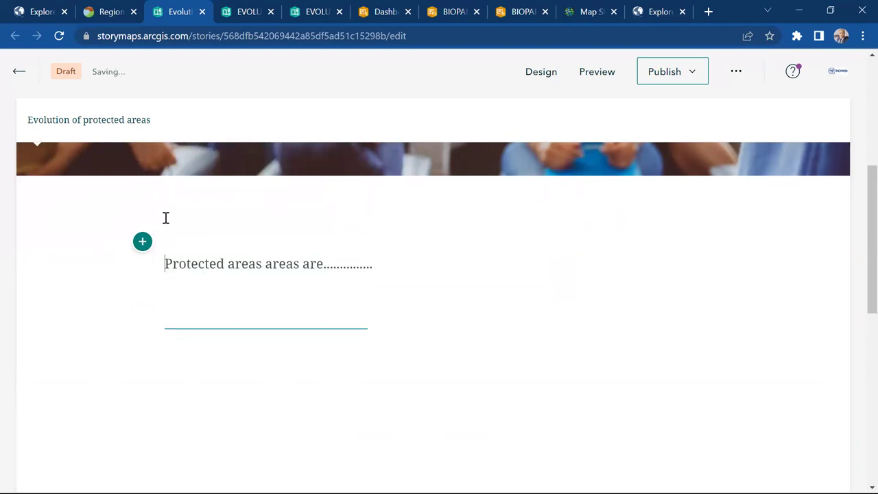
click(169, 224)
text(Intorduction)
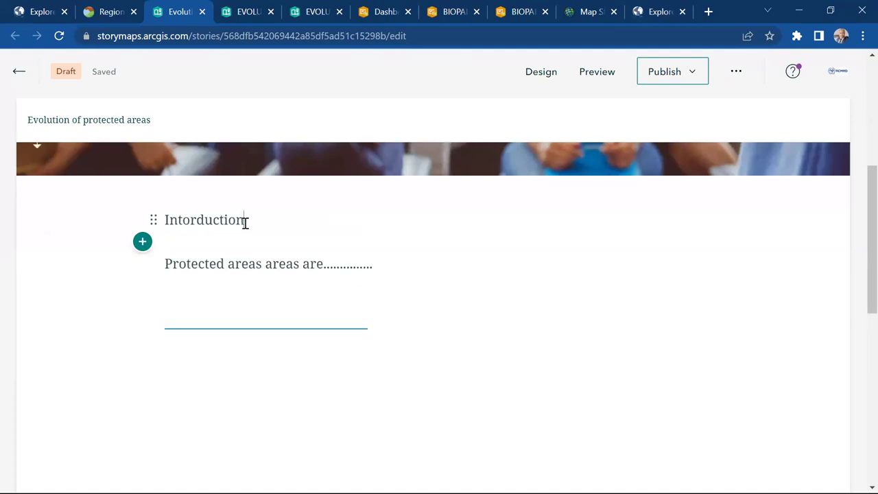
drag(253, 222, 151, 217)
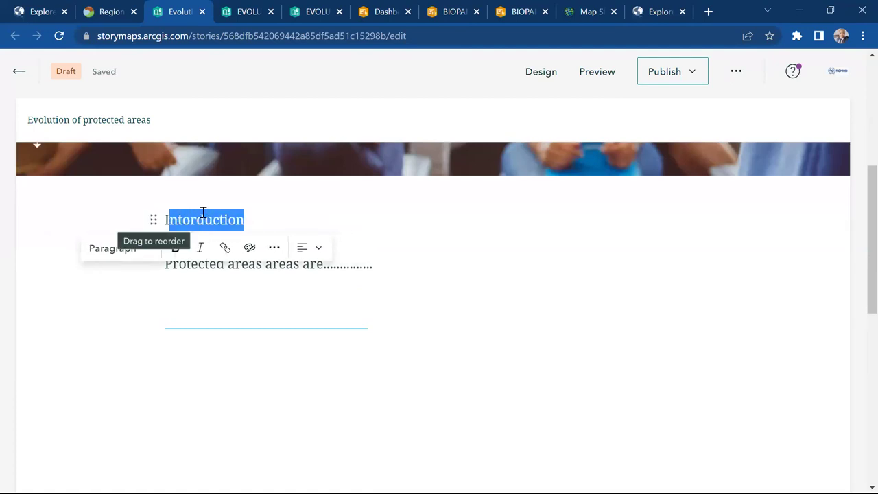
click(255, 218)
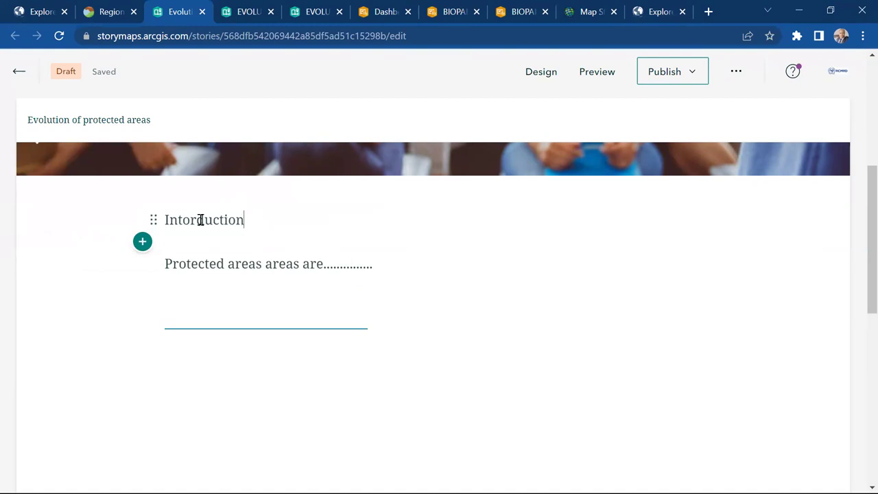
Correct the spelling of the paragraph above the protected areas text to "Introduction".
key(BackSpace)
key(BackSpace)
text(tr)
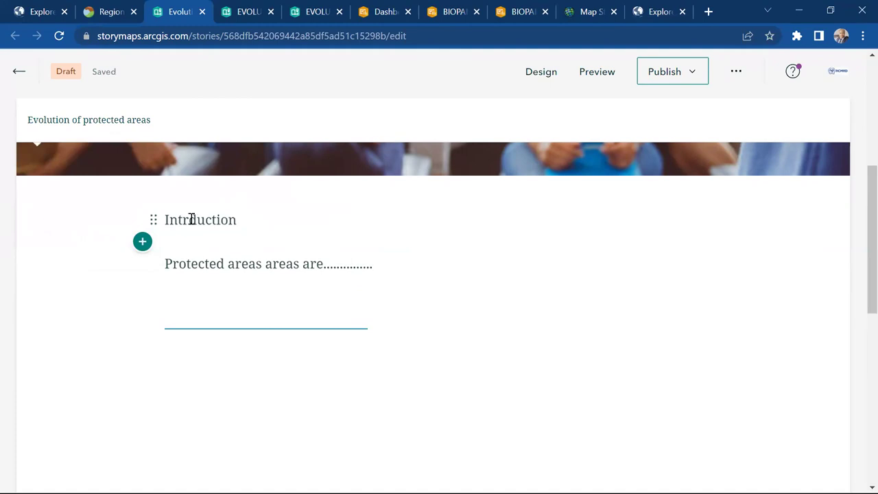
text(o)
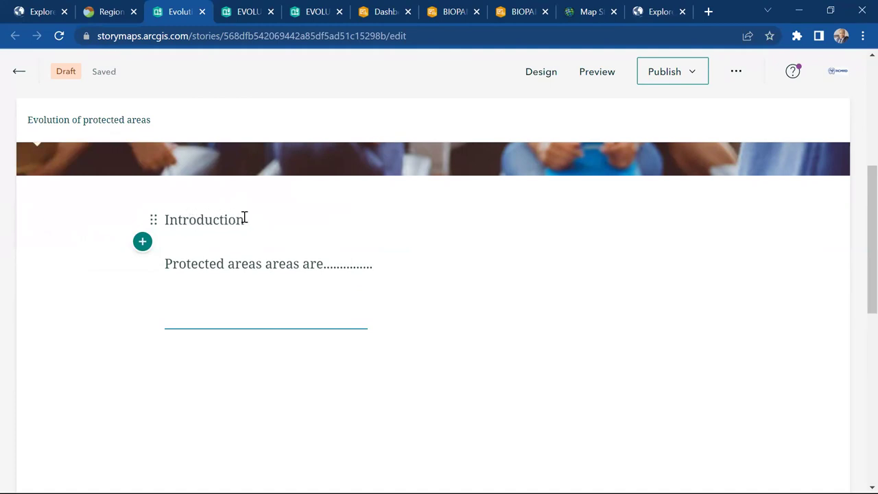
Make the "Introduction" text bold and center-align it.
drag(245, 218, 166, 222)
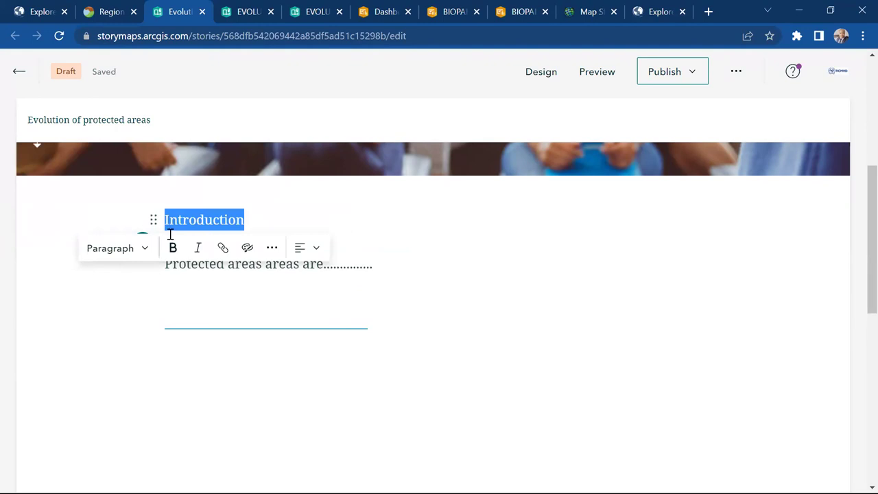
click(306, 247)
click(299, 310)
click(300, 317)
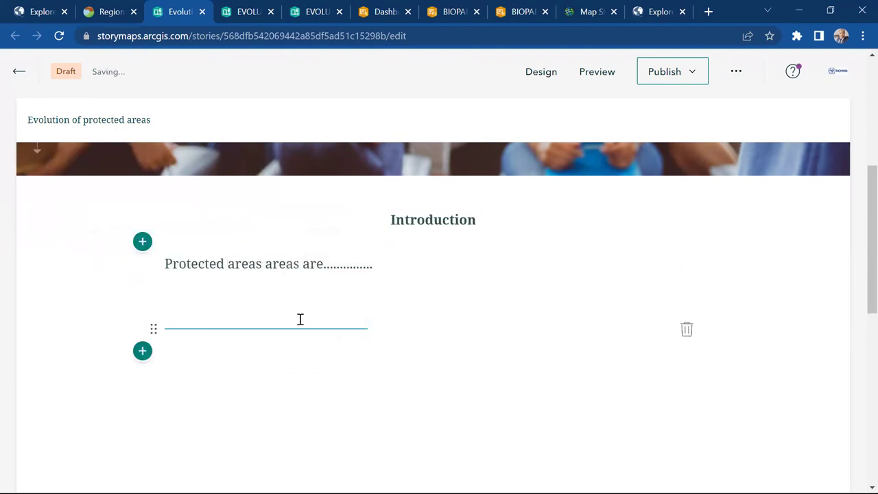
Try to add a new express map below the separator.
click(142, 350)
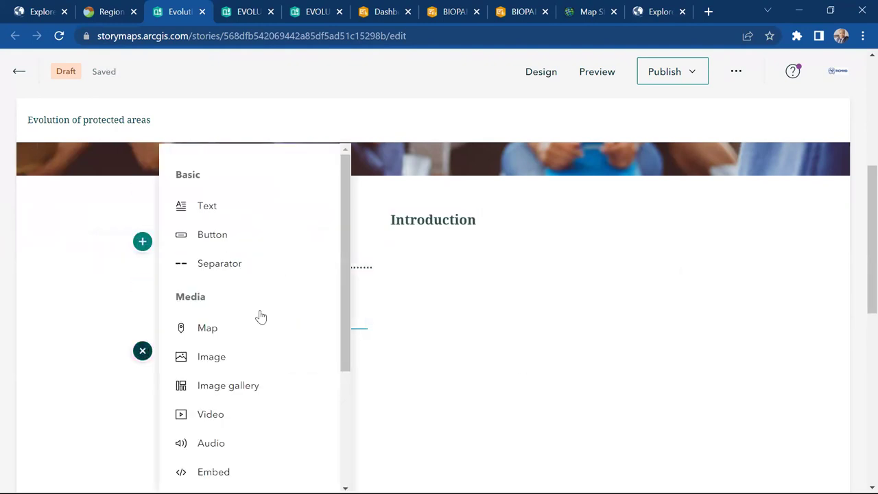
click(207, 328)
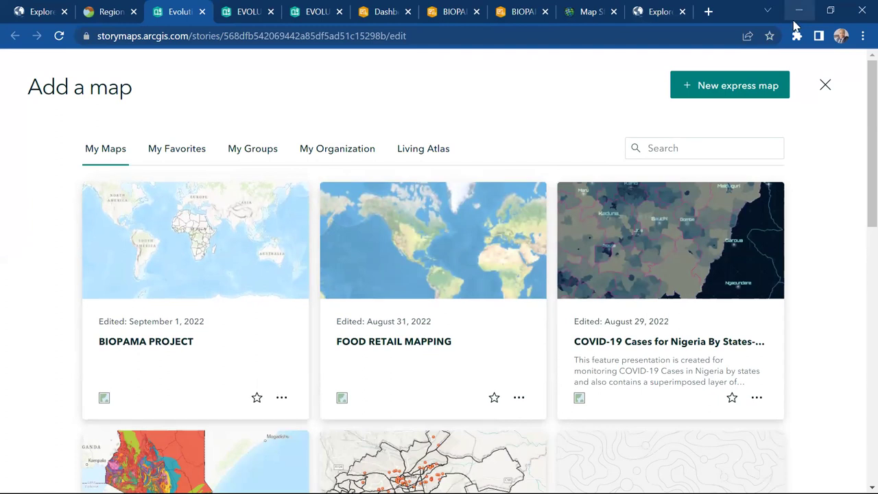
click(739, 89)
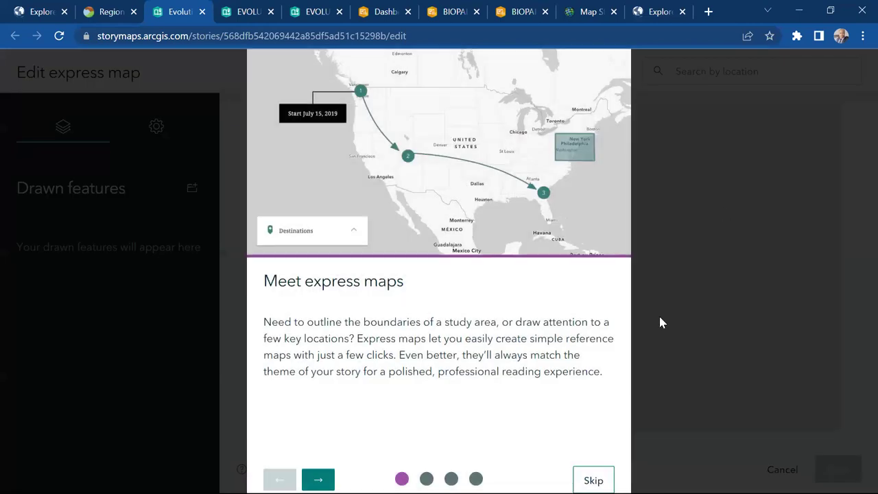
click(832, 11)
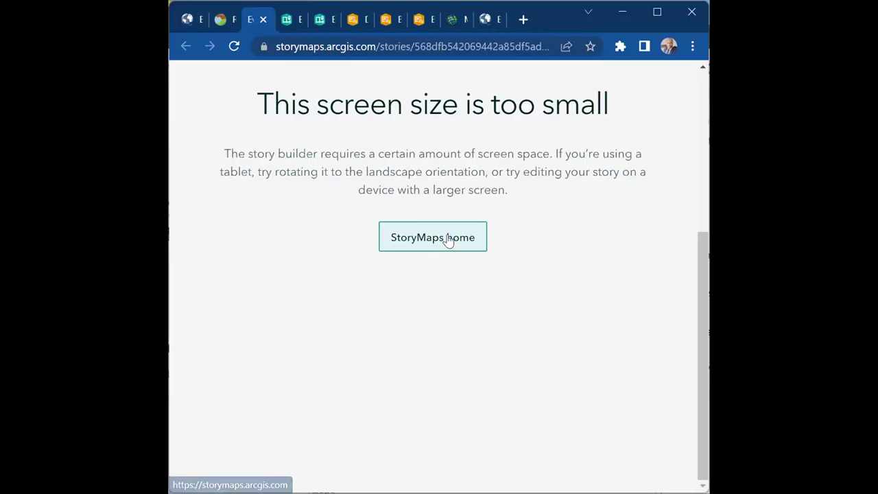
click(656, 12)
scroll(857, 359, down, 5)
scroll(857, 309, up, 3)
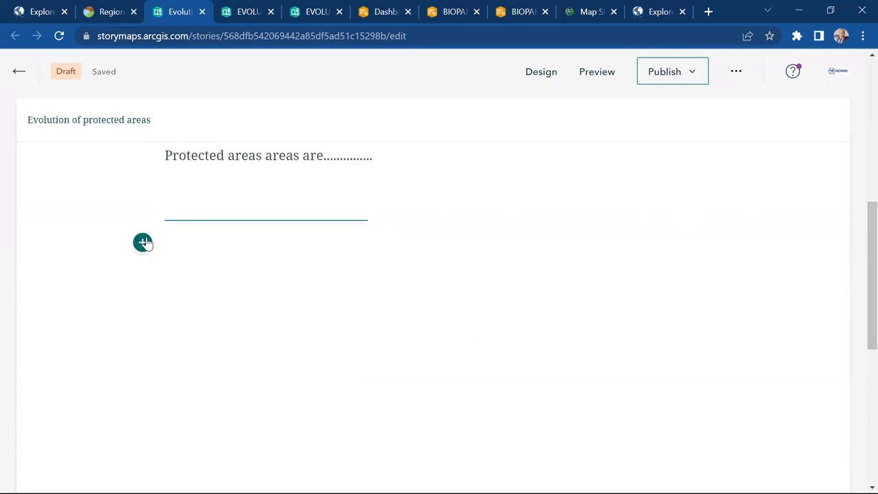
Open the BIOPAMA PROJECT map for placement below the separator and look through its layers and bookmarks.
click(142, 242)
click(206, 327)
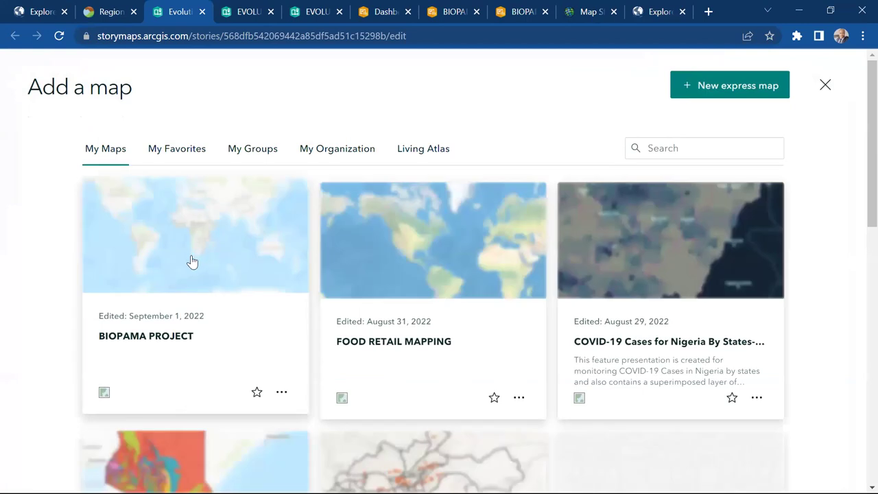
click(192, 260)
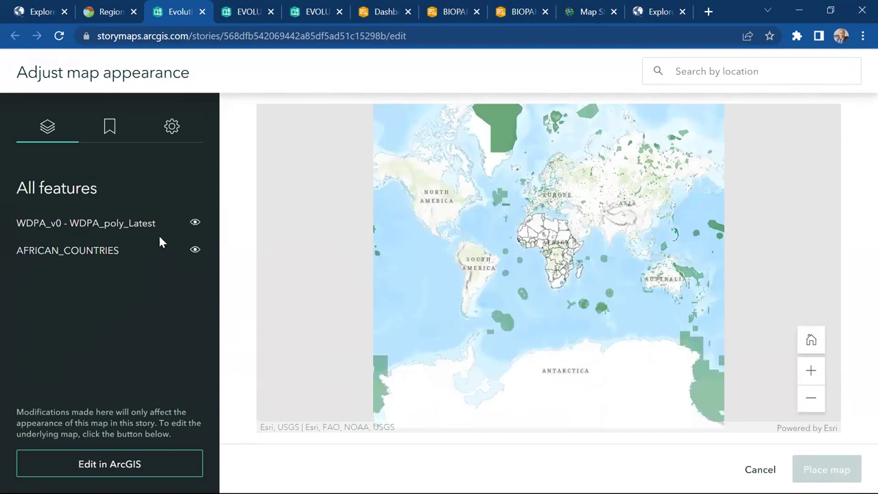
click(111, 130)
click(64, 131)
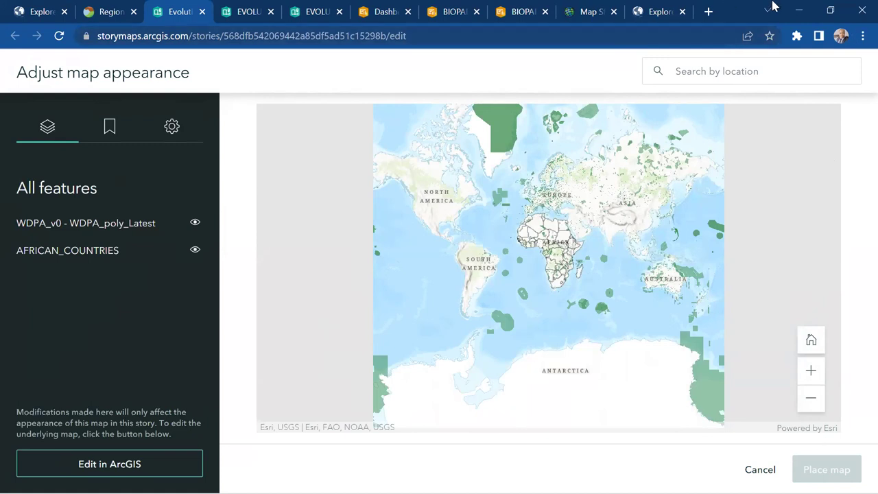
click(830, 12)
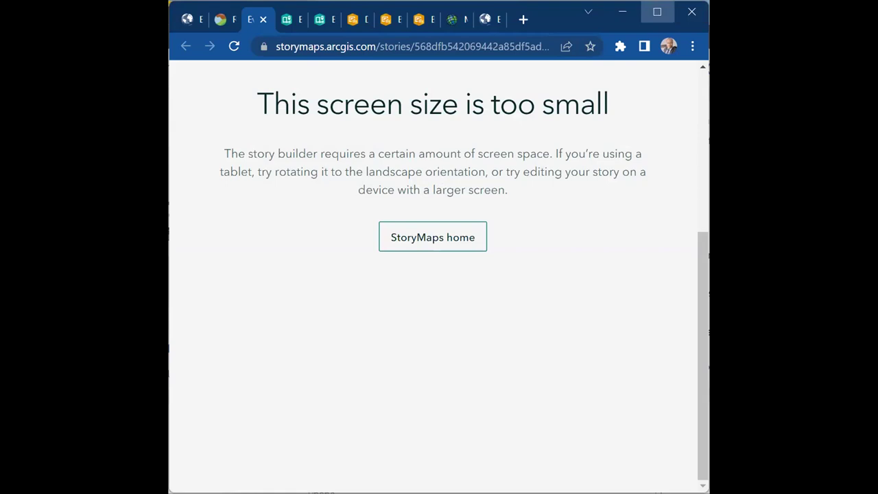
click(657, 11)
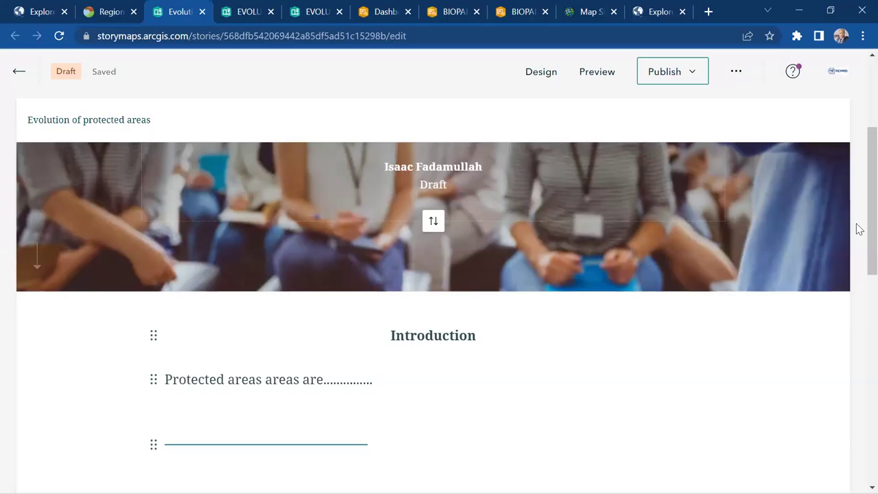
Try to insert the BIOPAMA PROJECT map between the protected areas paragraph and the separator.
scroll(858, 229, down, 3)
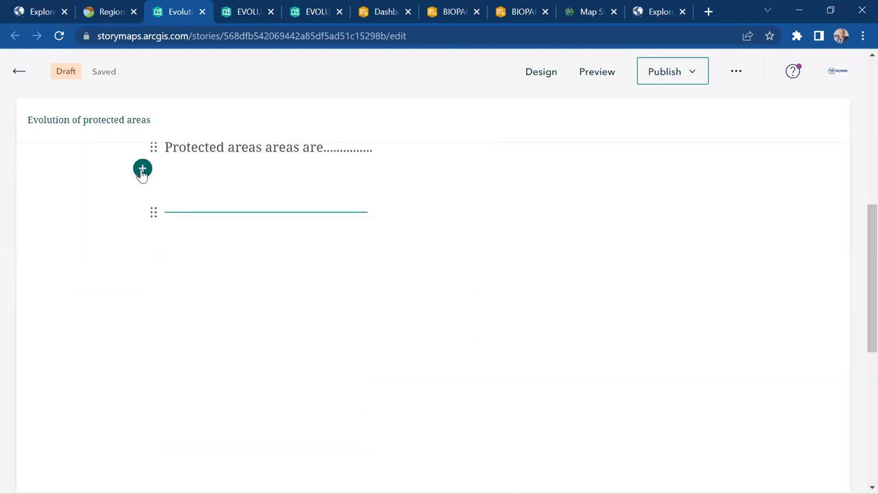
click(142, 168)
click(226, 334)
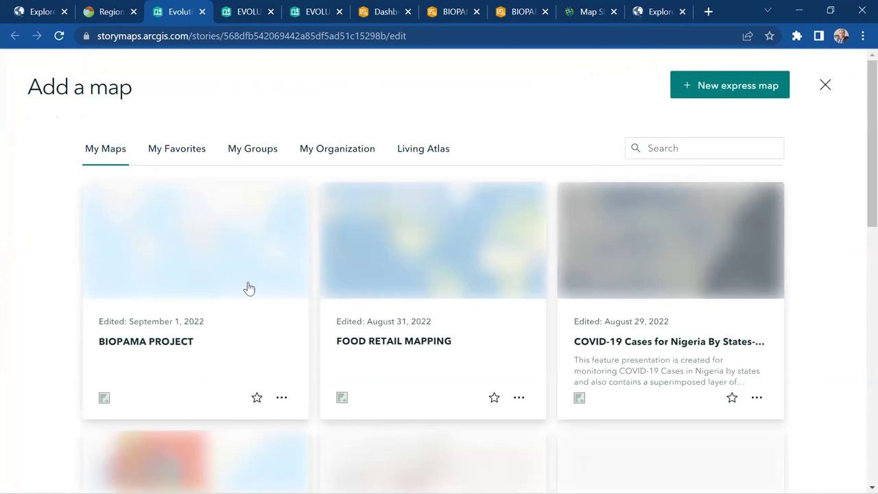
click(219, 277)
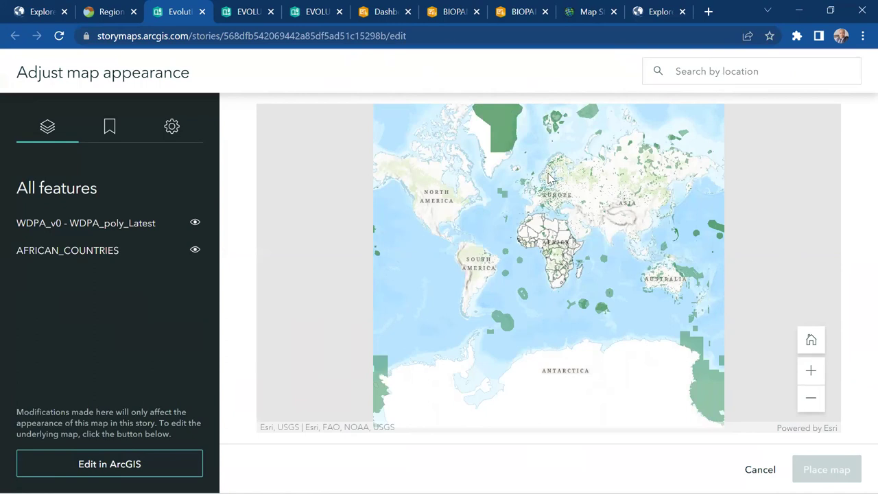
click(832, 13)
click(662, 10)
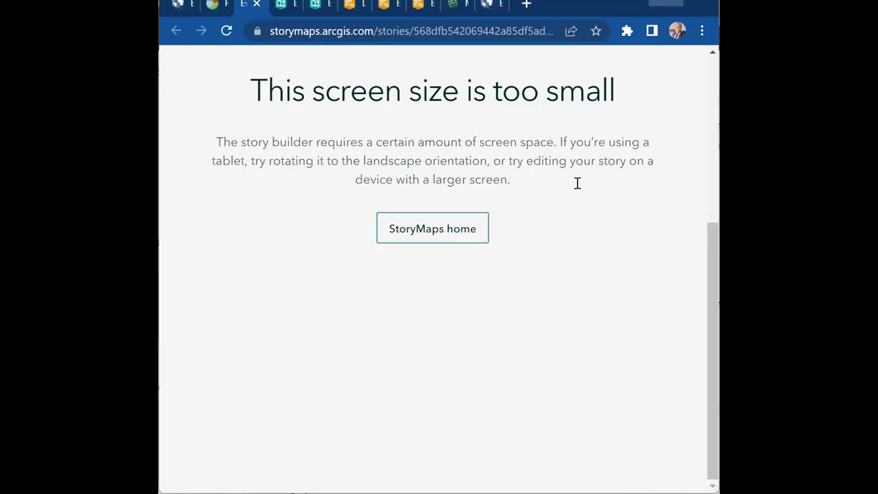
Add an image block below the separator using the capacity picture from the Desktop.
click(142, 235)
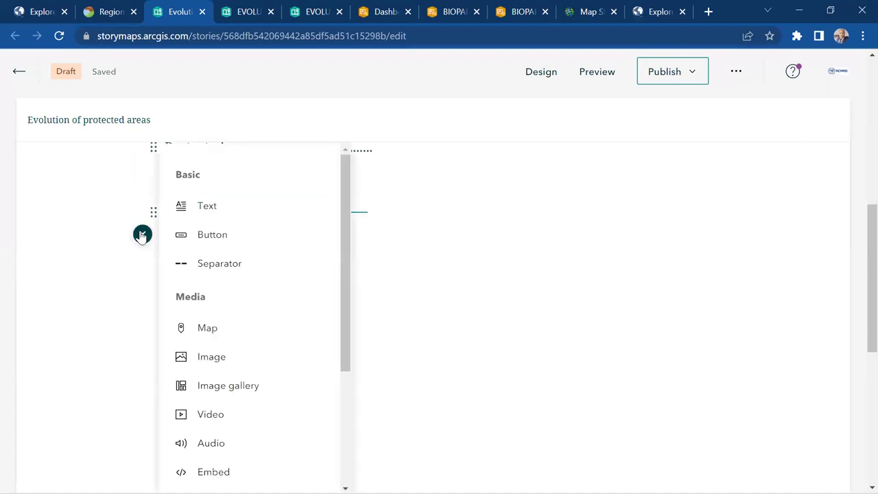
click(196, 361)
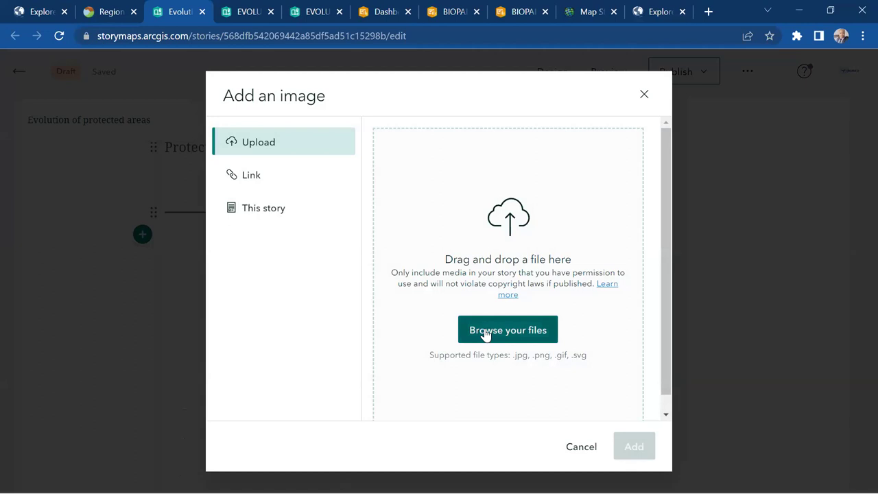
click(485, 332)
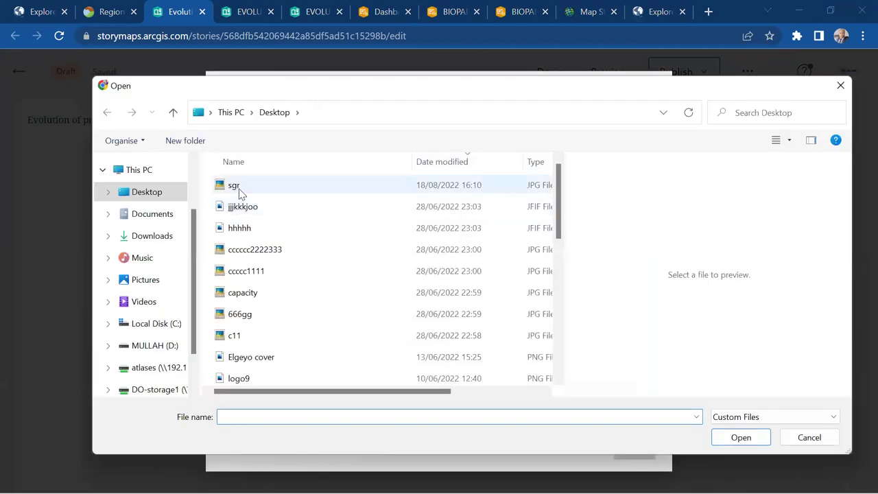
click(238, 189)
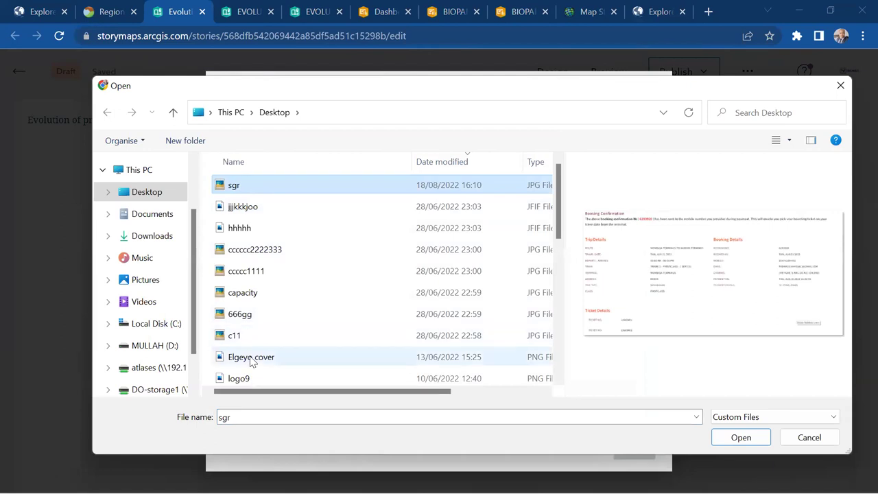
click(243, 293)
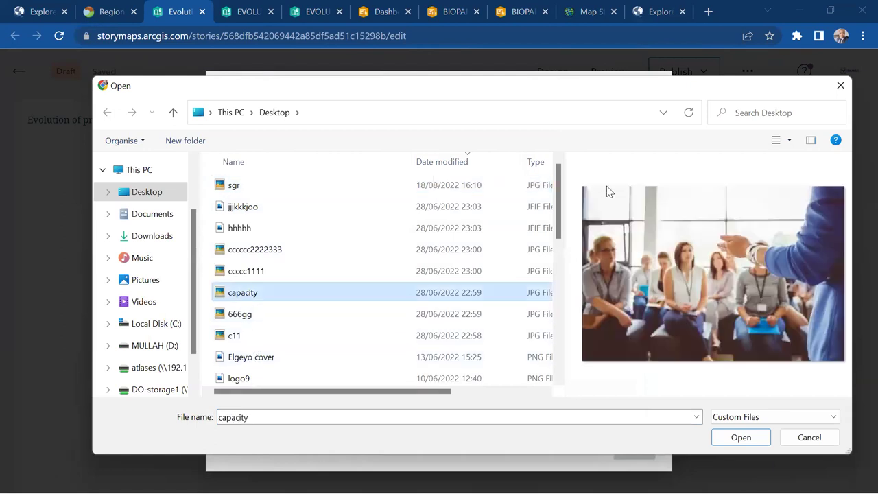
key(Return)
click(624, 439)
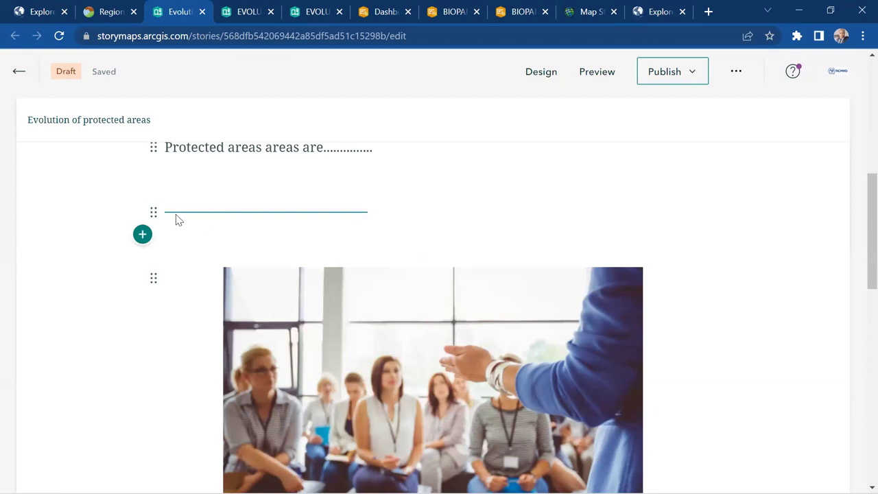
Insert a text paragraph reading "Karura" between the separator and the image.
click(143, 234)
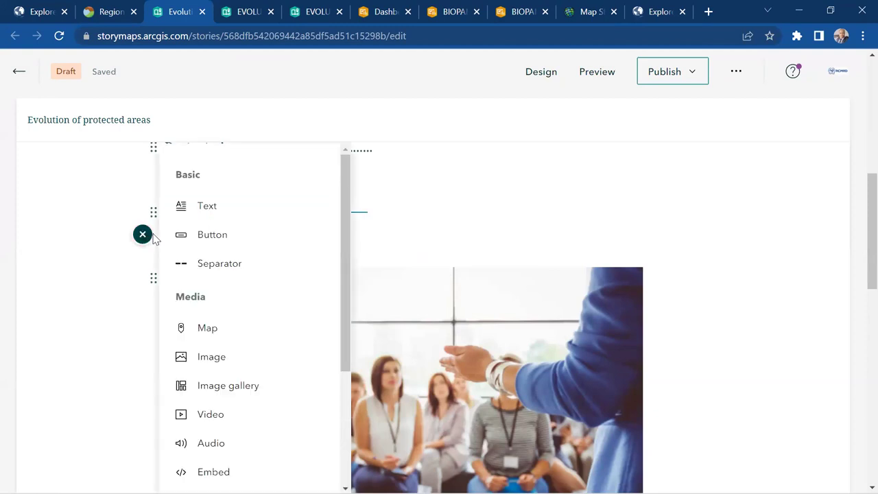
click(202, 210)
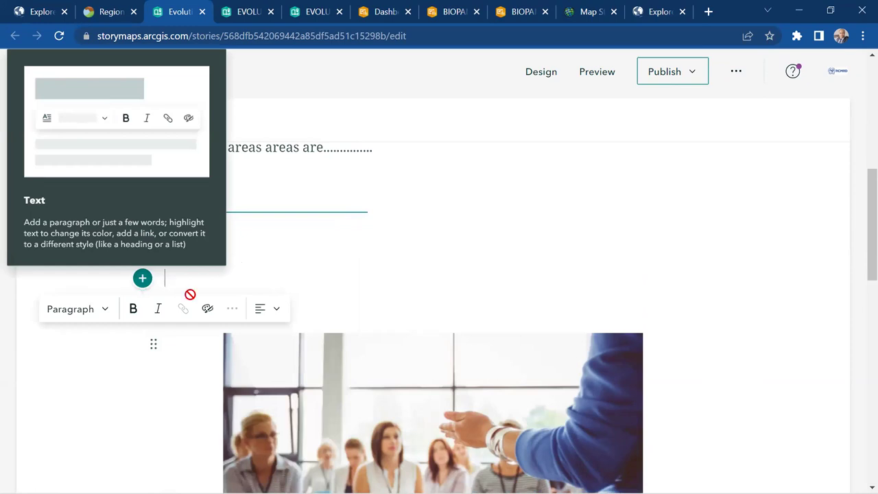
text(;;;;)
key(BackSpace)
key(BackSpace)
text(Karura)
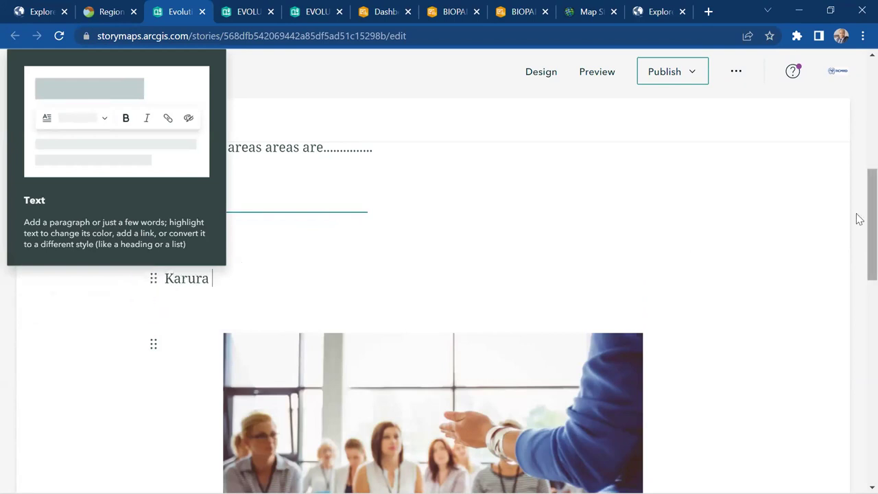
Enter "caption1" as the caption of the capacity image.
click(858, 326)
scroll(411, 257, up, 1)
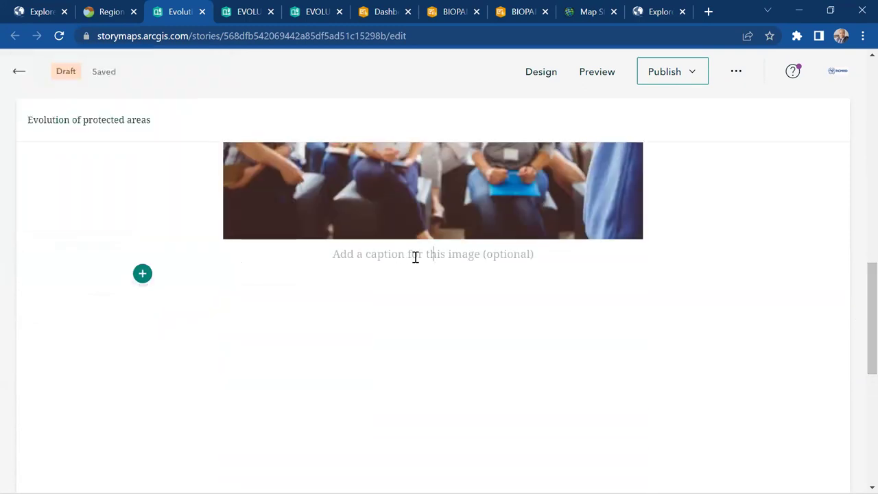
text(caption1)
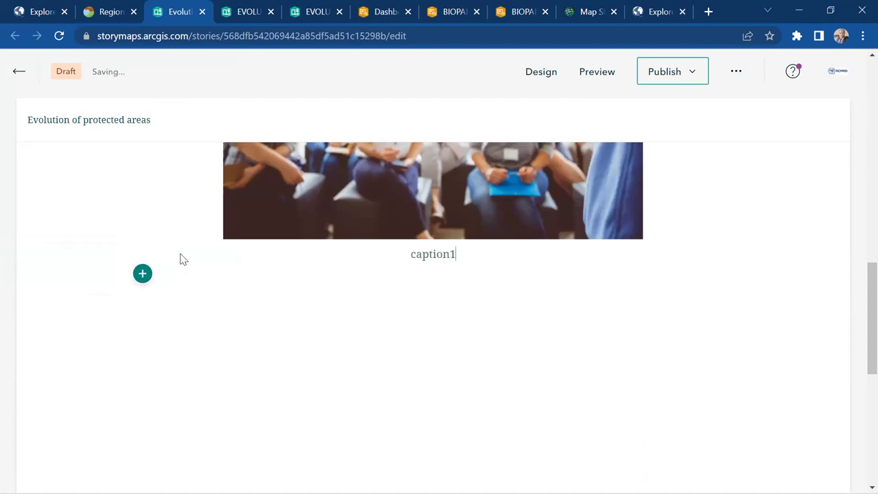
Add a swipe block below the captioned image.
click(142, 274)
drag(345, 313, 358, 436)
click(226, 322)
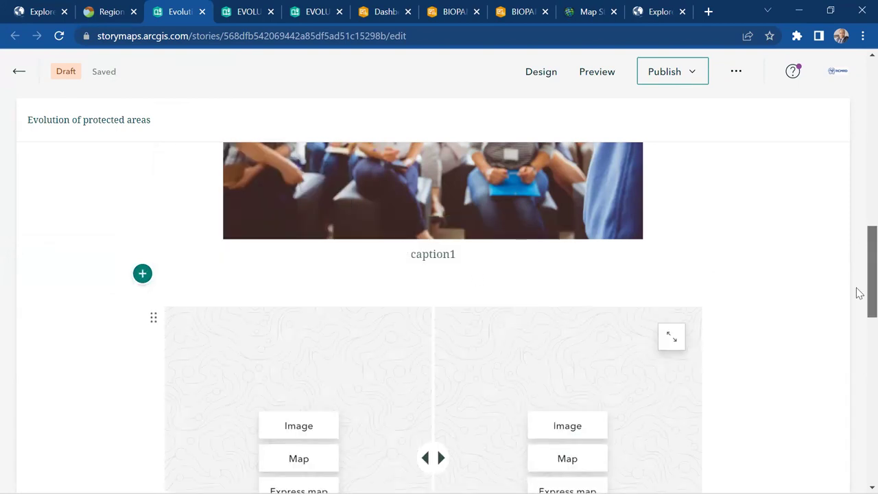
Add the sgr picture from the Desktop as the image for the left half of the swipe block.
scroll(857, 295, down, 4)
scroll(583, 297, up, 2)
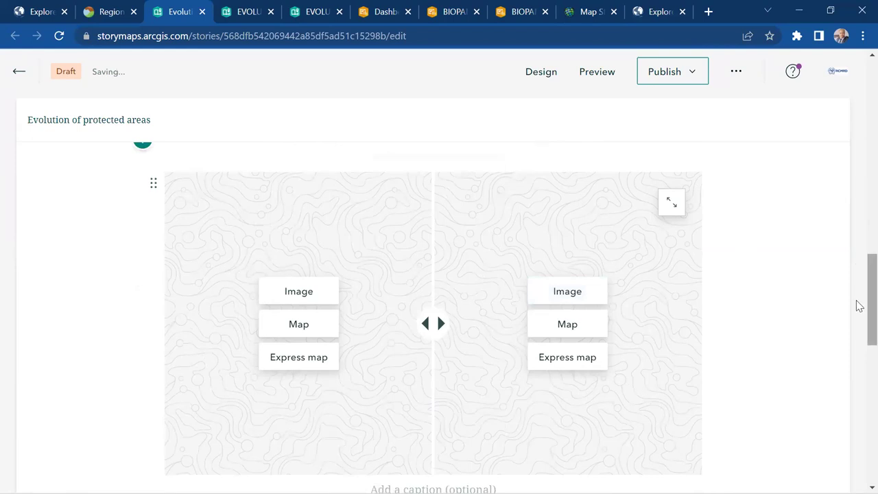
scroll(857, 302, down, 3)
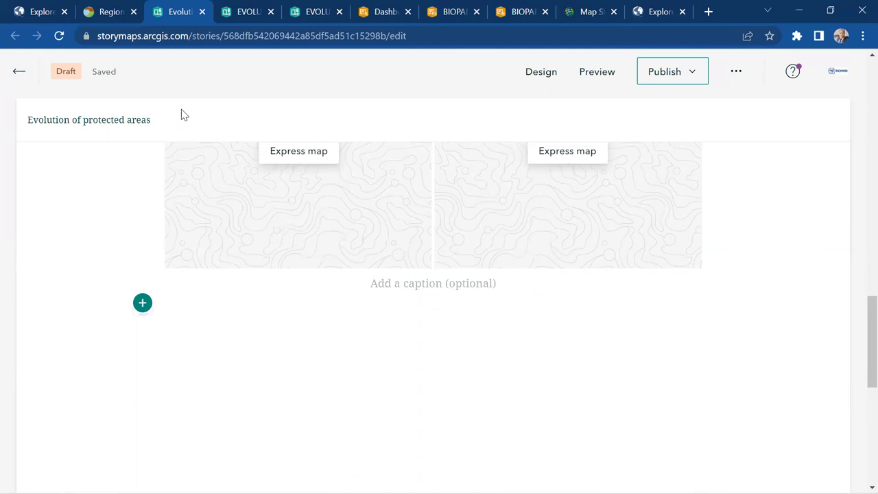
scroll(855, 288, up, 2)
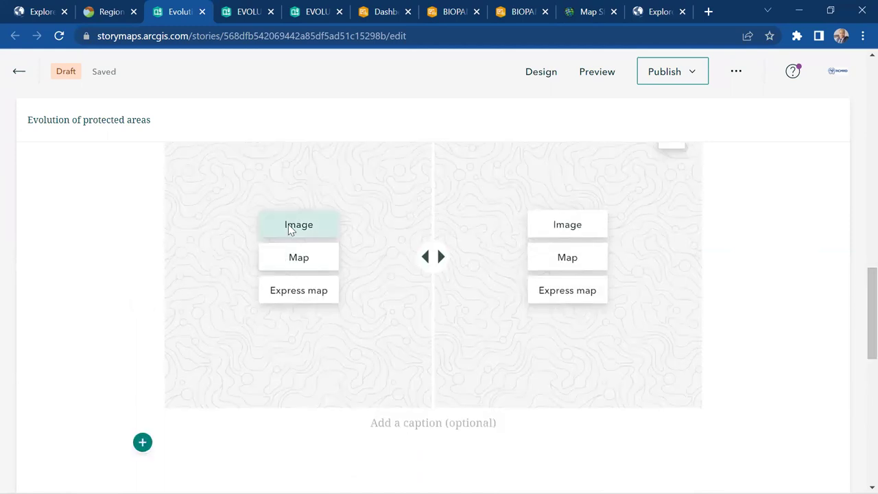
click(294, 226)
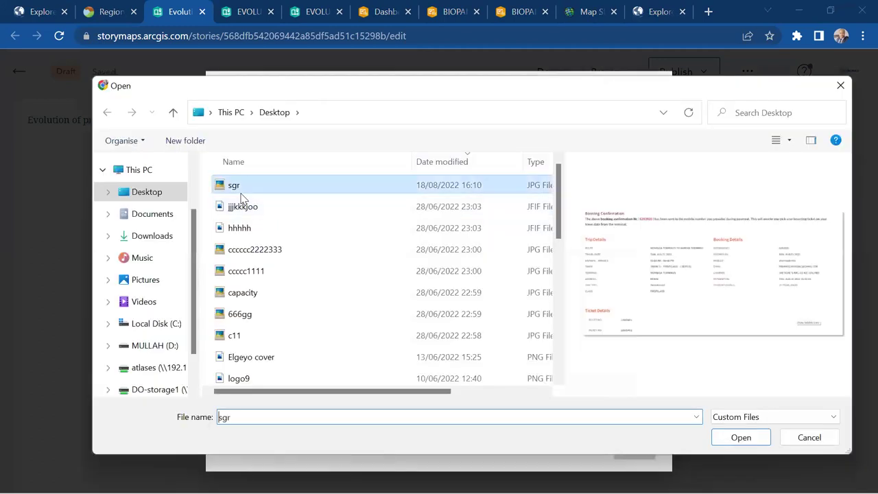
double_click(239, 185)
click(632, 444)
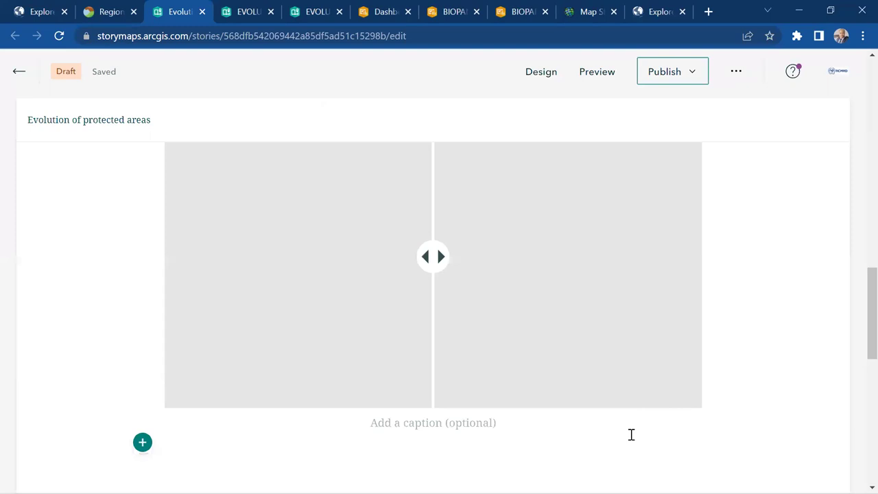
Add the cccccc2222333 picture from the Desktop as the image for the right half of the swipe block.
click(575, 260)
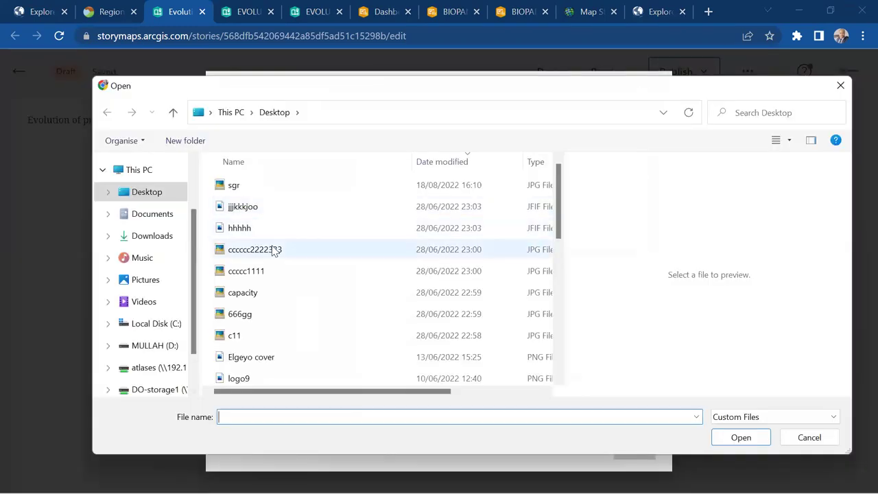
click(273, 250)
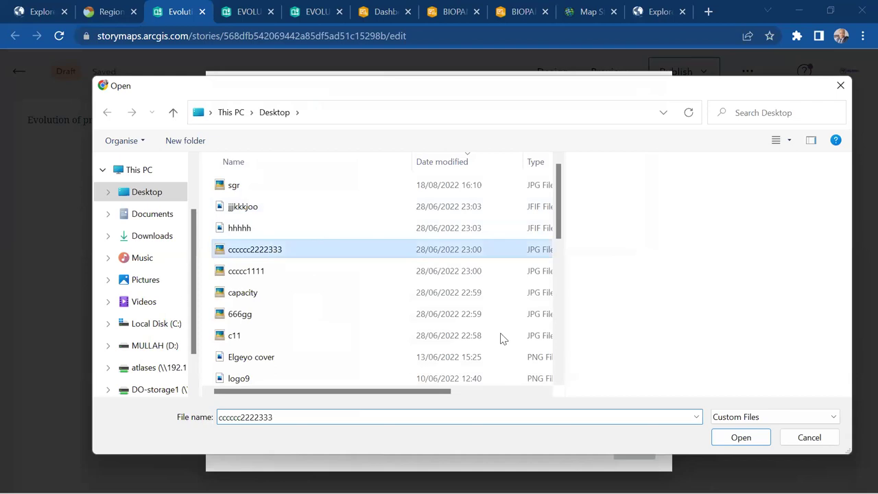
key(Return)
click(630, 442)
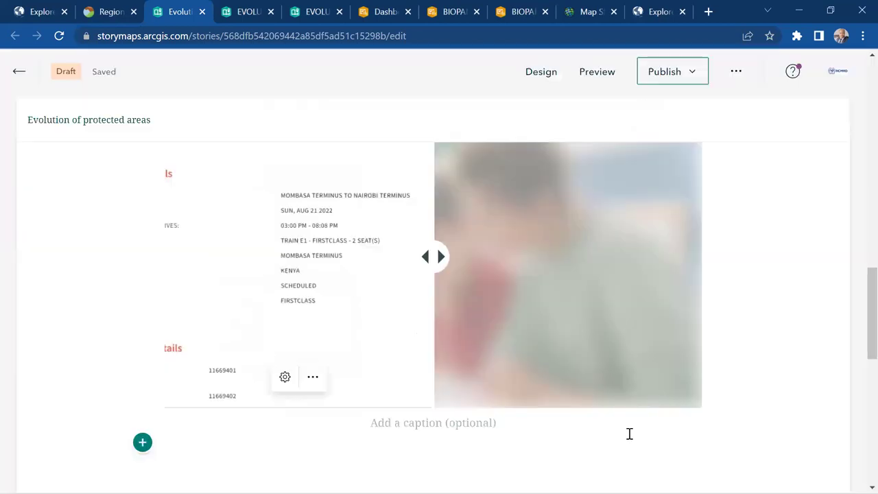
Try the swipe divider between the two images and enlarge the swipe block to span the full story width.
drag(427, 256, 776, 210)
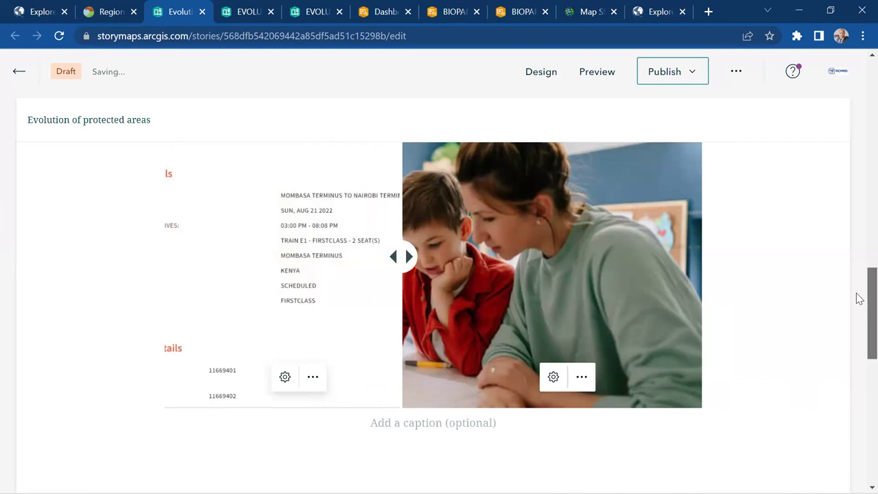
scroll(860, 299, up, 2)
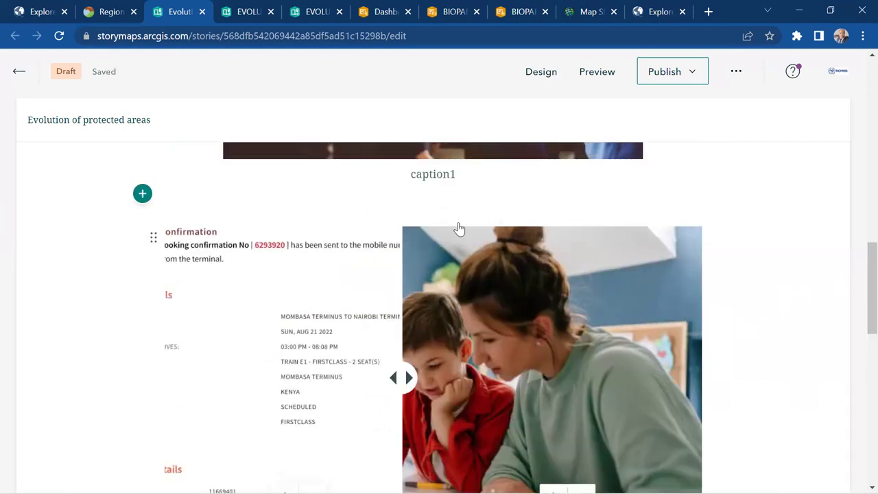
mouse_move(405, 233)
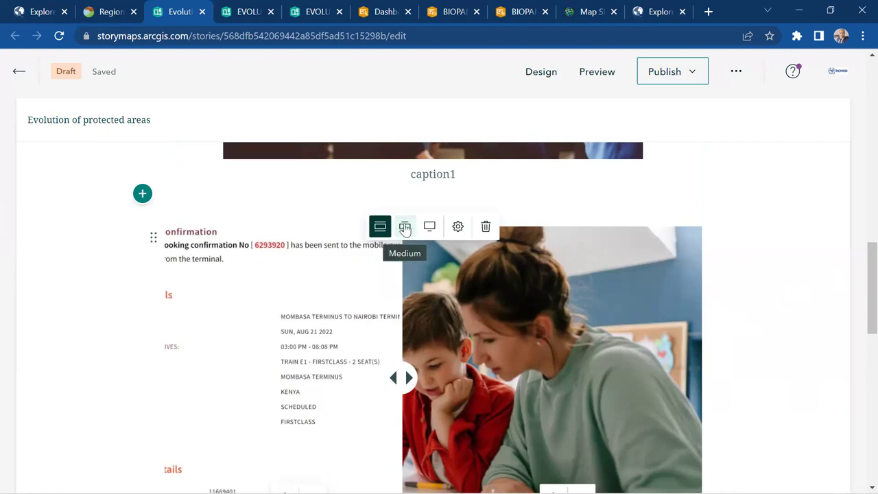
click(429, 226)
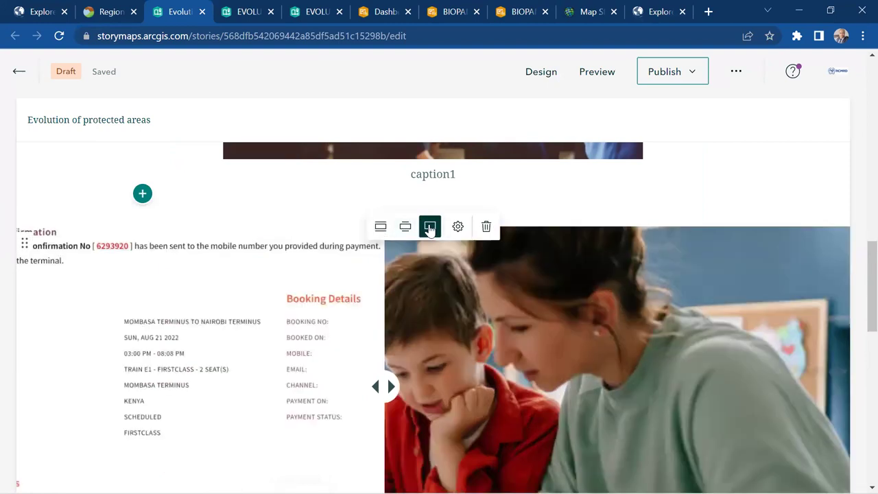
Examine the basic, media and immersive content blocks that can be added below the swipe block.
scroll(856, 320, down, 4)
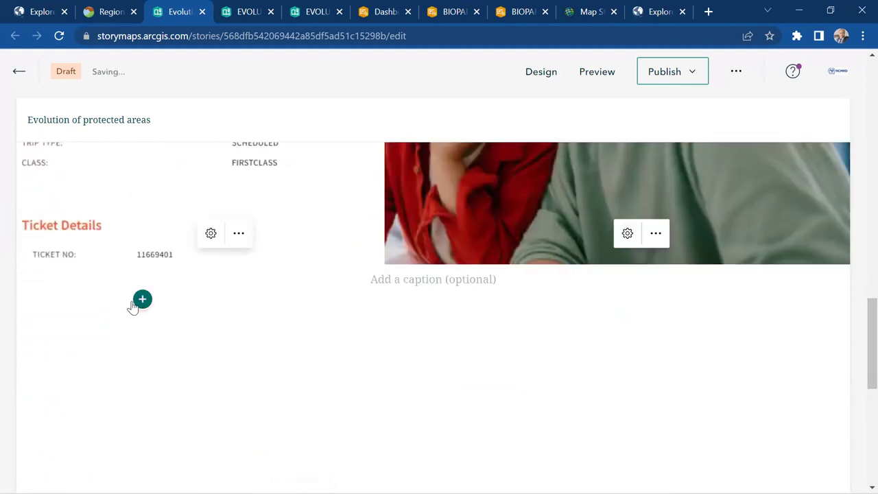
click(140, 302)
drag(346, 291, 368, 425)
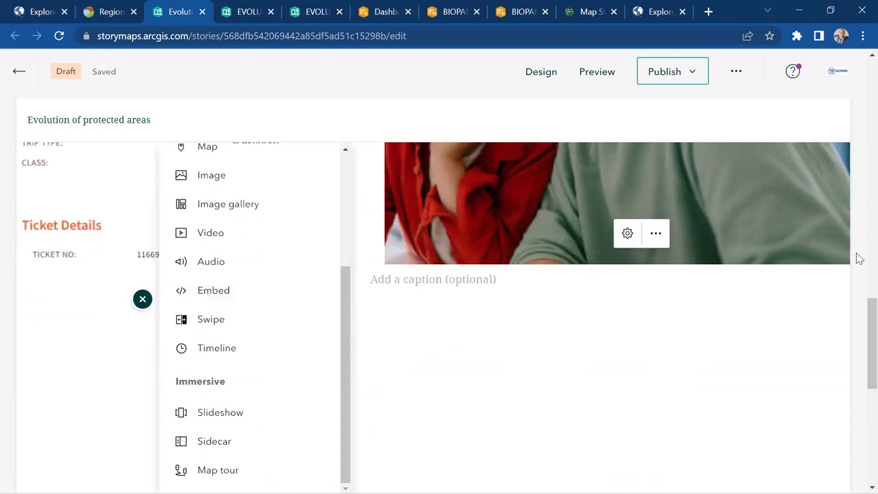
scroll(857, 398, down, 5)
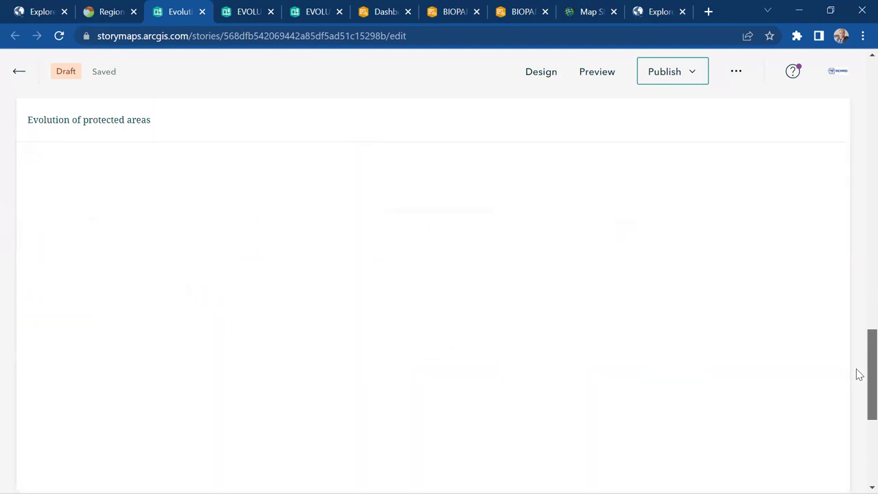
drag(858, 378, 857, 329)
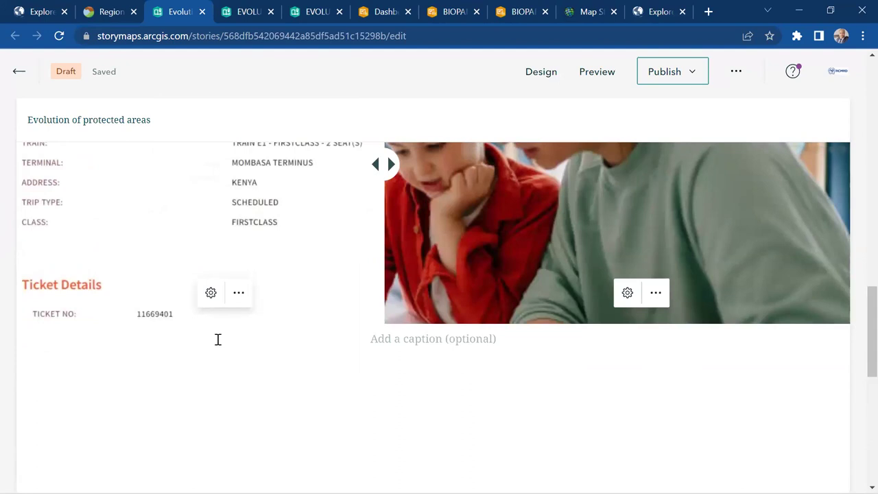
click(142, 358)
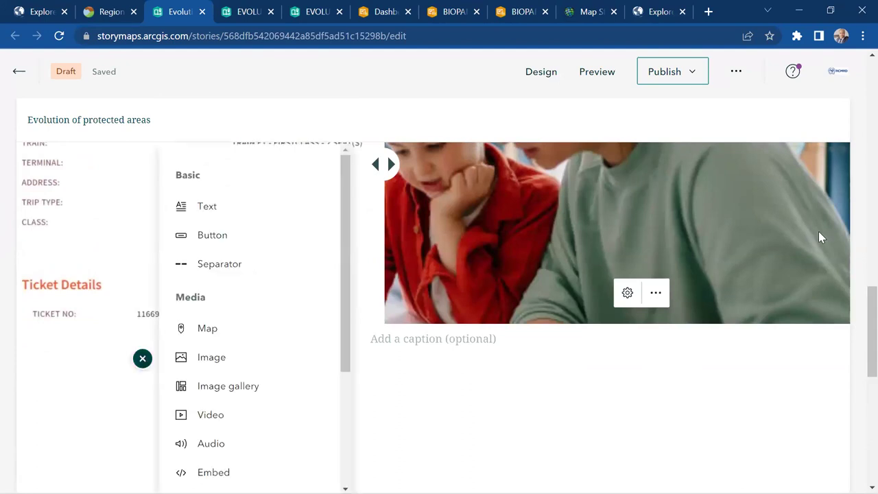
Go to the credits section at the end of the story and place the cursor in its heading.
drag(857, 306, 859, 365)
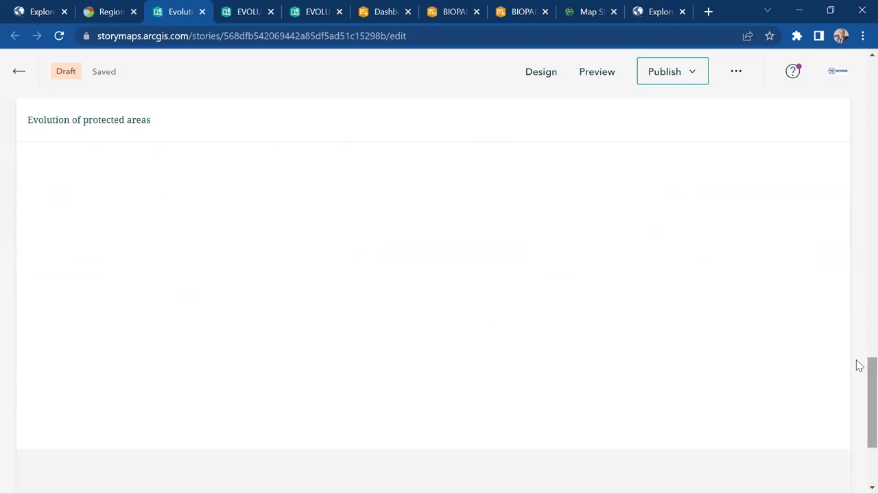
scroll(859, 365, down, 3)
click(280, 340)
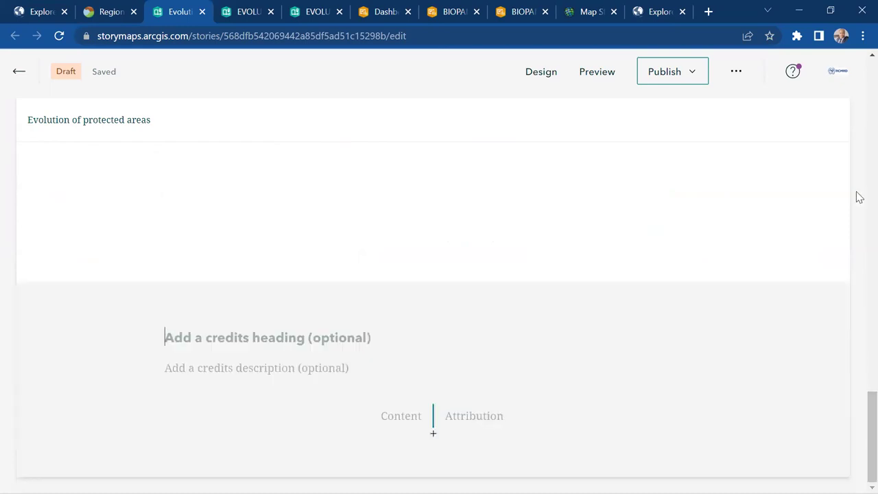
Preview the draft story from its cover, and return to editing it.
drag(858, 405, 857, 205)
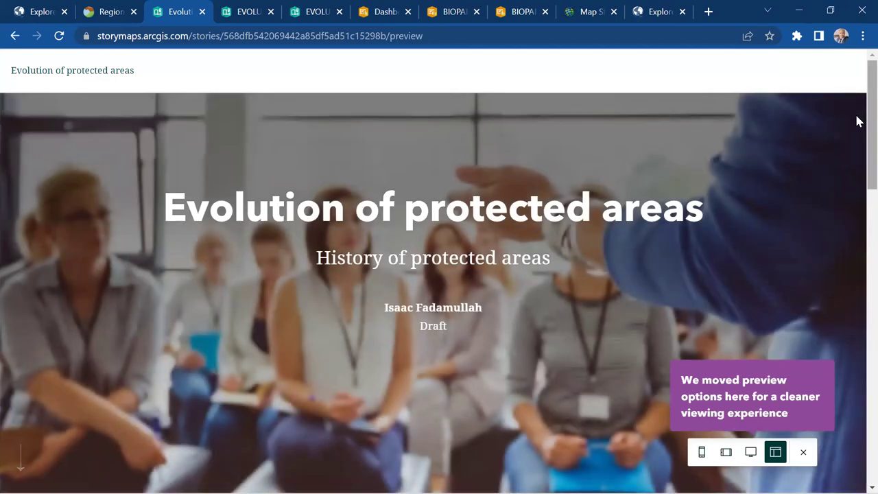
drag(869, 122, 855, 66)
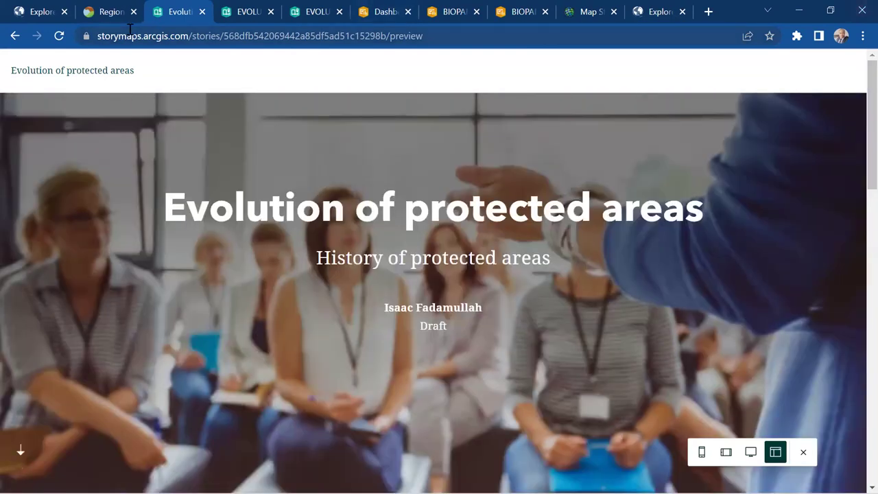
click(15, 37)
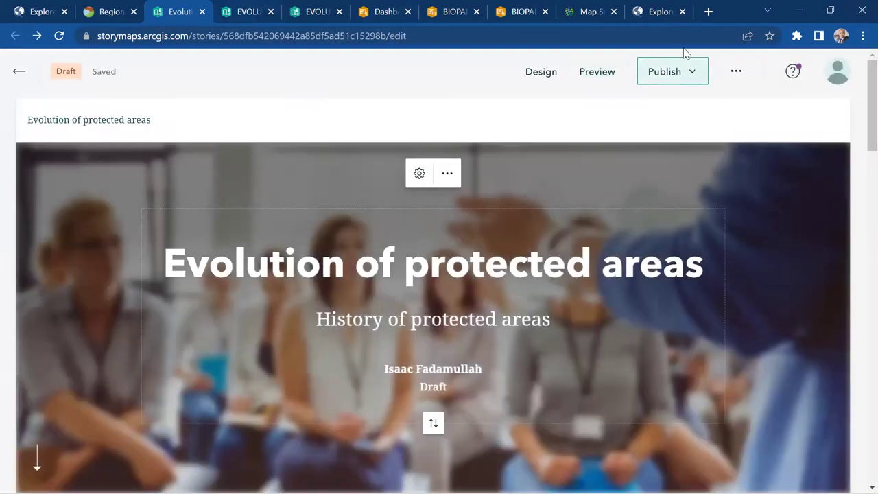
Check the sharing levels and group sharing options for publishing the story, and close them without publishing.
click(693, 72)
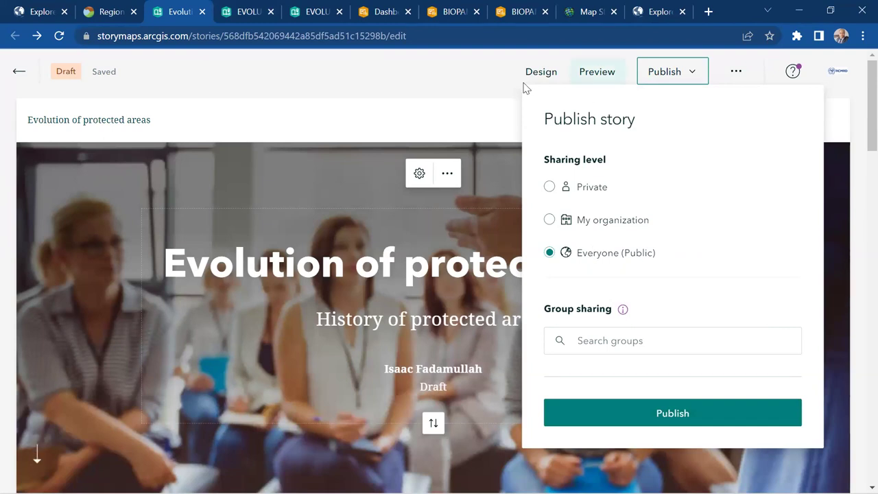
click(485, 85)
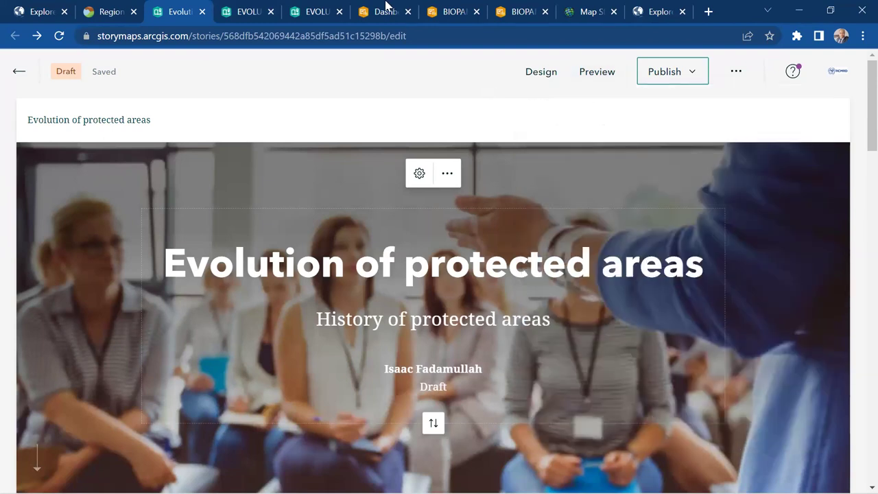
Switch to the reference story EVOLUTION OF PROTECTED AREAS and examine its content from the cover to the National Parks section and sidecar.
click(244, 10)
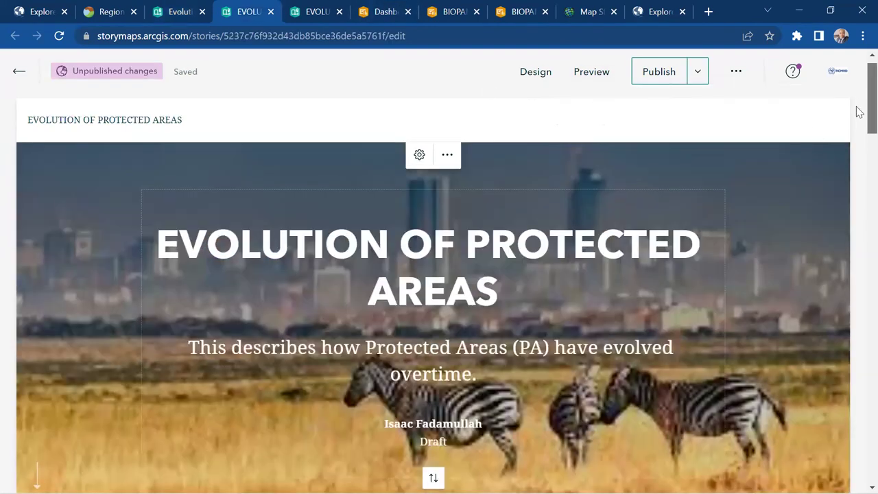
scroll(857, 128, down, 6)
scroll(857, 192, down, 10)
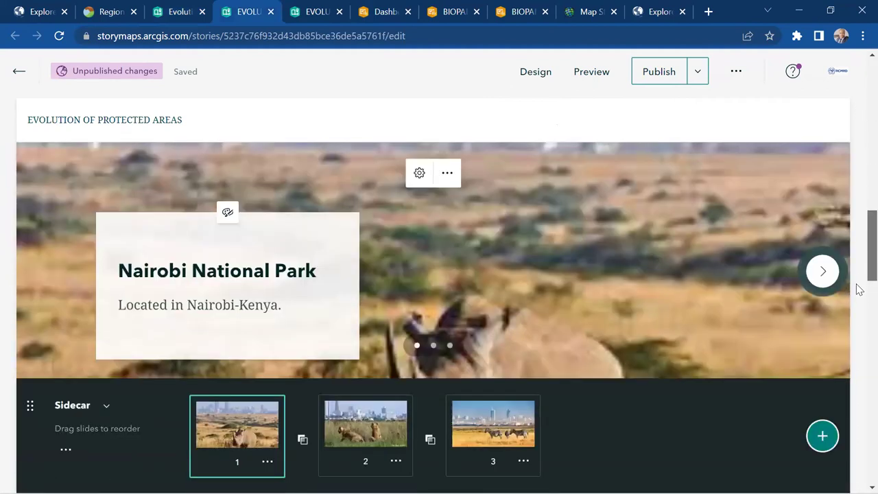
scroll(859, 384, down, 5)
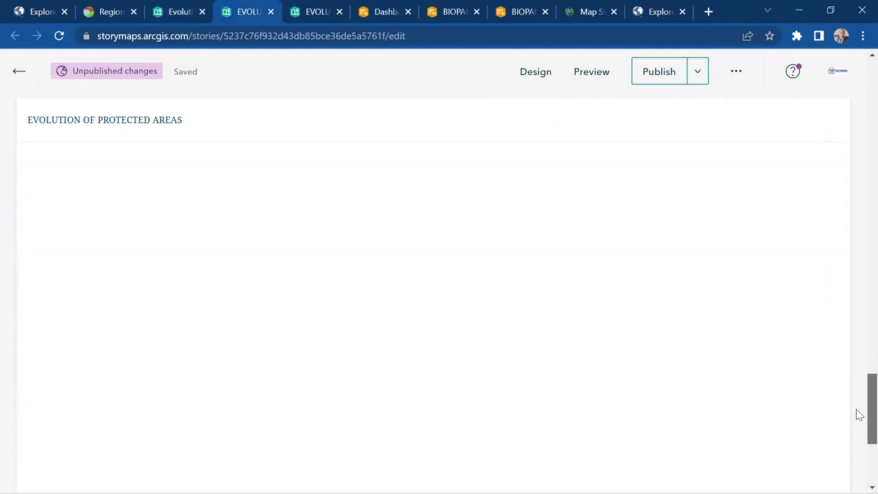
drag(859, 393, 857, 68)
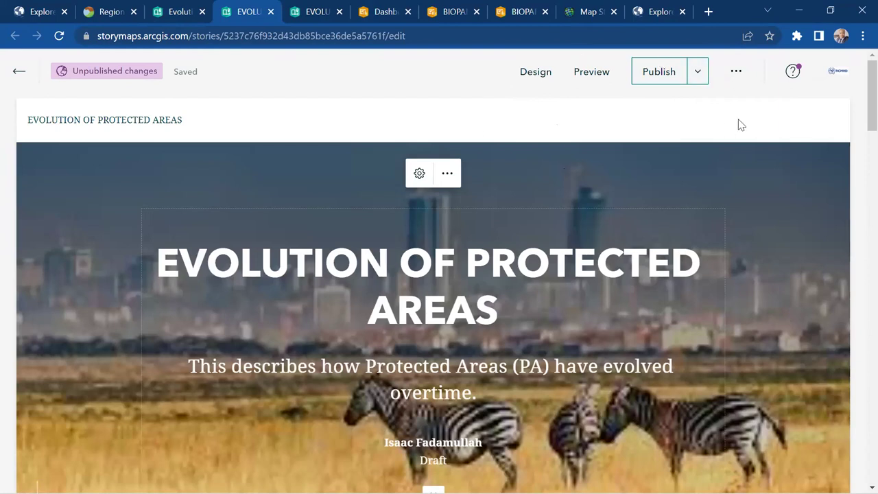
drag(856, 87, 857, 168)
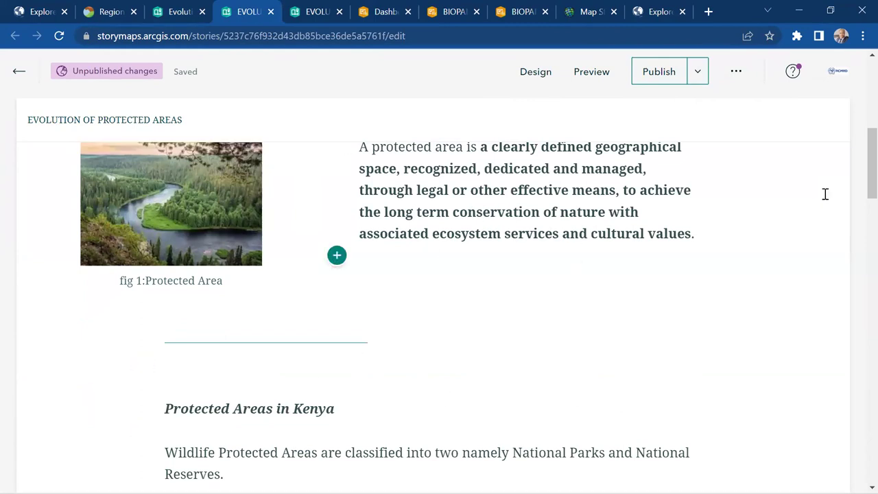
drag(859, 176, 857, 218)
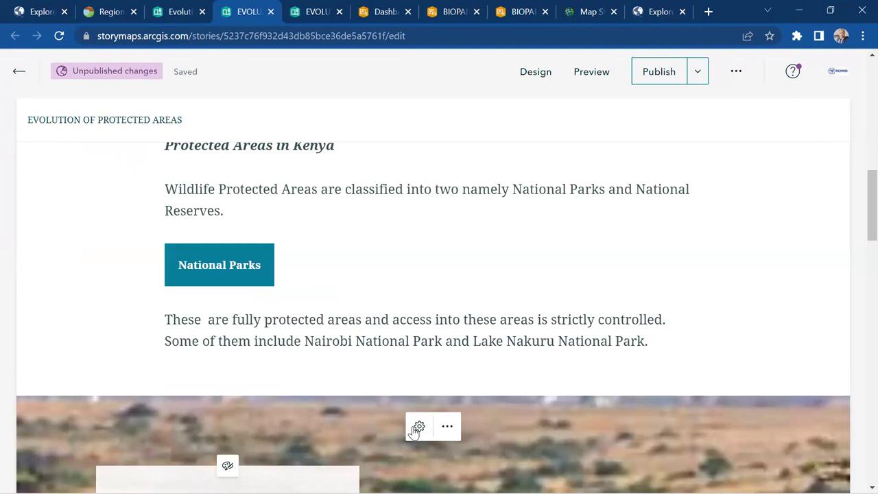